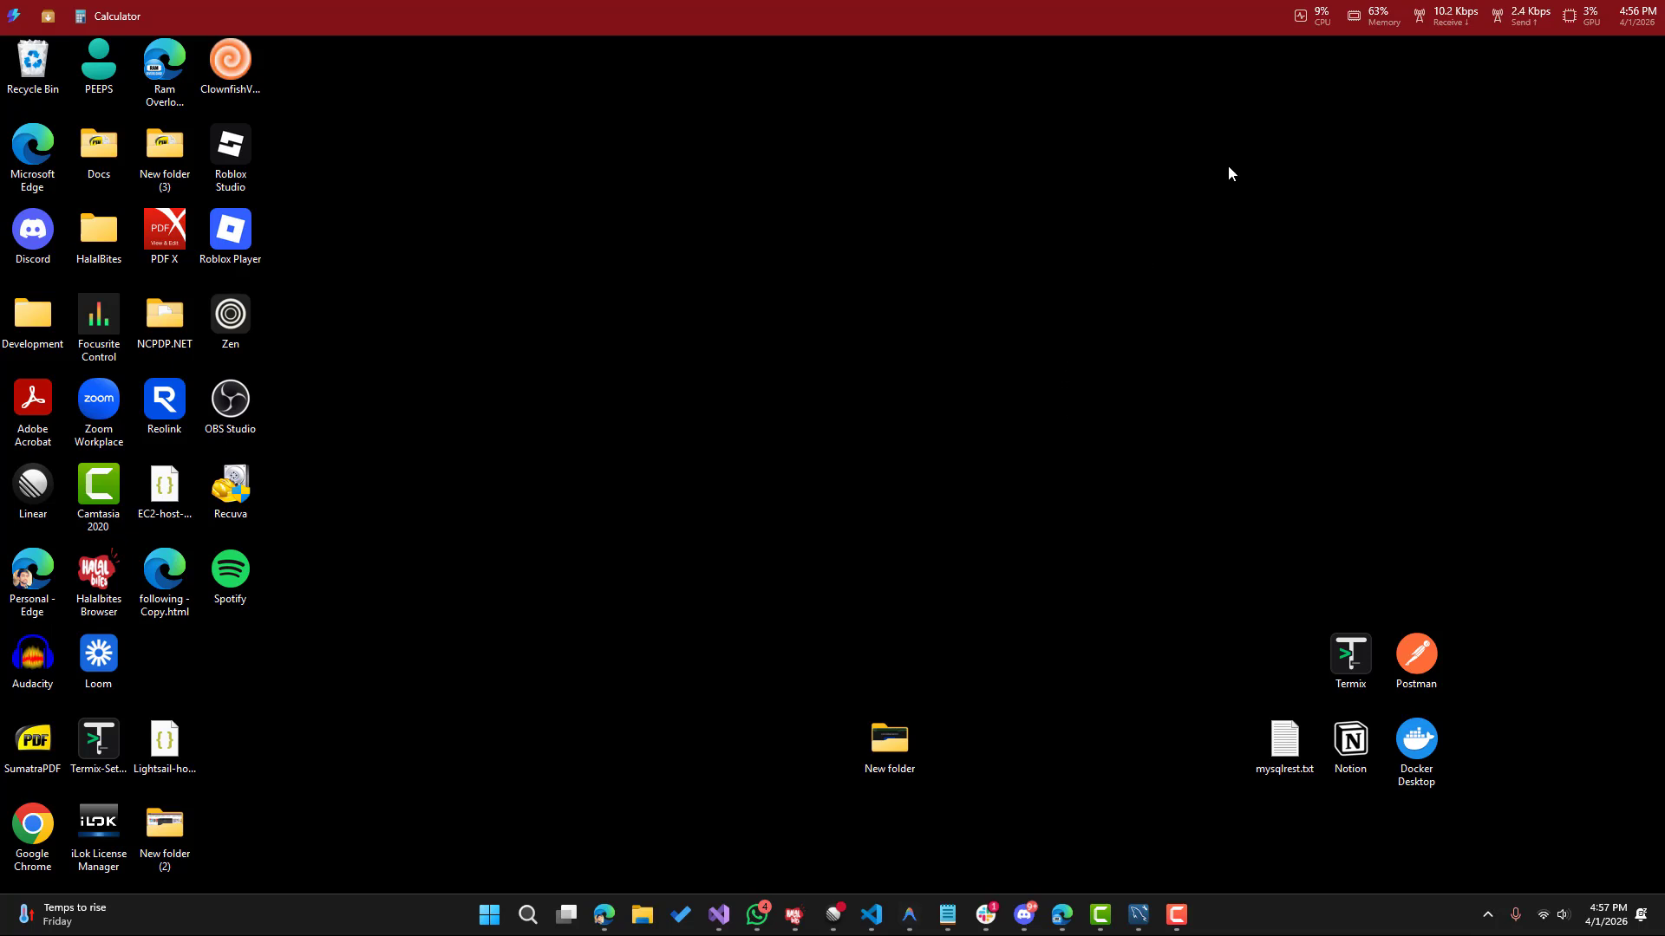
Step: Examine the CPU, memory, network and GPU usage details from the dock's performance indicators
left_click(1312, 21)
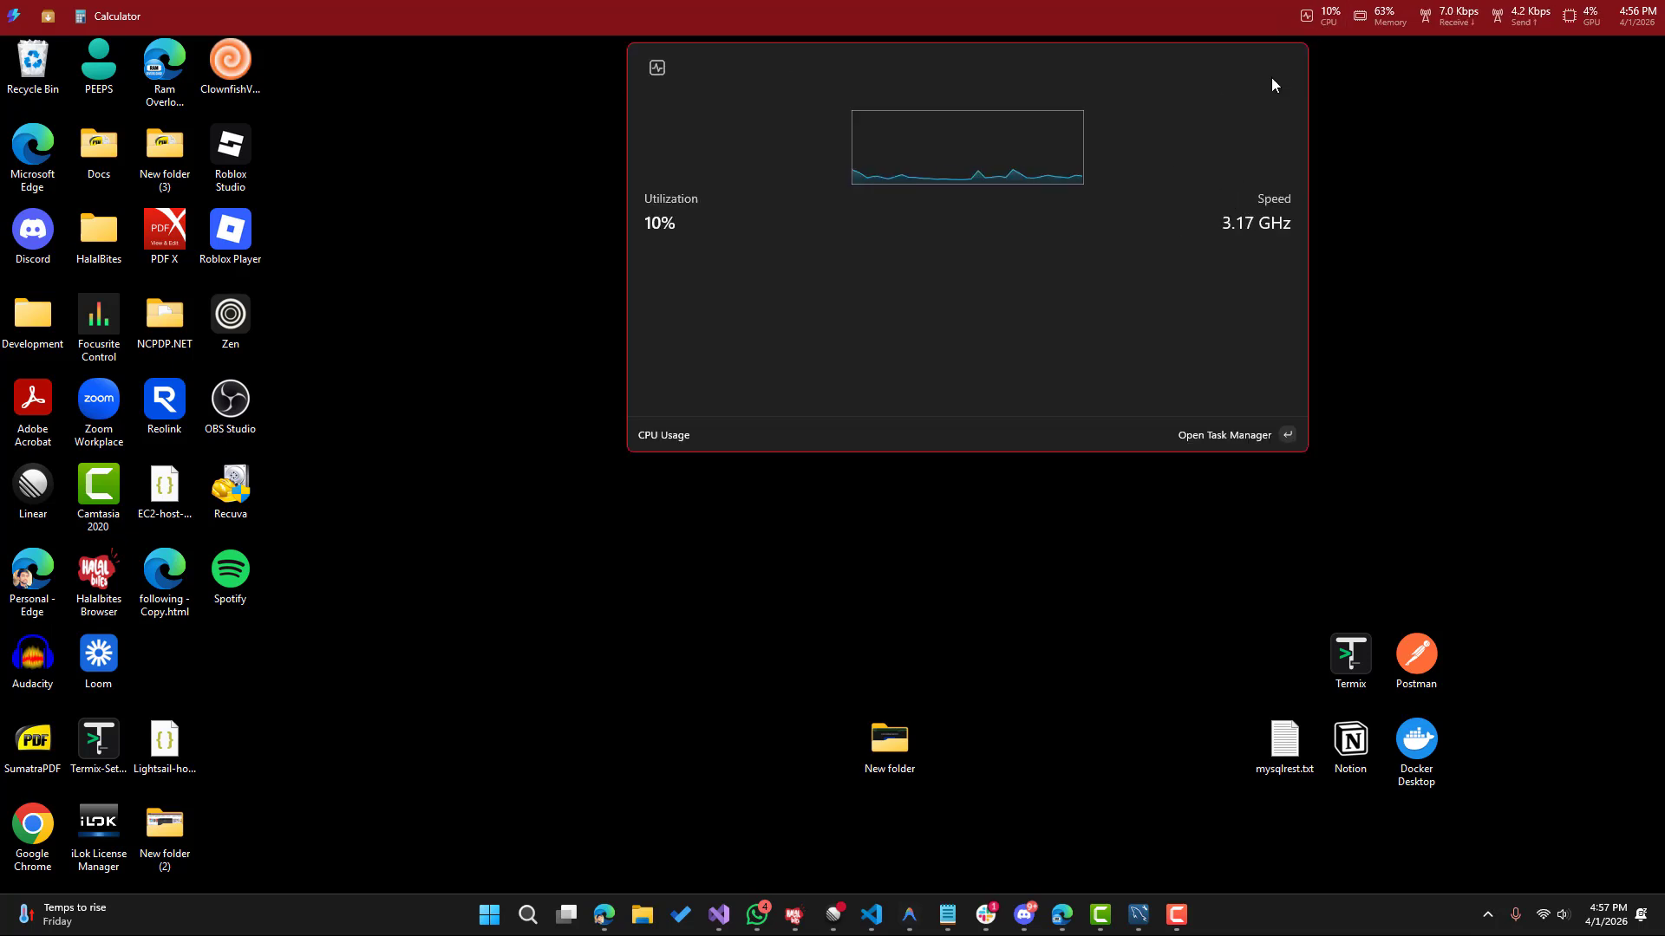
left_click(1382, 19)
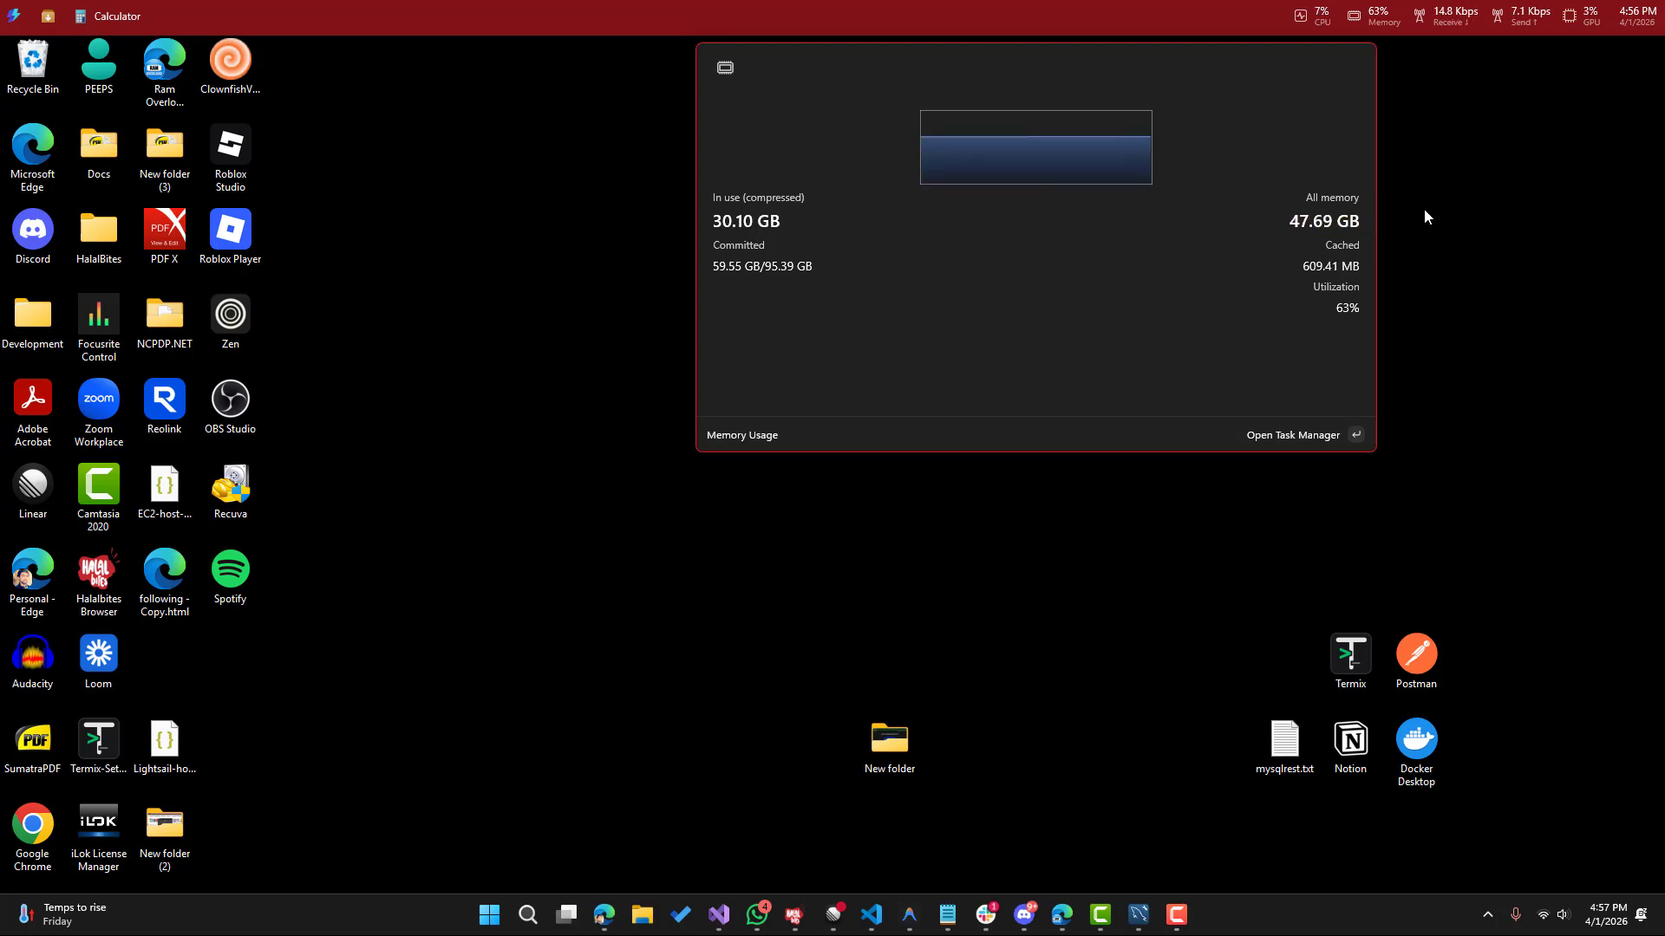
left_click(1466, 49)
left_click(1449, 7)
left_click(1503, 102)
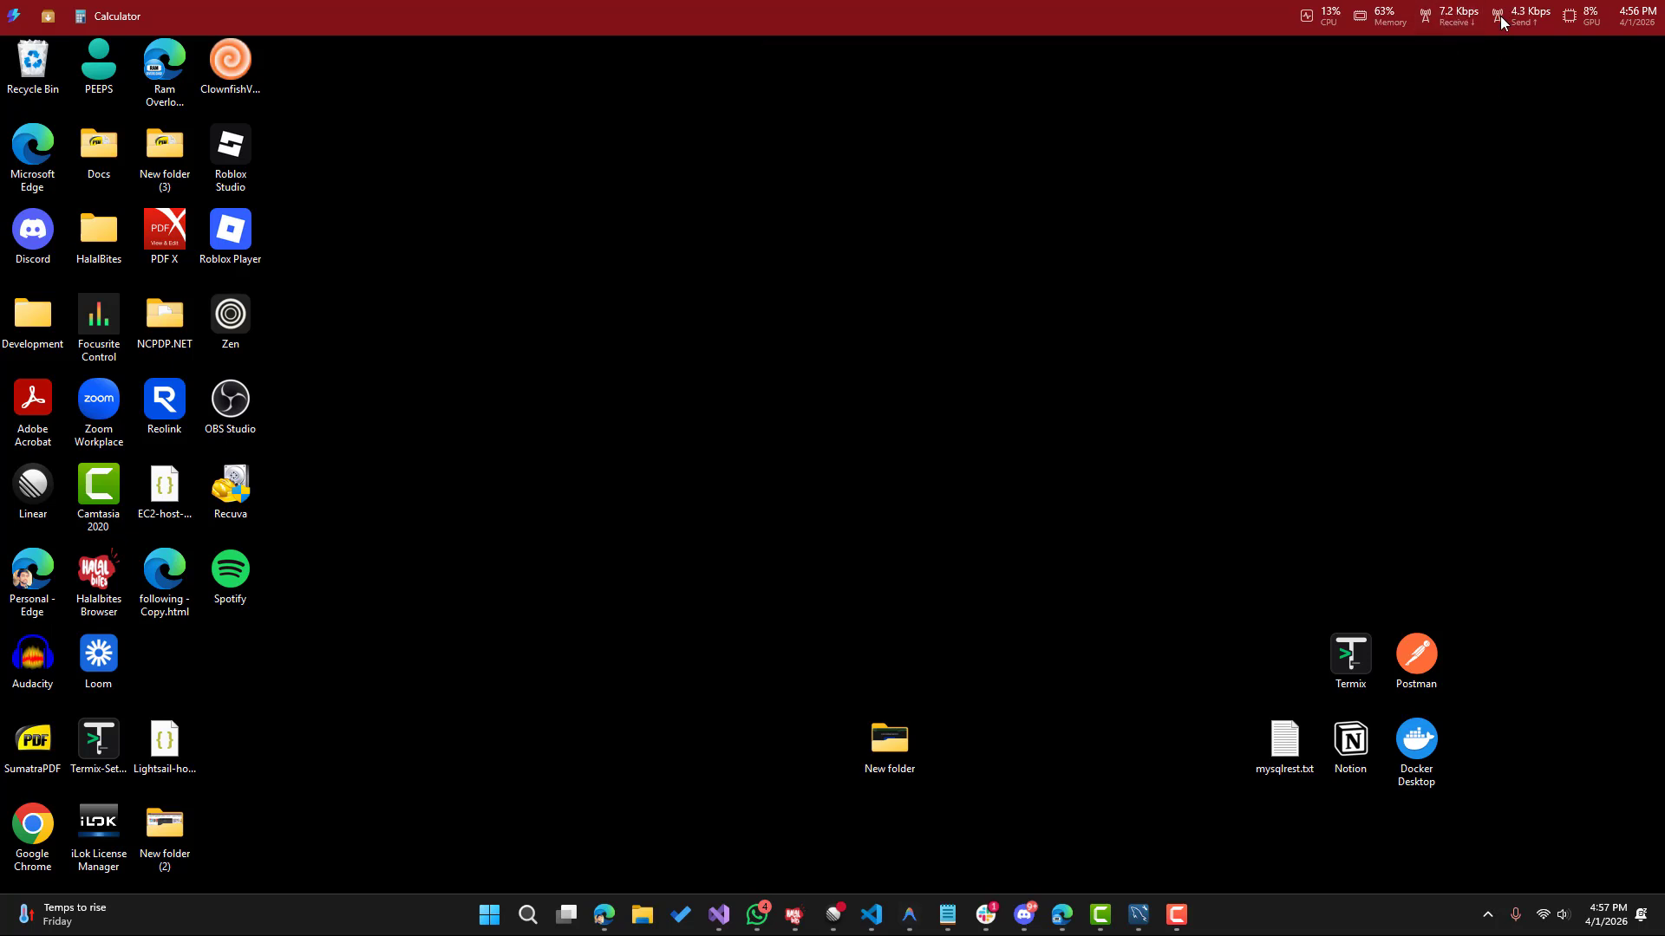
left_click(1576, 25)
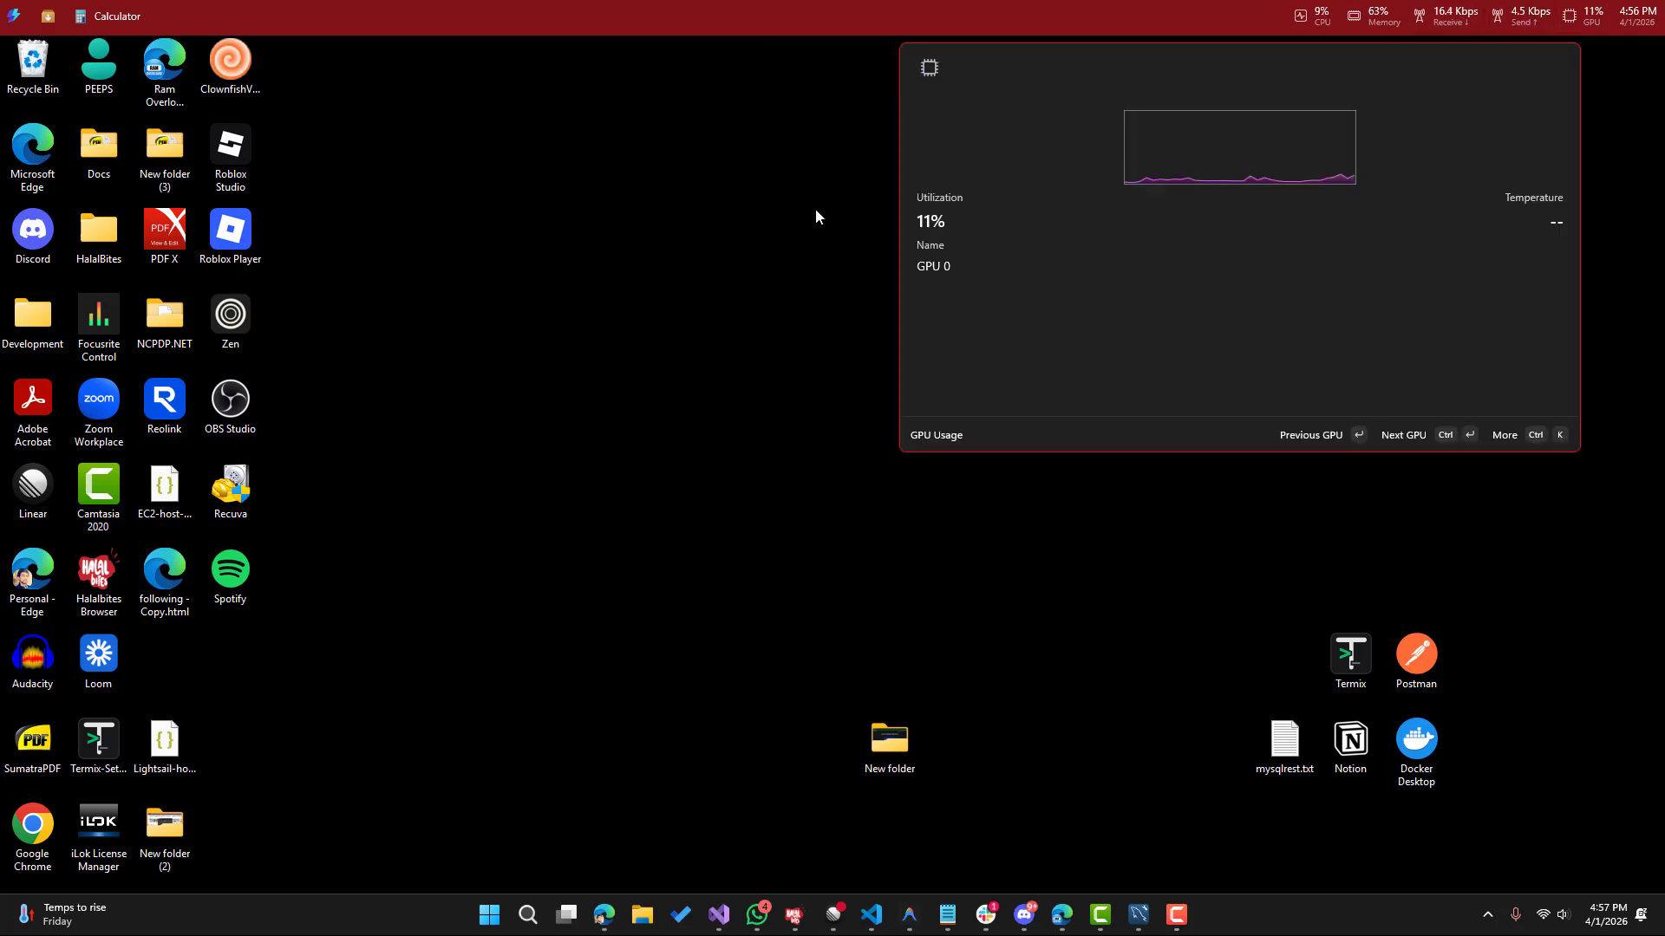
left_click(829, 244)
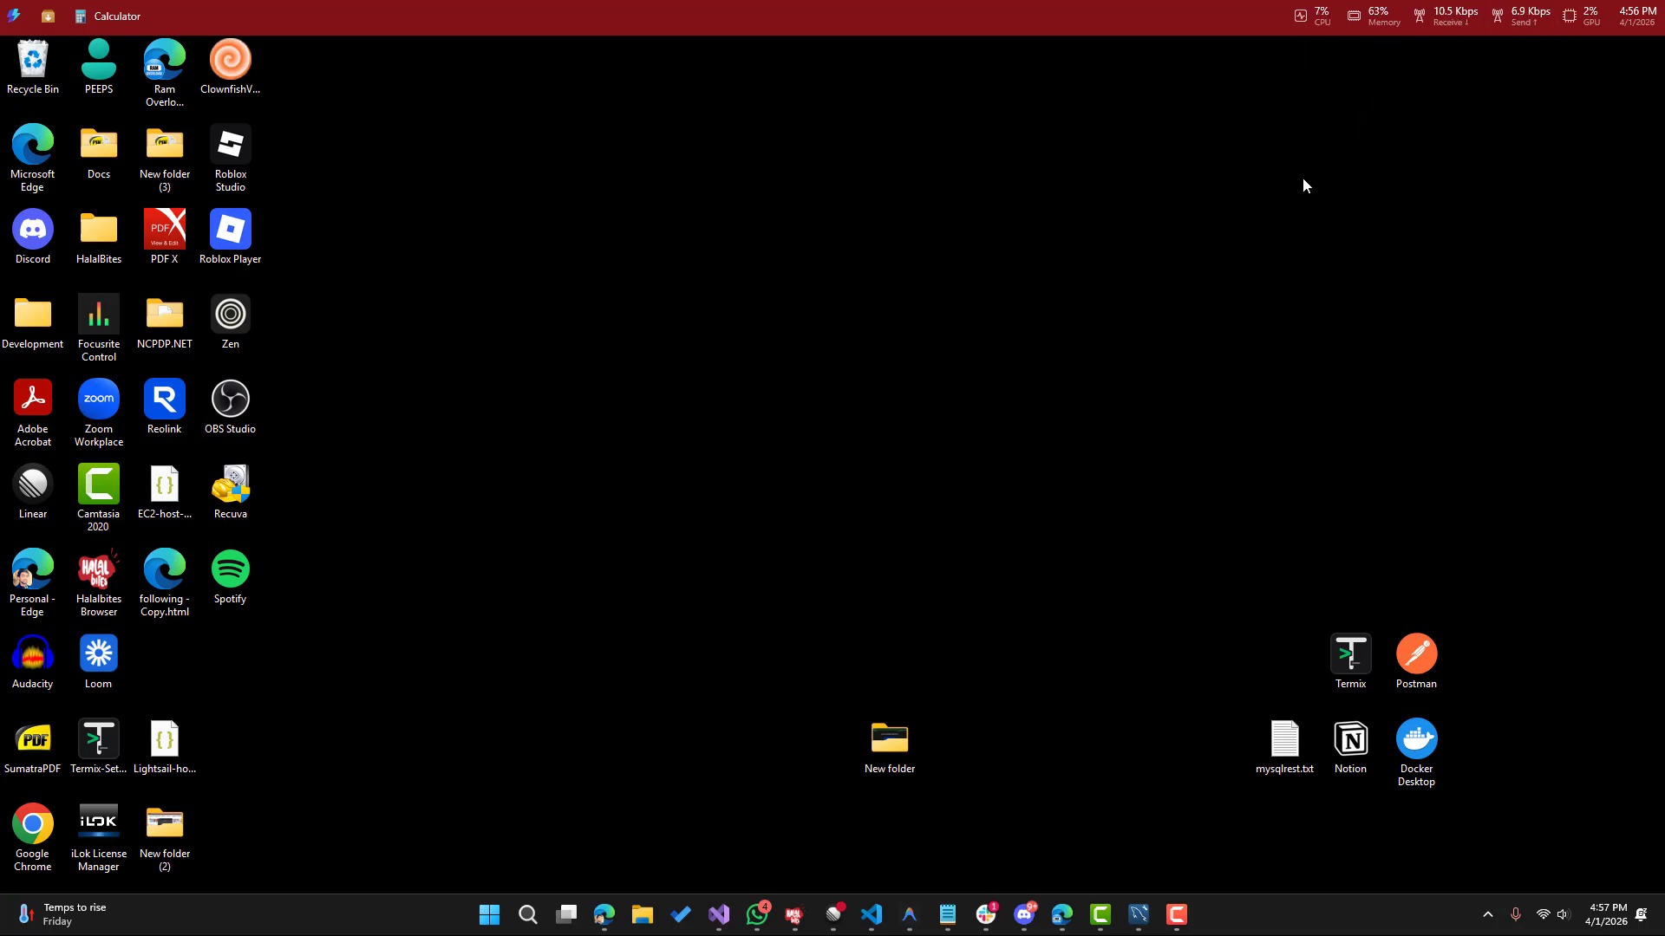
Step: View the Performance page in Task Manager for comparison with the dock, and close Task Manager
key("ctrl+shift+Escape")
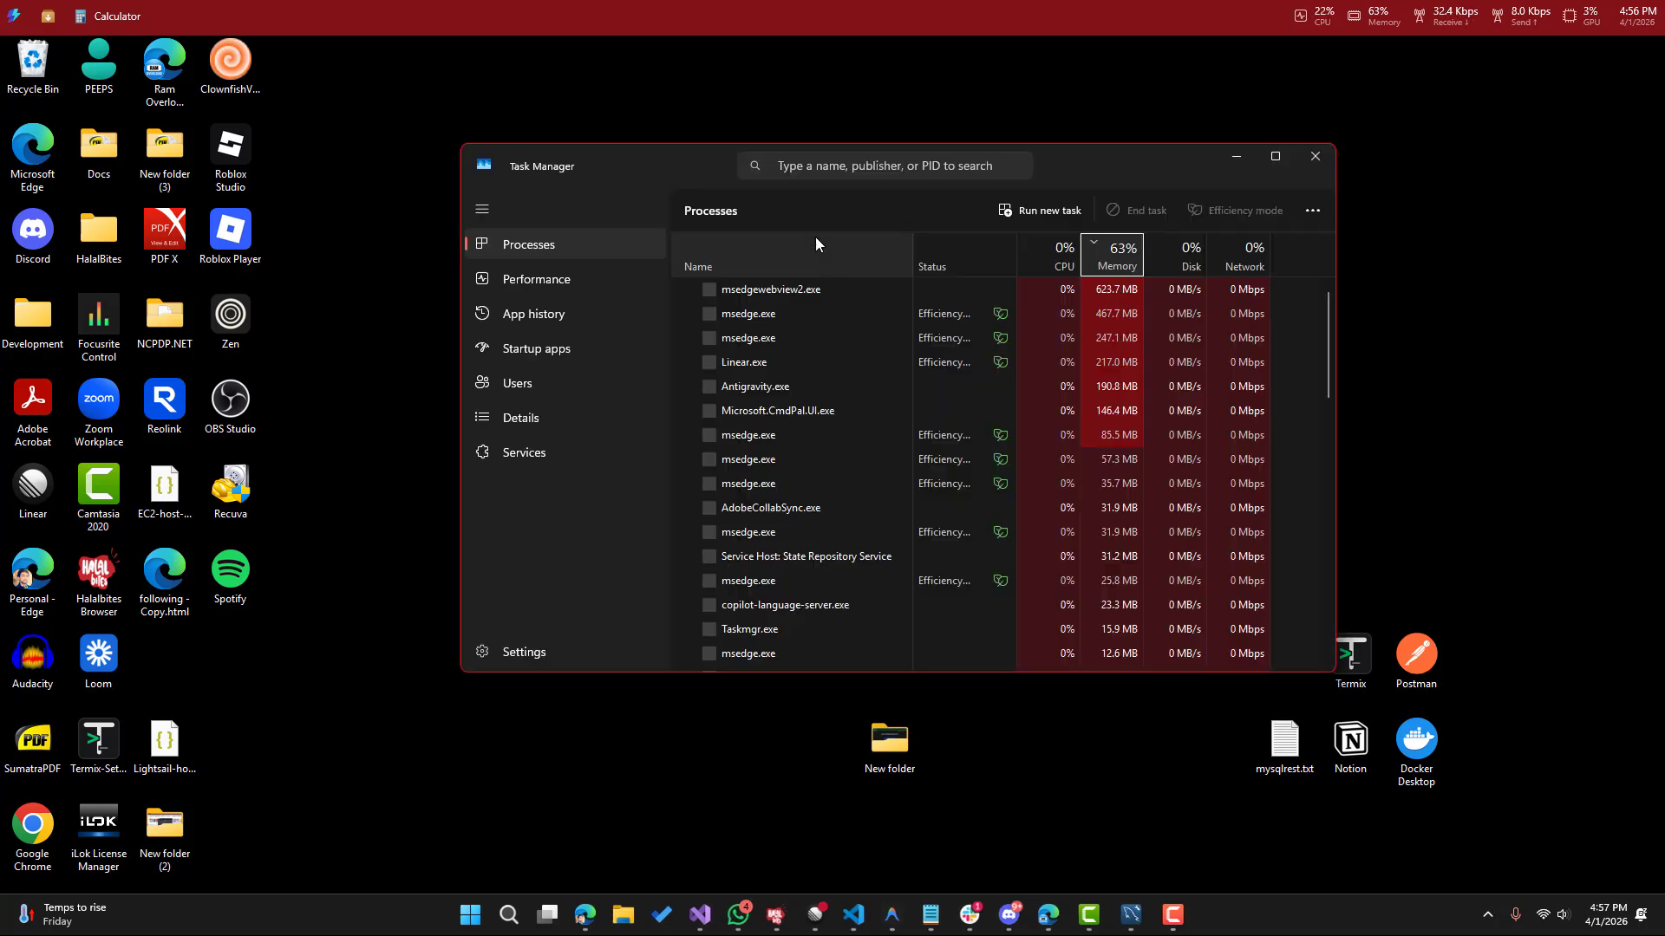
left_click(536, 270)
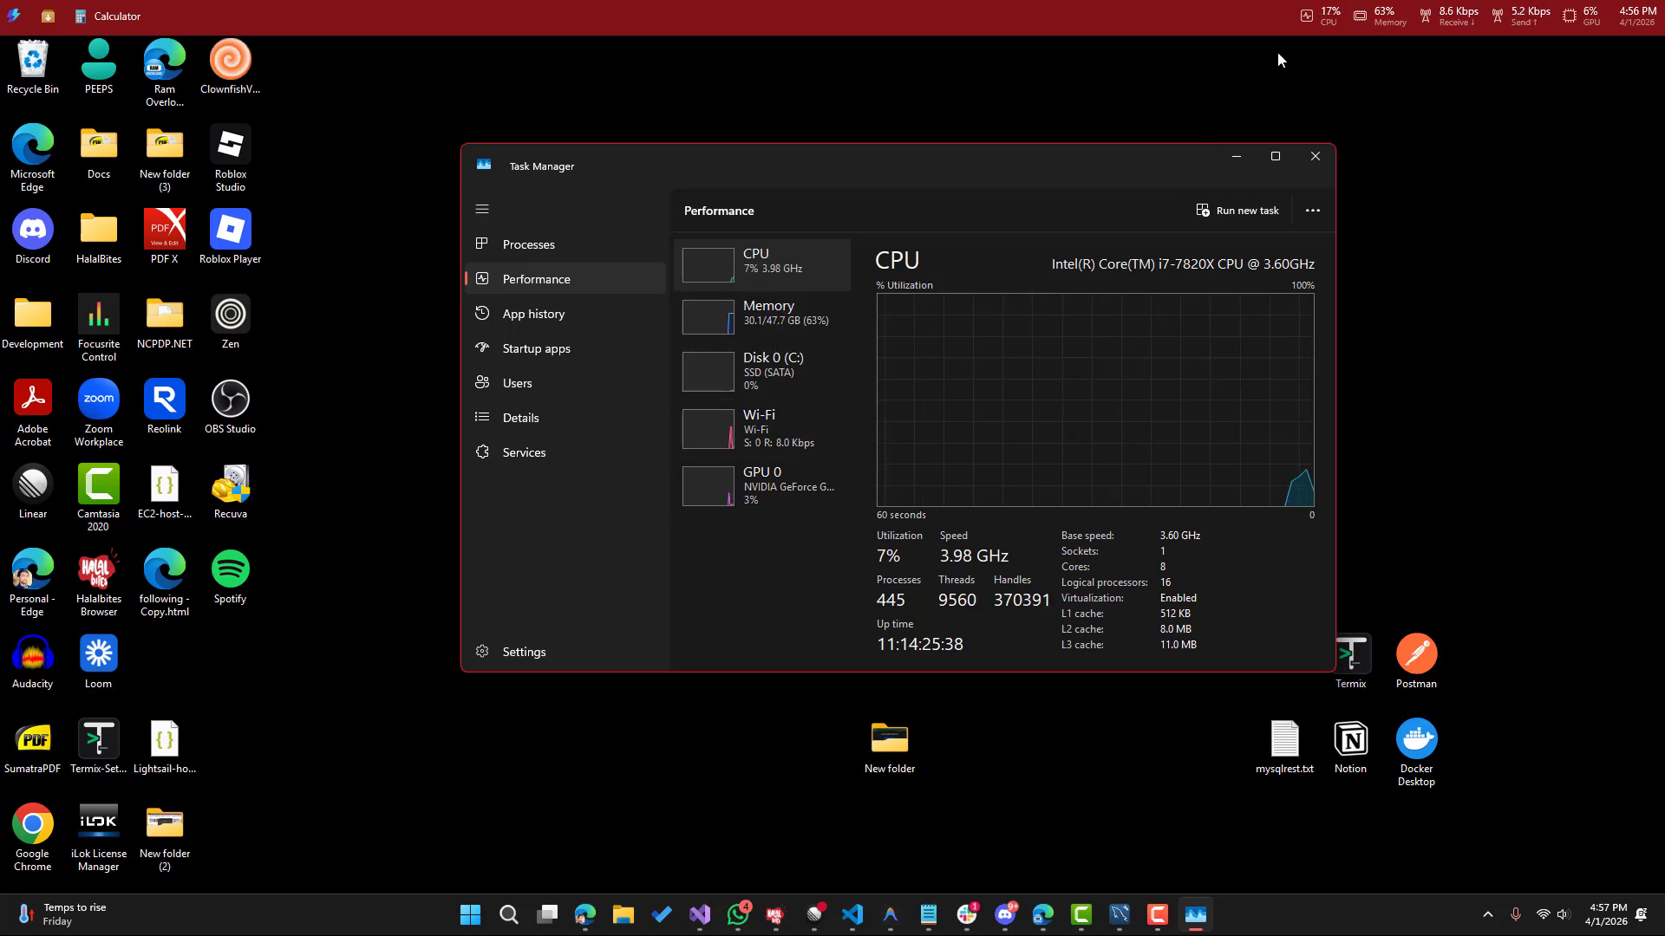
left_click(1318, 156)
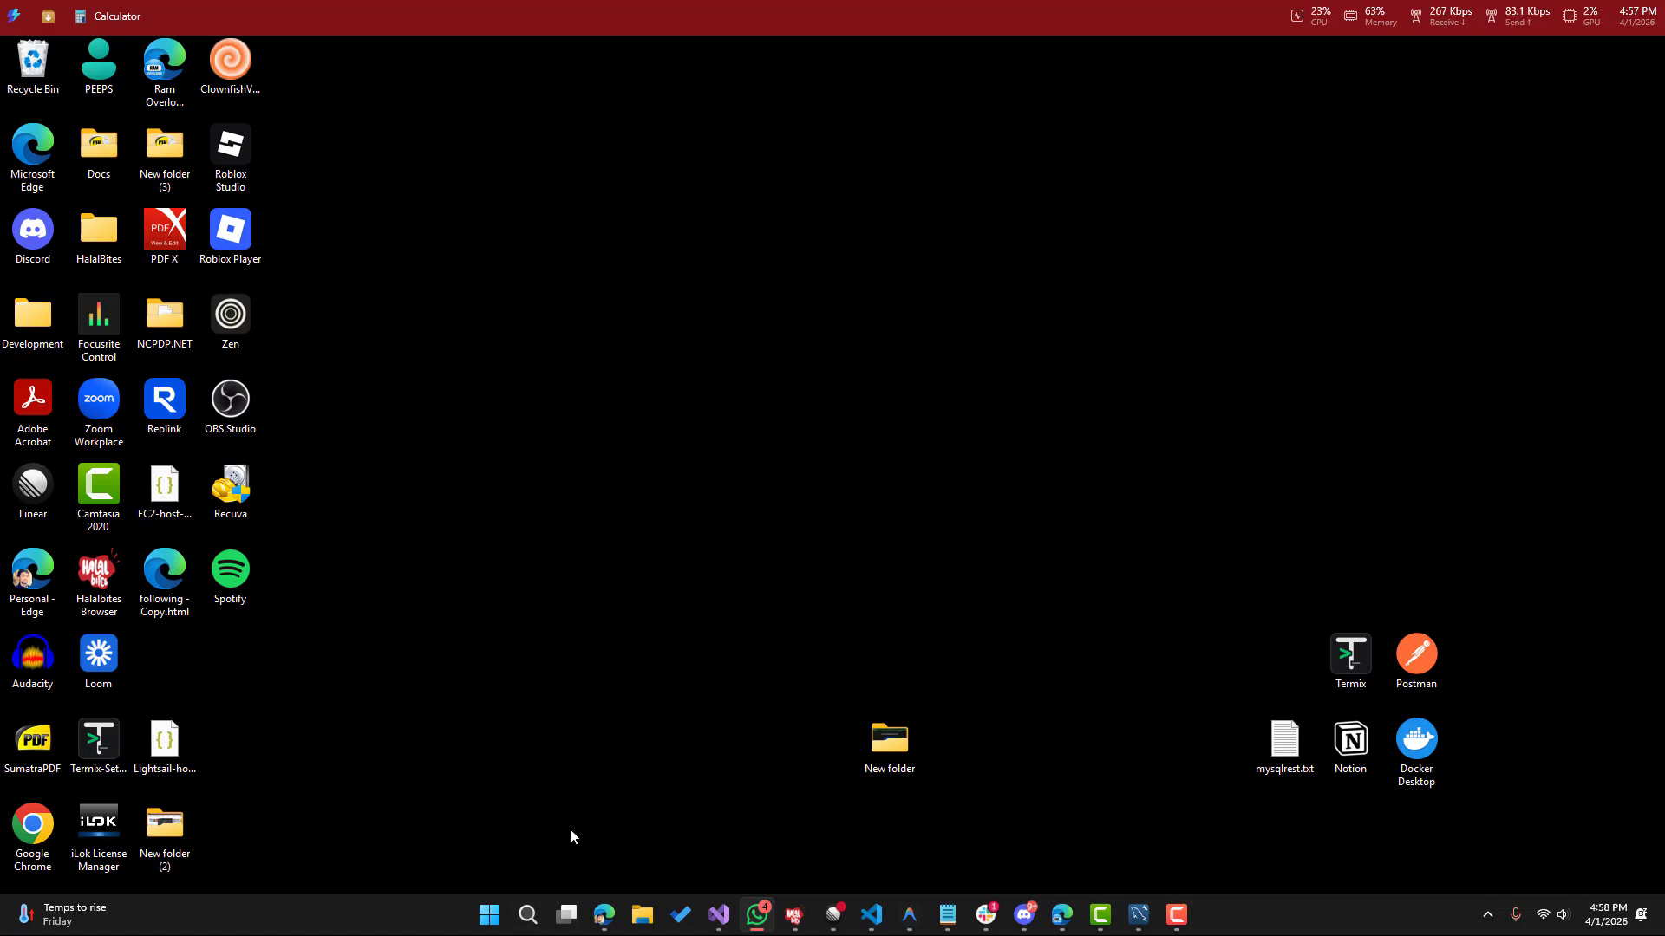
Step: Find the Microsoft Store with a system search for "store" and launch it
left_click(489, 915)
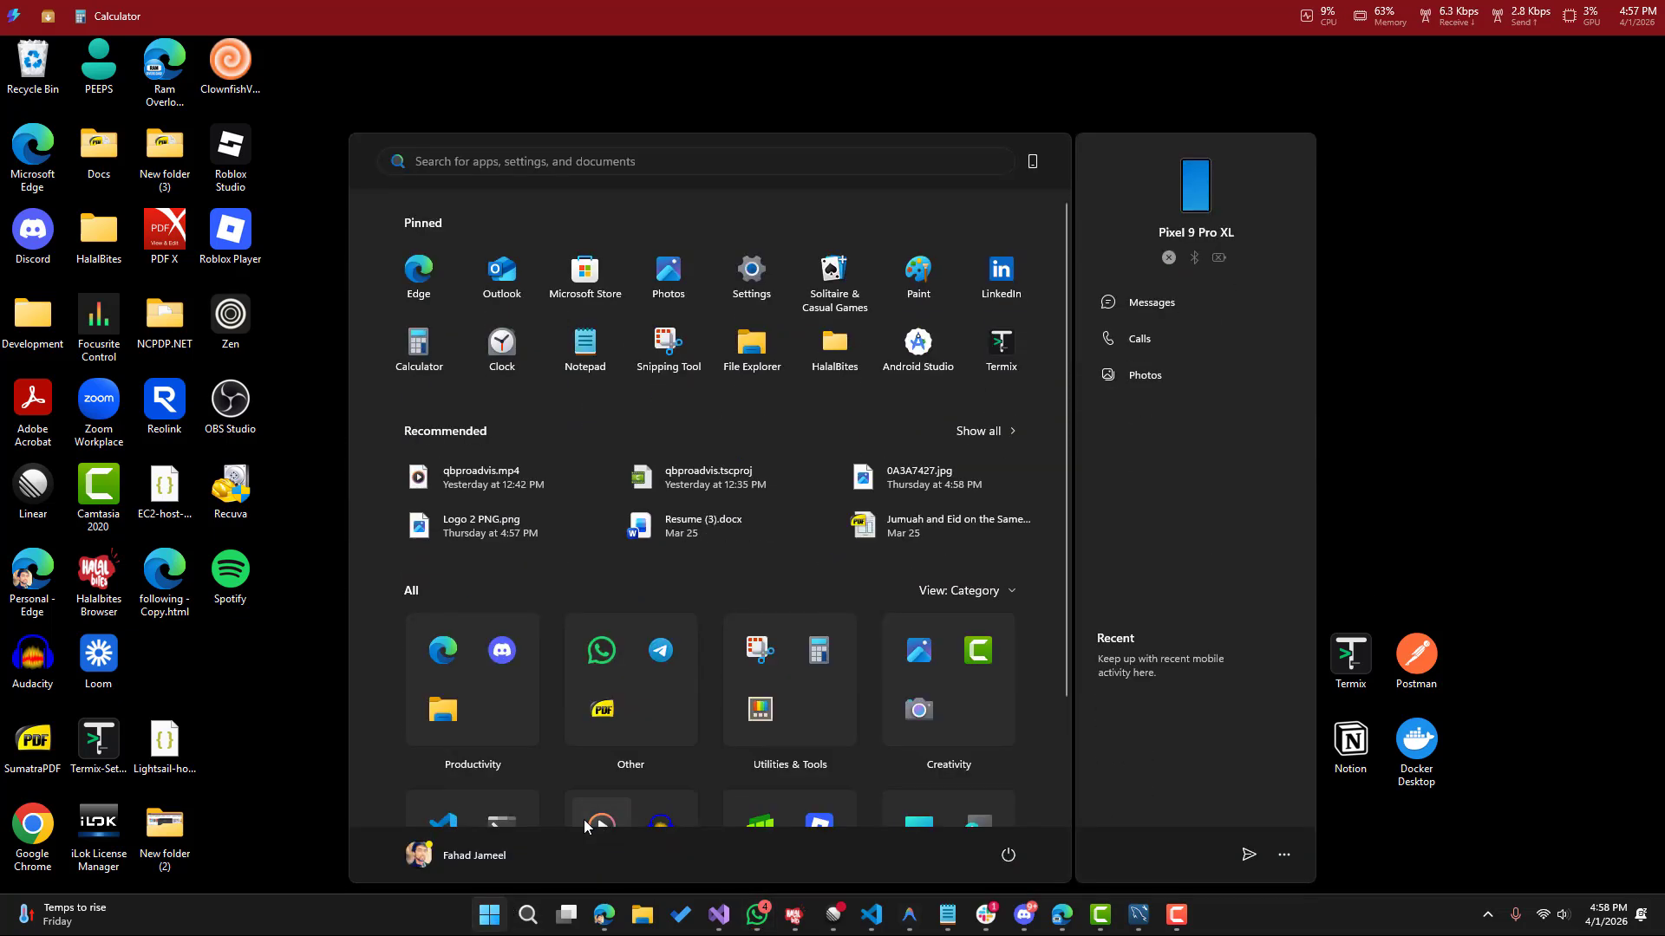
type("store")
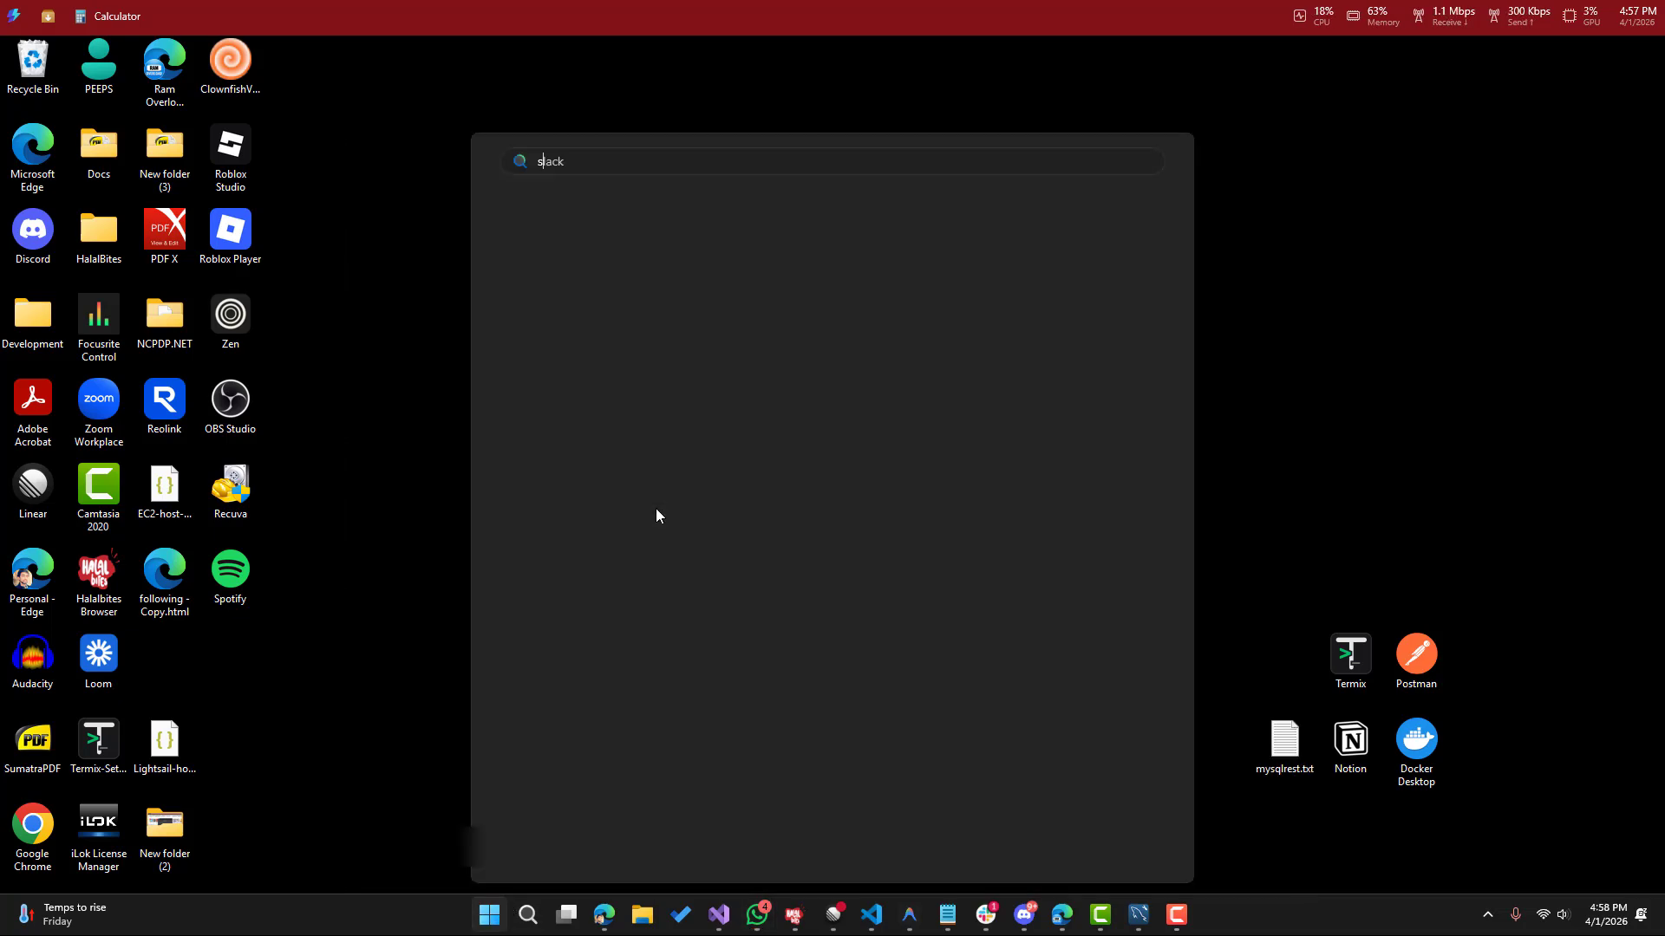
left_click(569, 295)
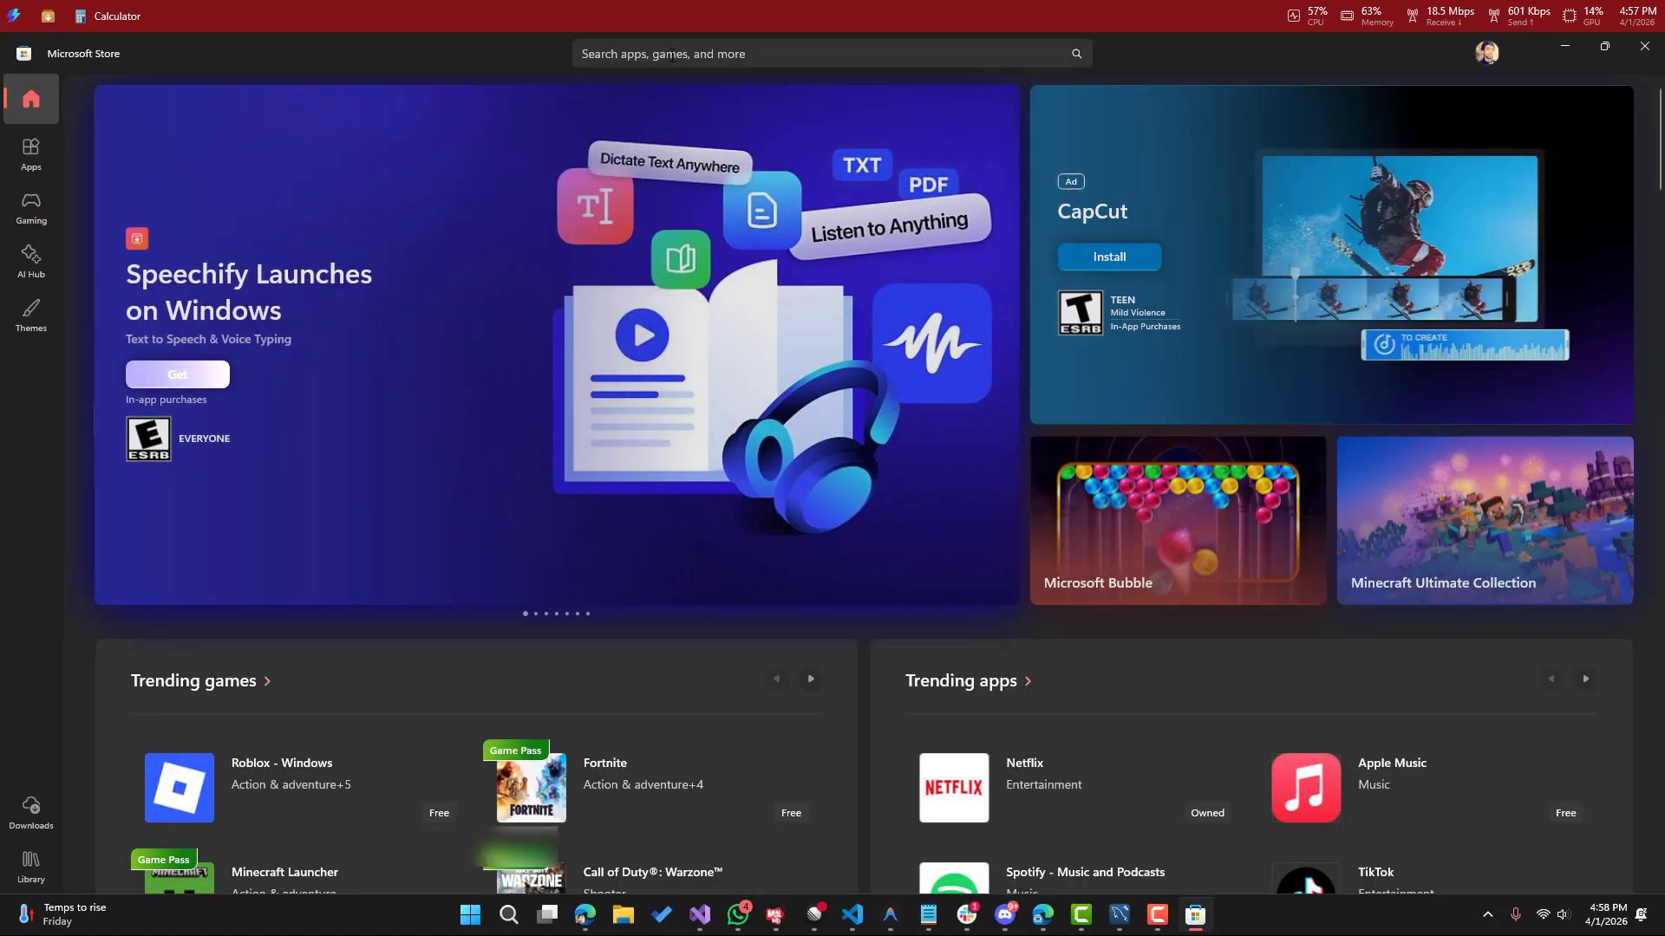
Step: Search the Microsoft Store for "powertoys" and look over the Microsoft PowerToys product page
left_click(672, 54)
type("pwer")
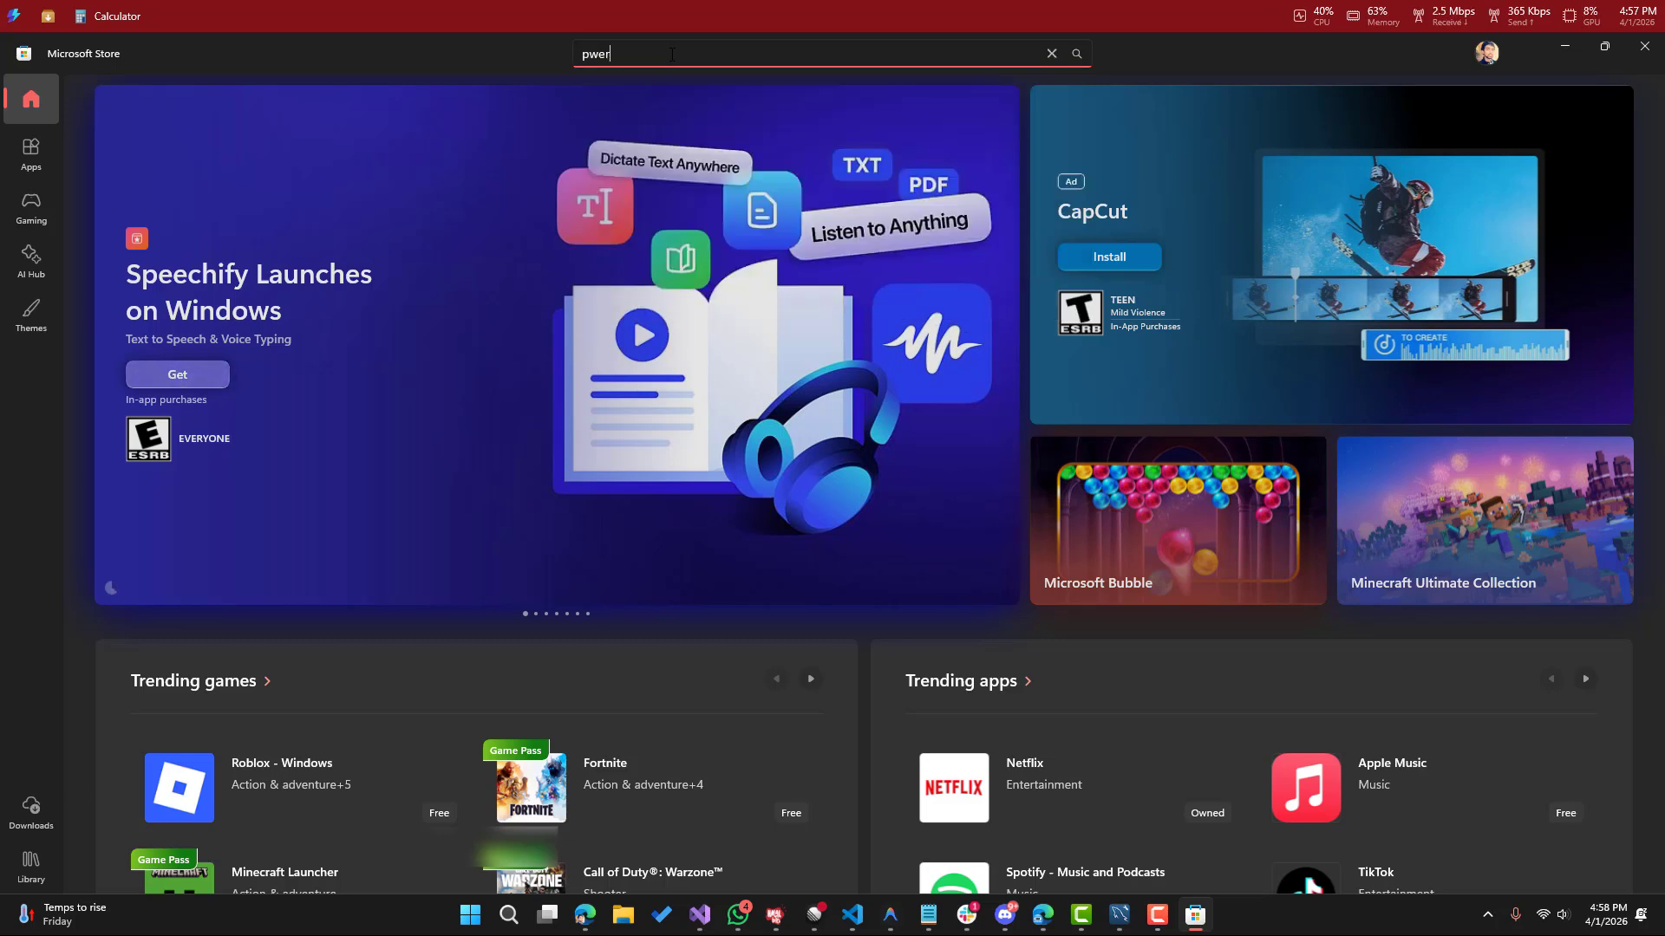
key("BackSpace")
type("ower")
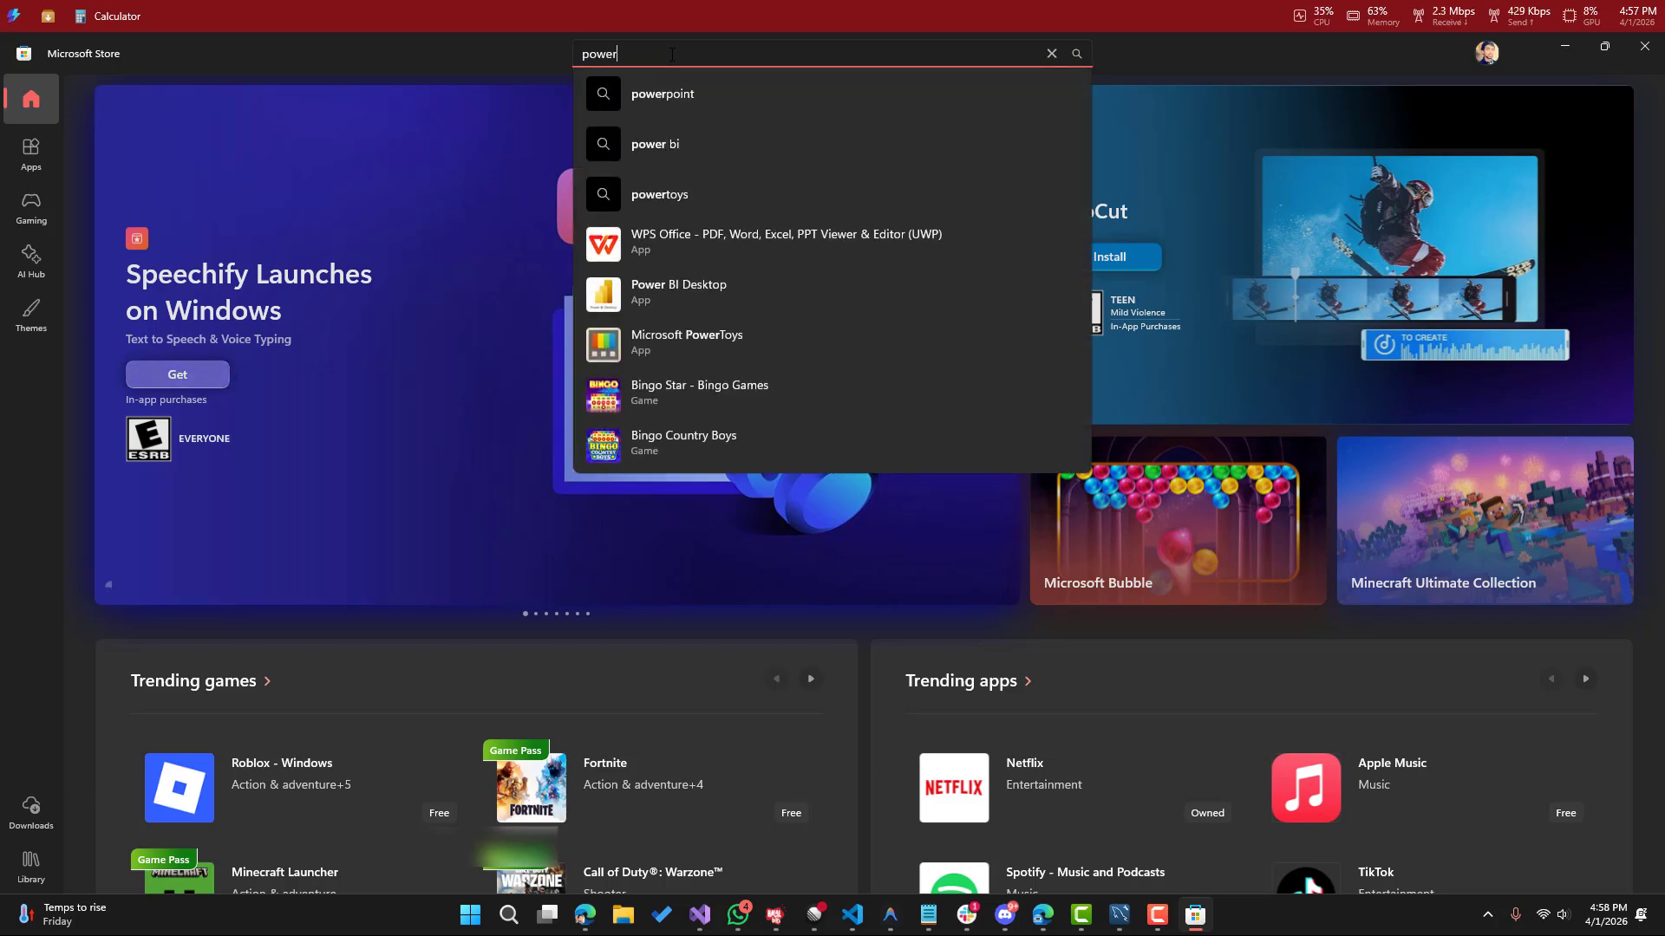
left_click(624, 175)
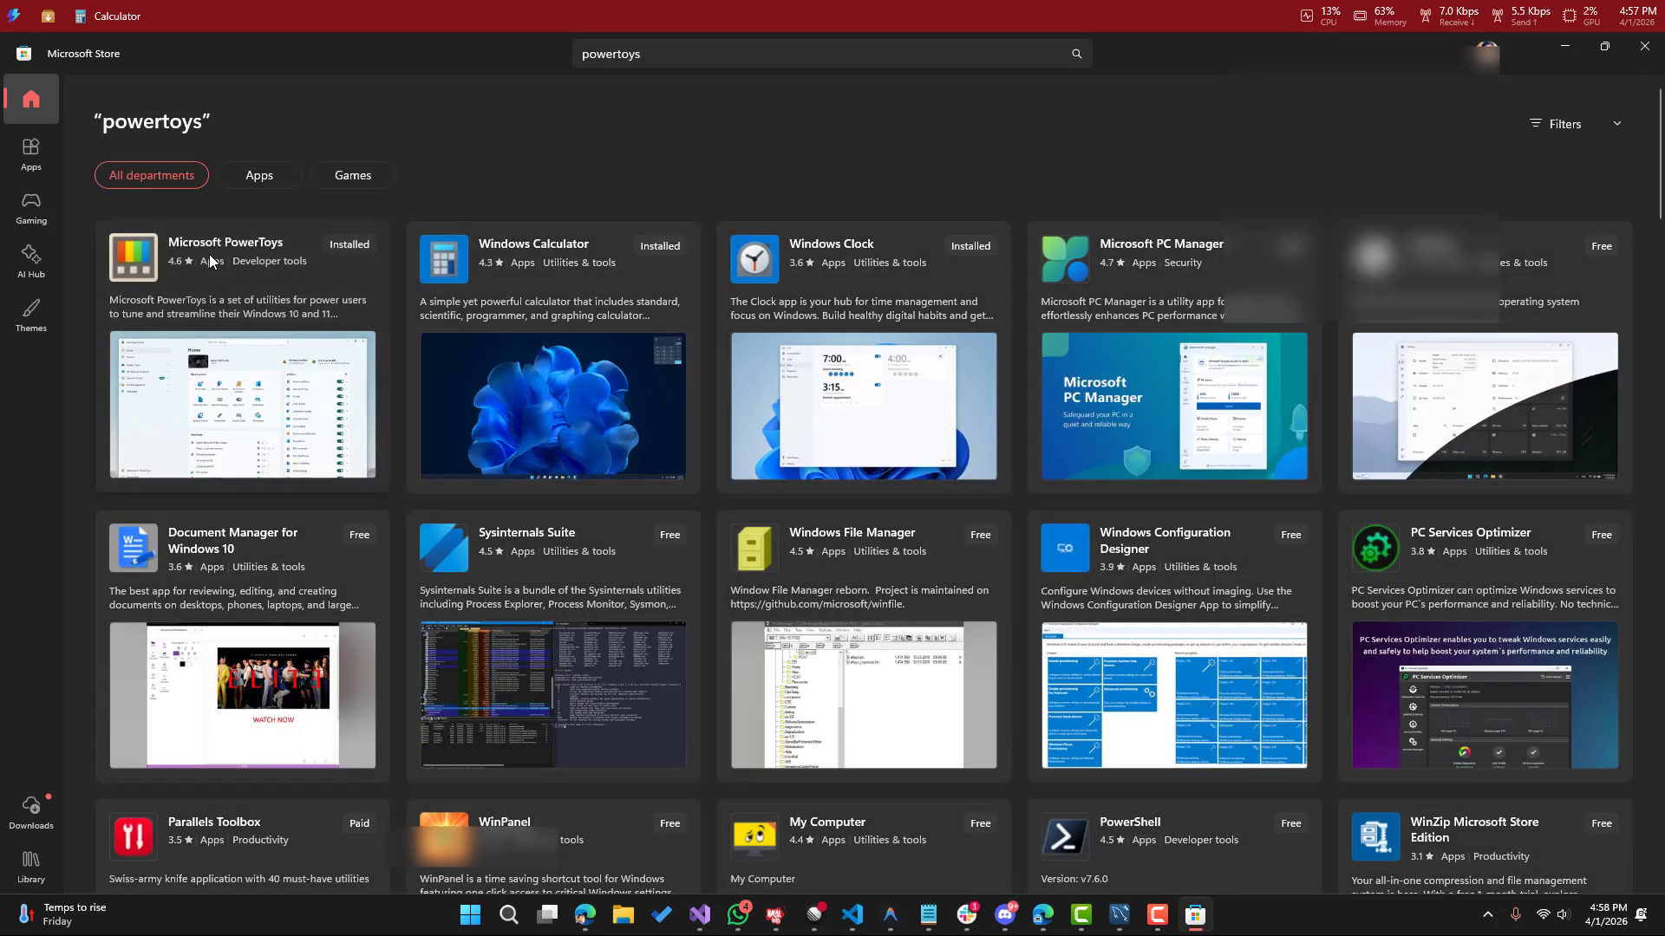
mouse_move(240, 259)
left_click(225, 298)
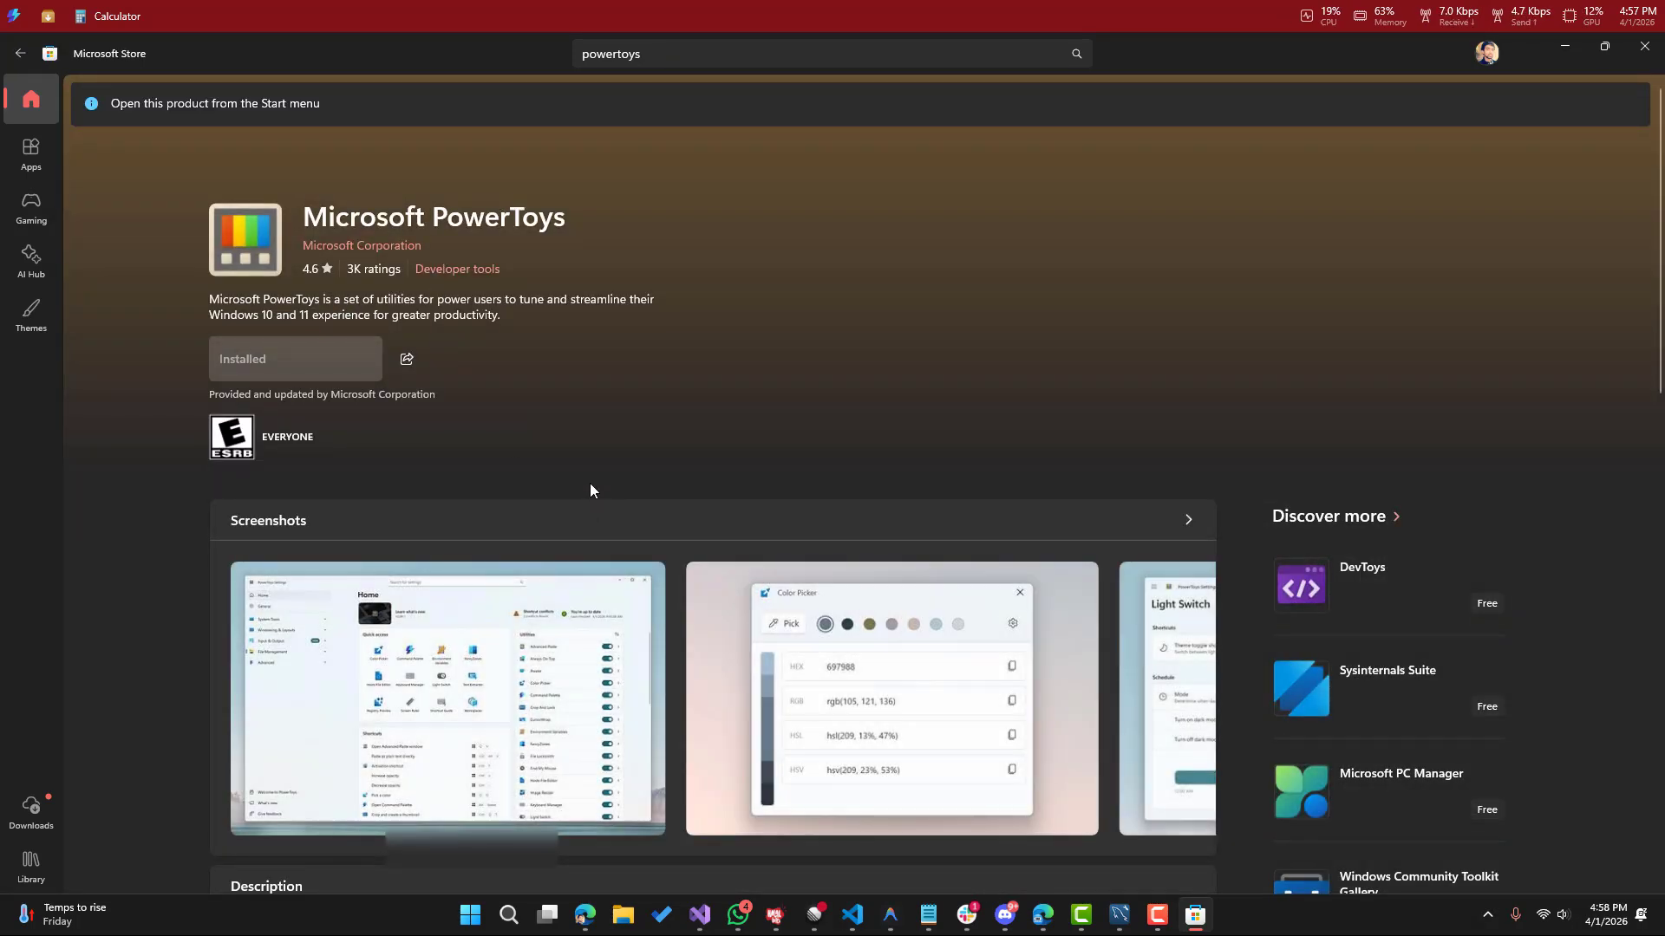
scroll(590, 482, "down", 10)
scroll(567, 521, "up", 10)
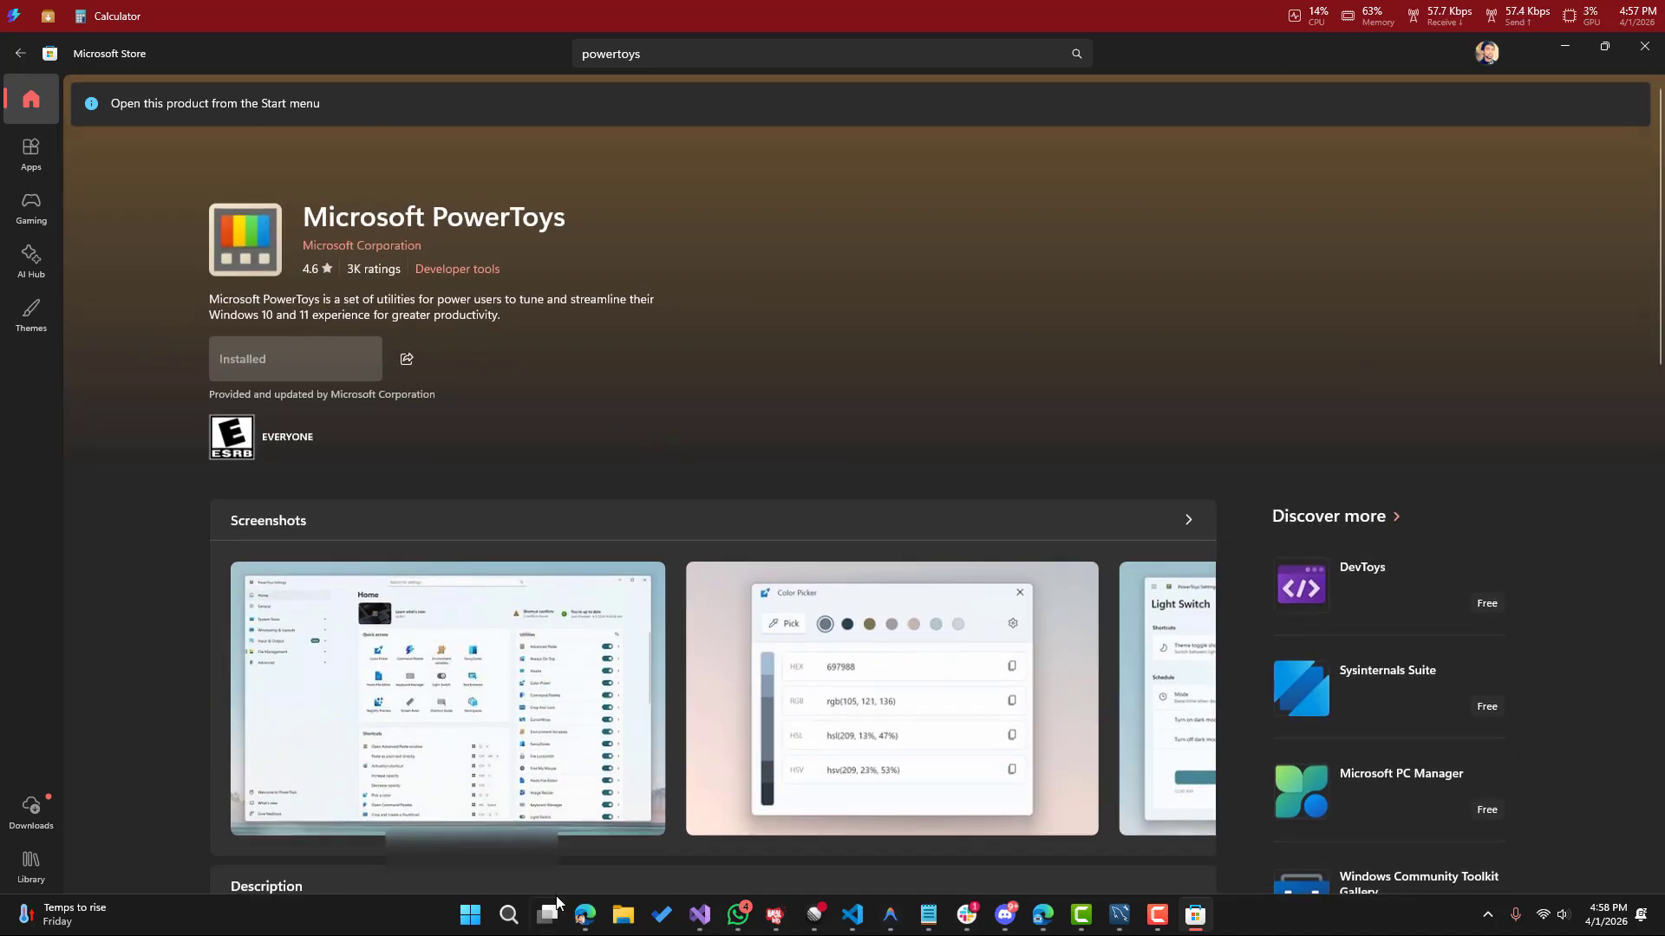
left_click(508, 914)
type("power")
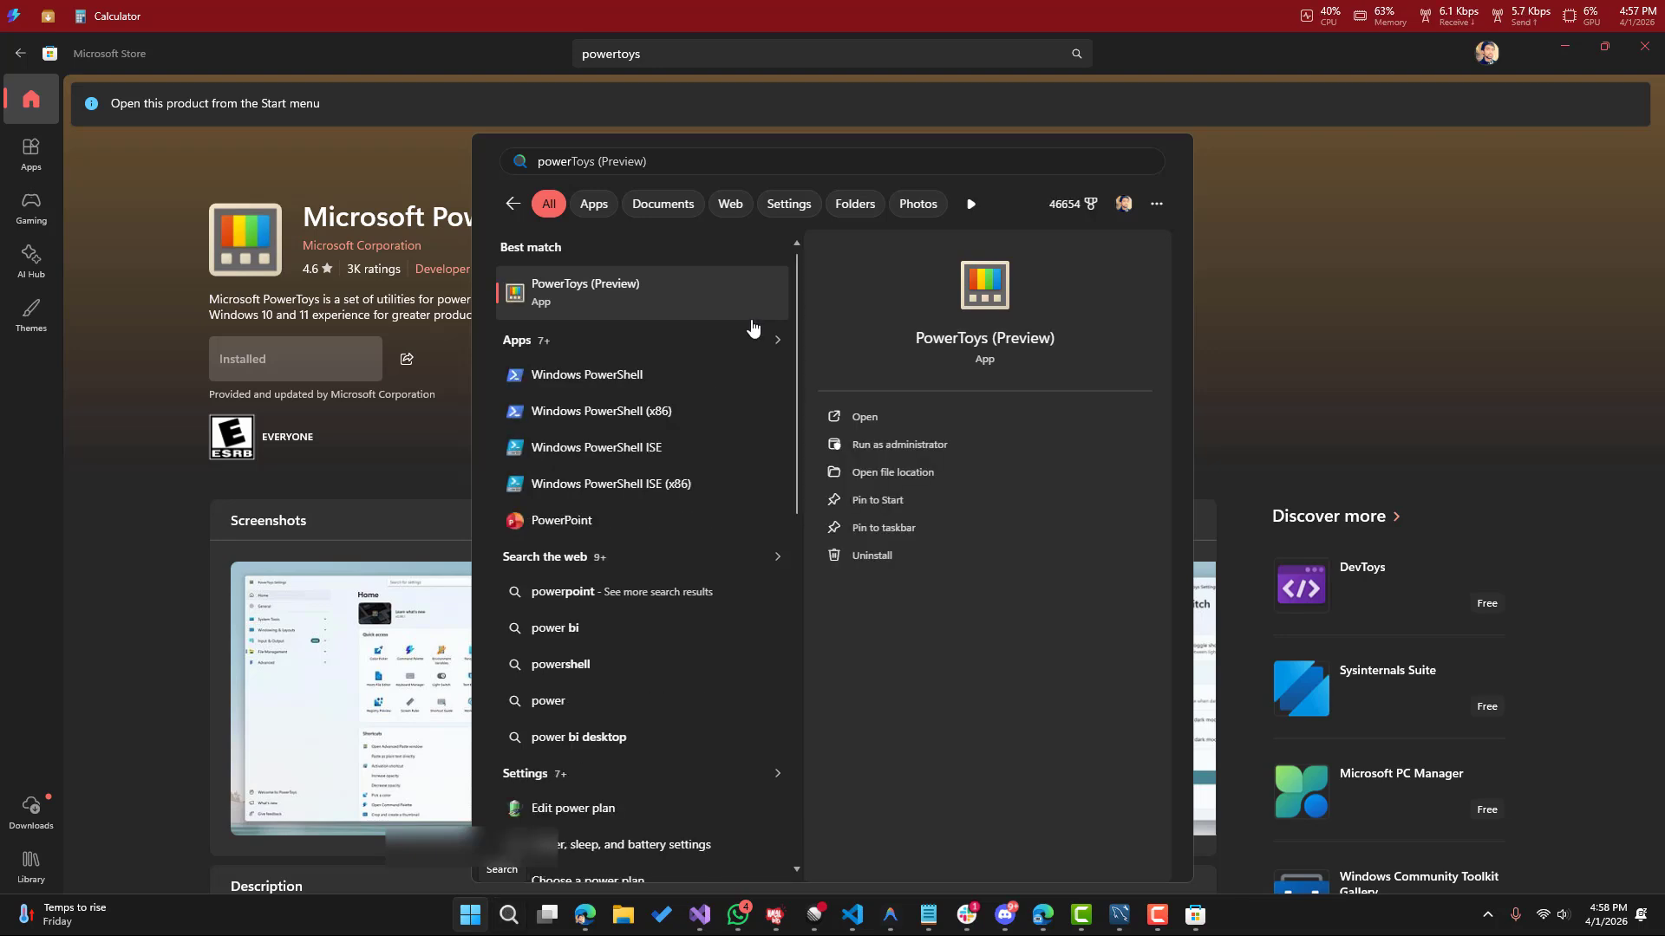
key("Escape")
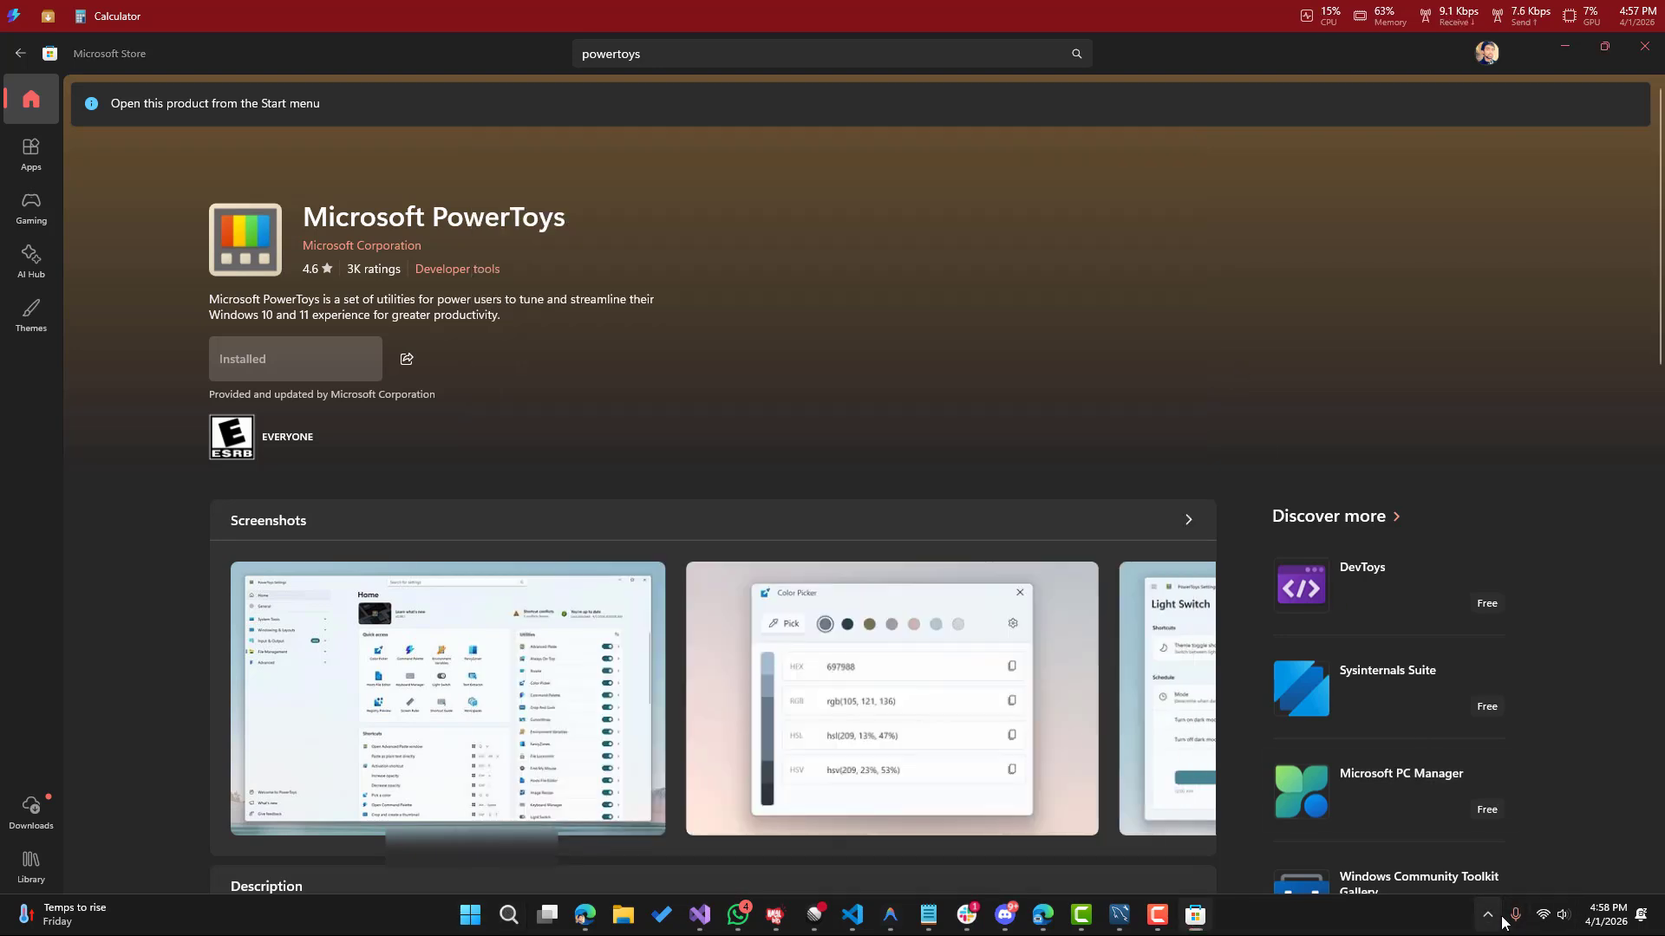
Step: Open PowerToys Settings from its running background icon, and reposition and widen its window
left_click(1489, 915)
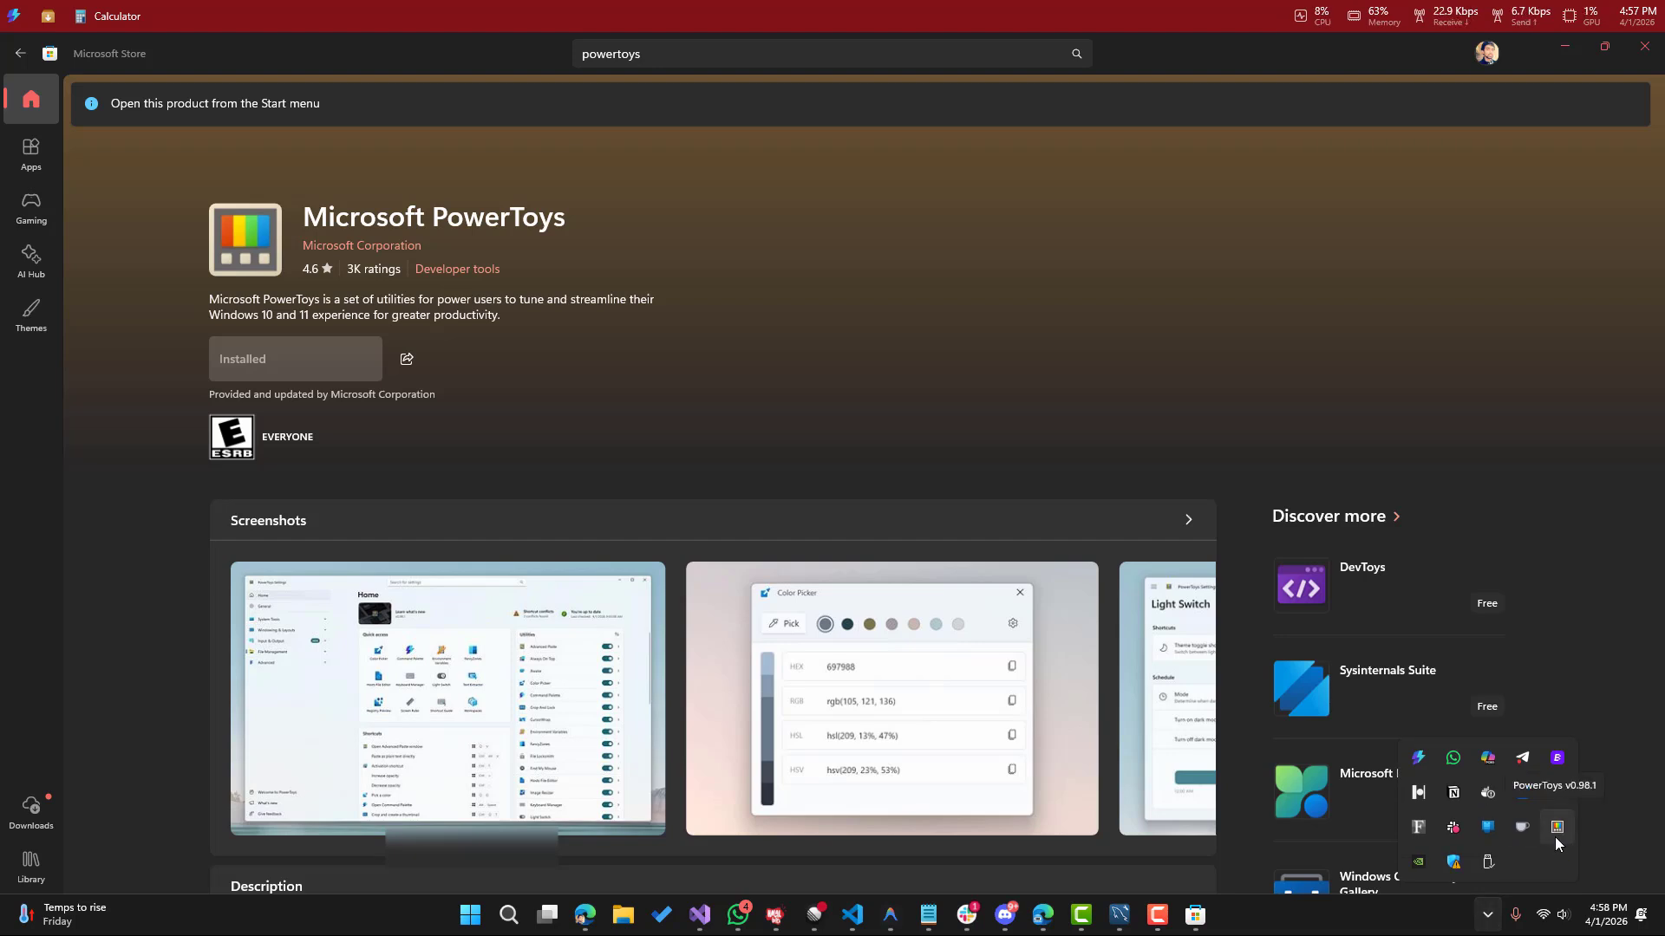
left_click(1557, 828)
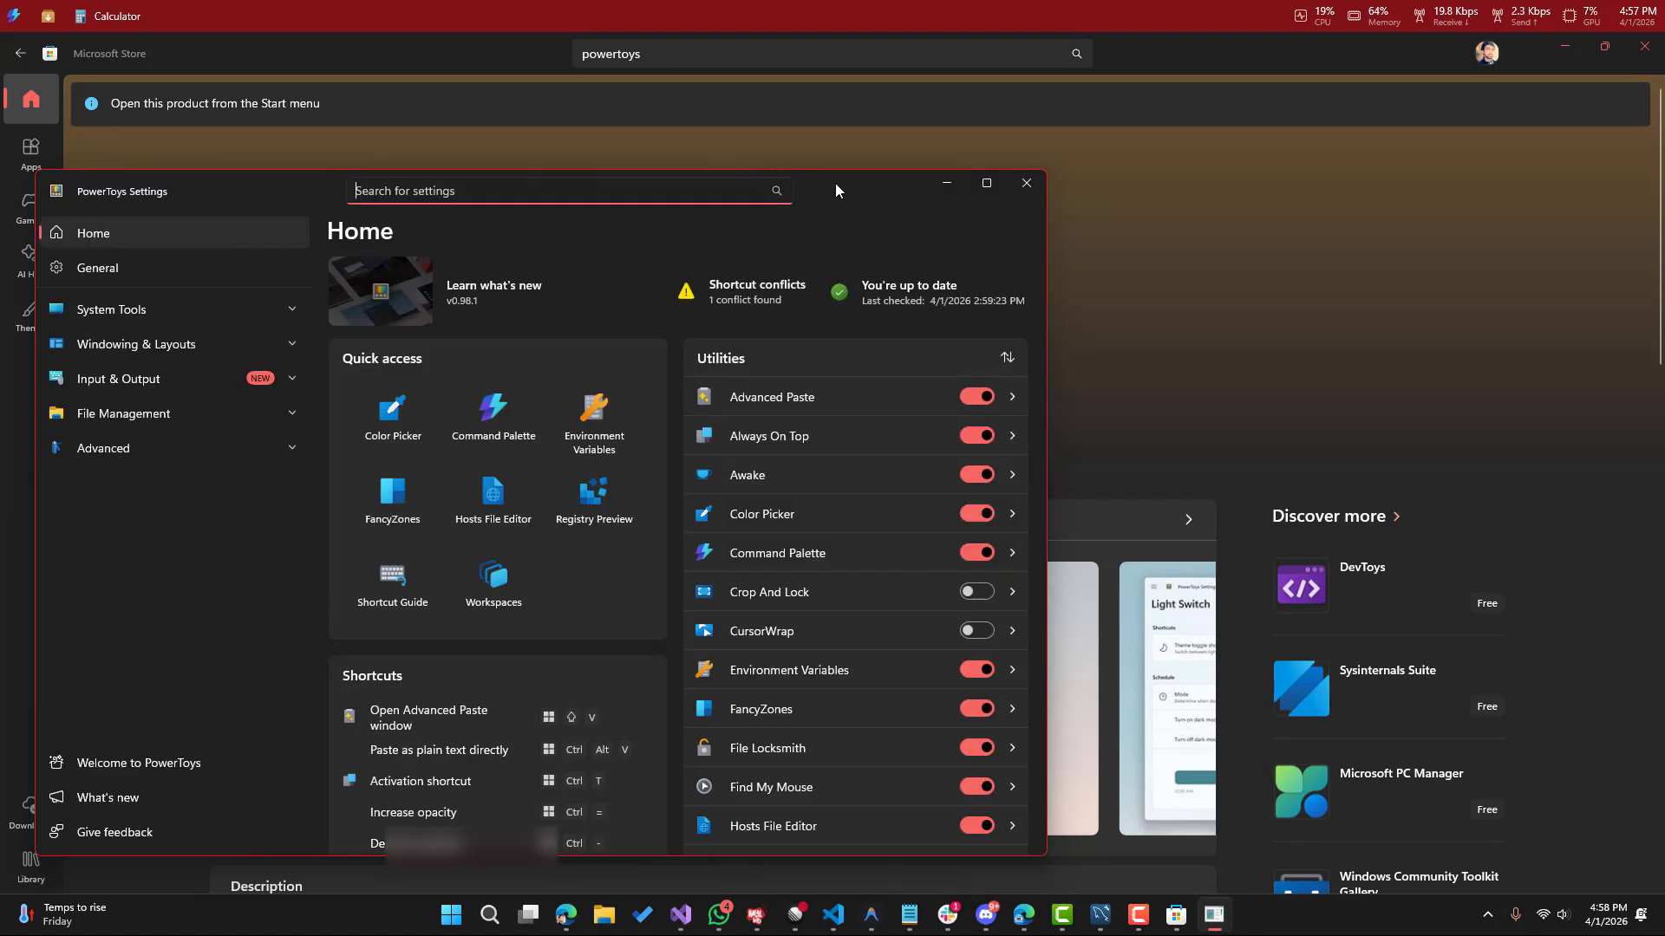
left_click_drag(835, 184, 1029, 128)
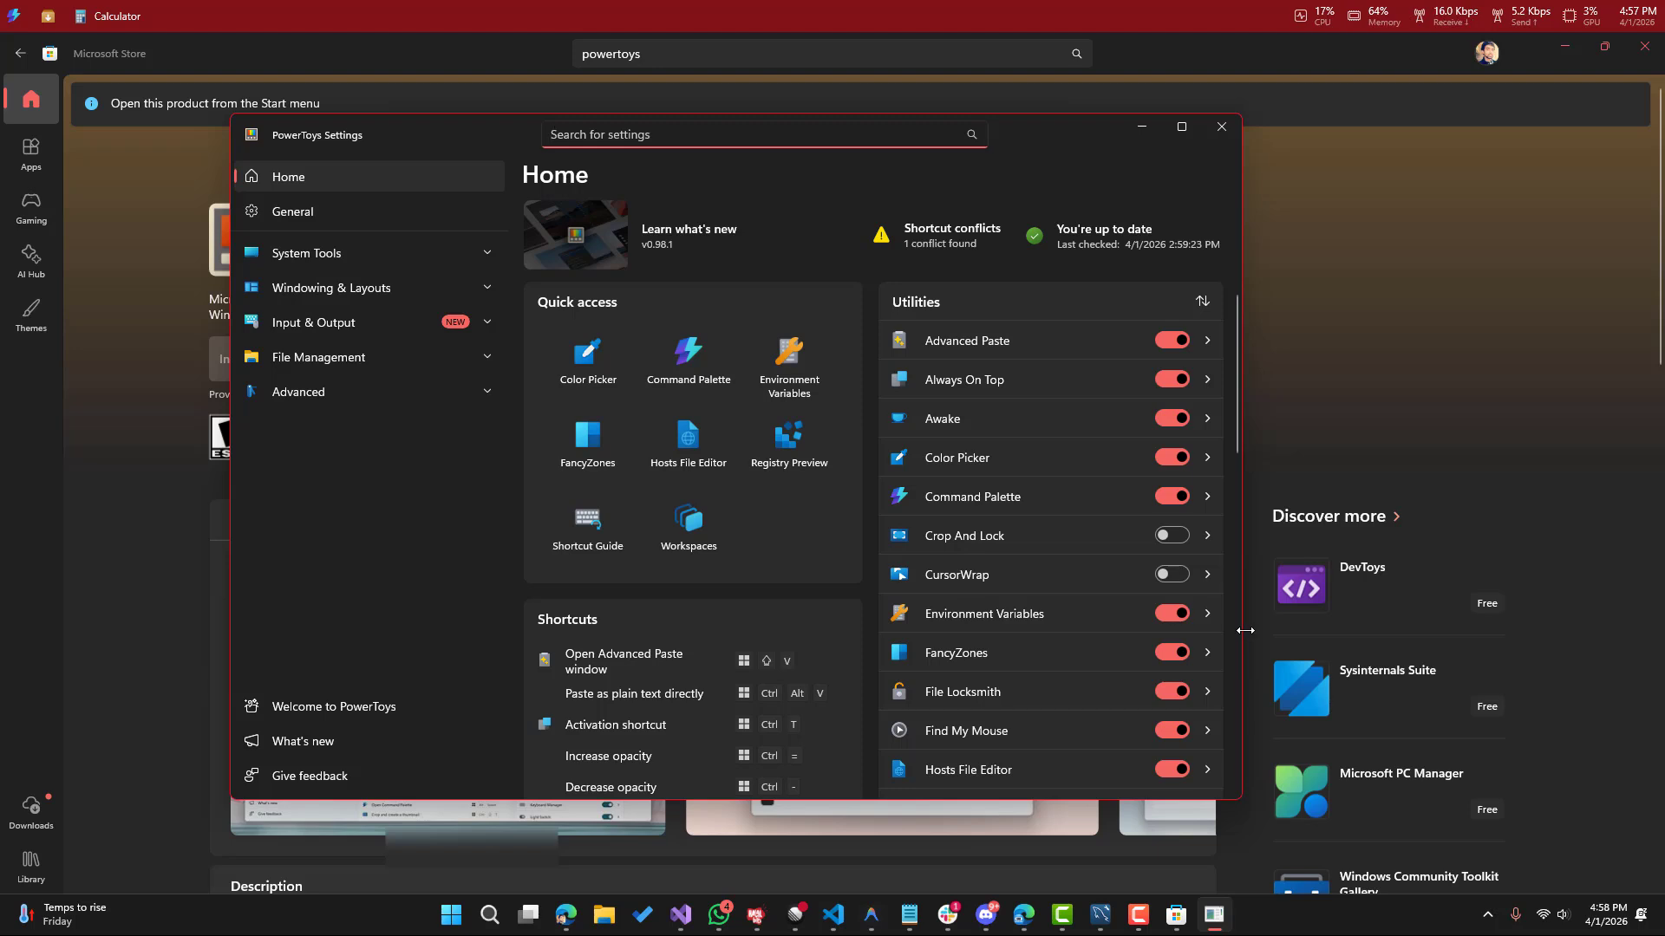
left_click_drag(1245, 631, 1533, 630)
Step: Look through the utilities in the System Tools, Windowing & Layouts, File Management and Input & Output categories
left_click(417, 260)
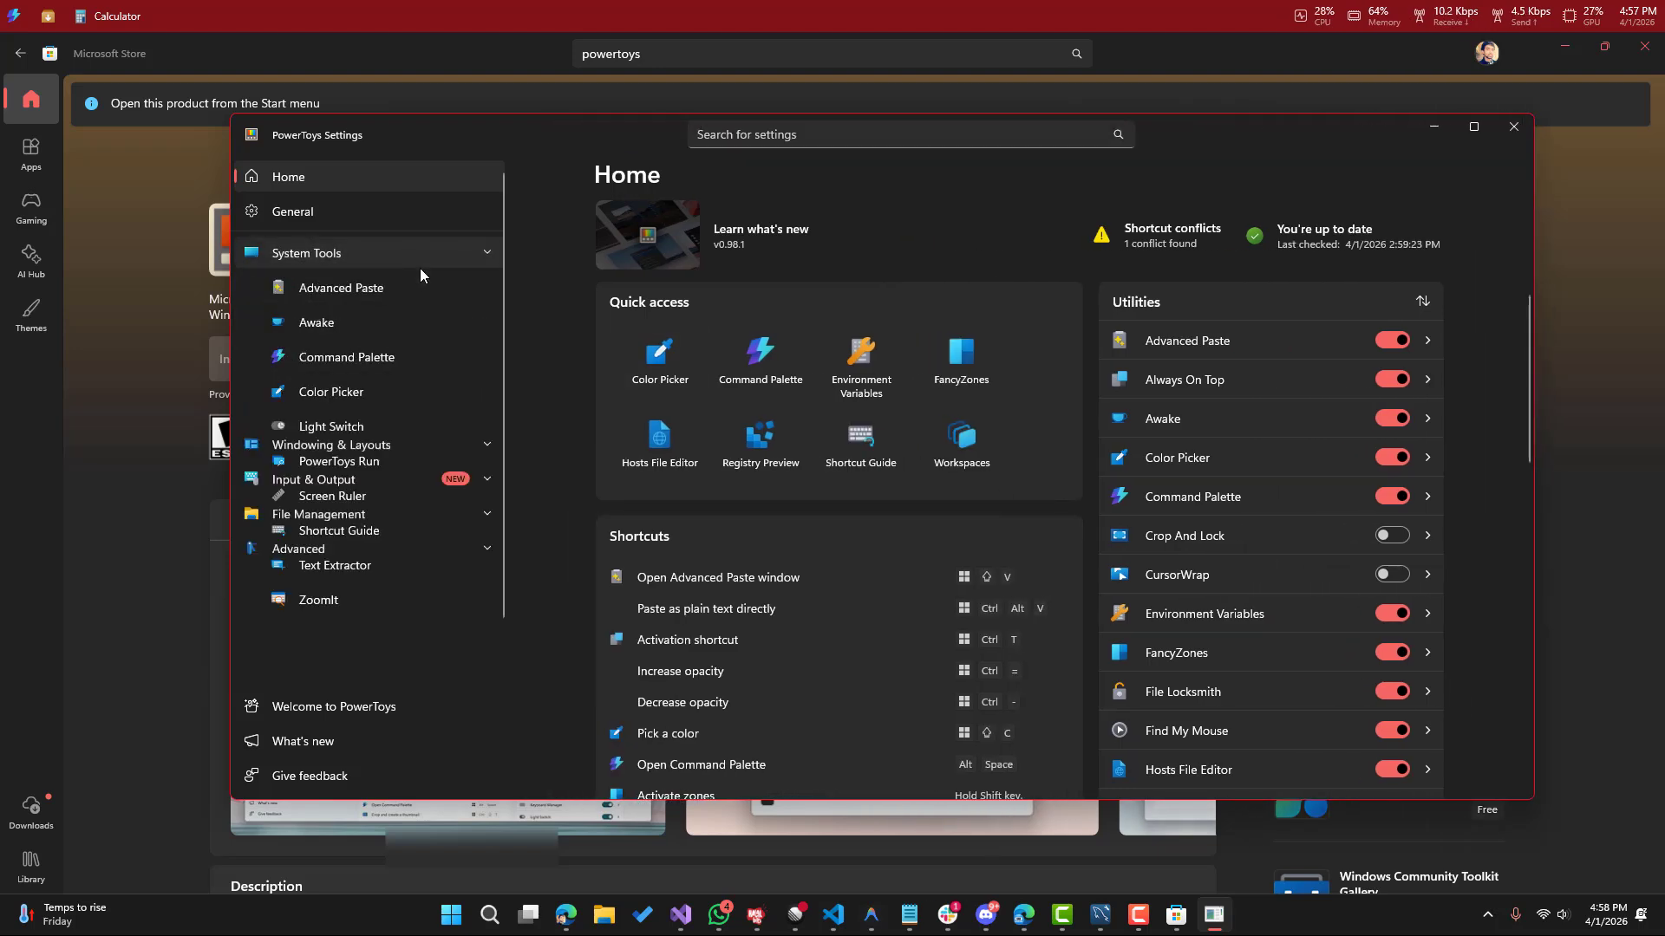
left_click(441, 252)
left_click(445, 289)
left_click(491, 288)
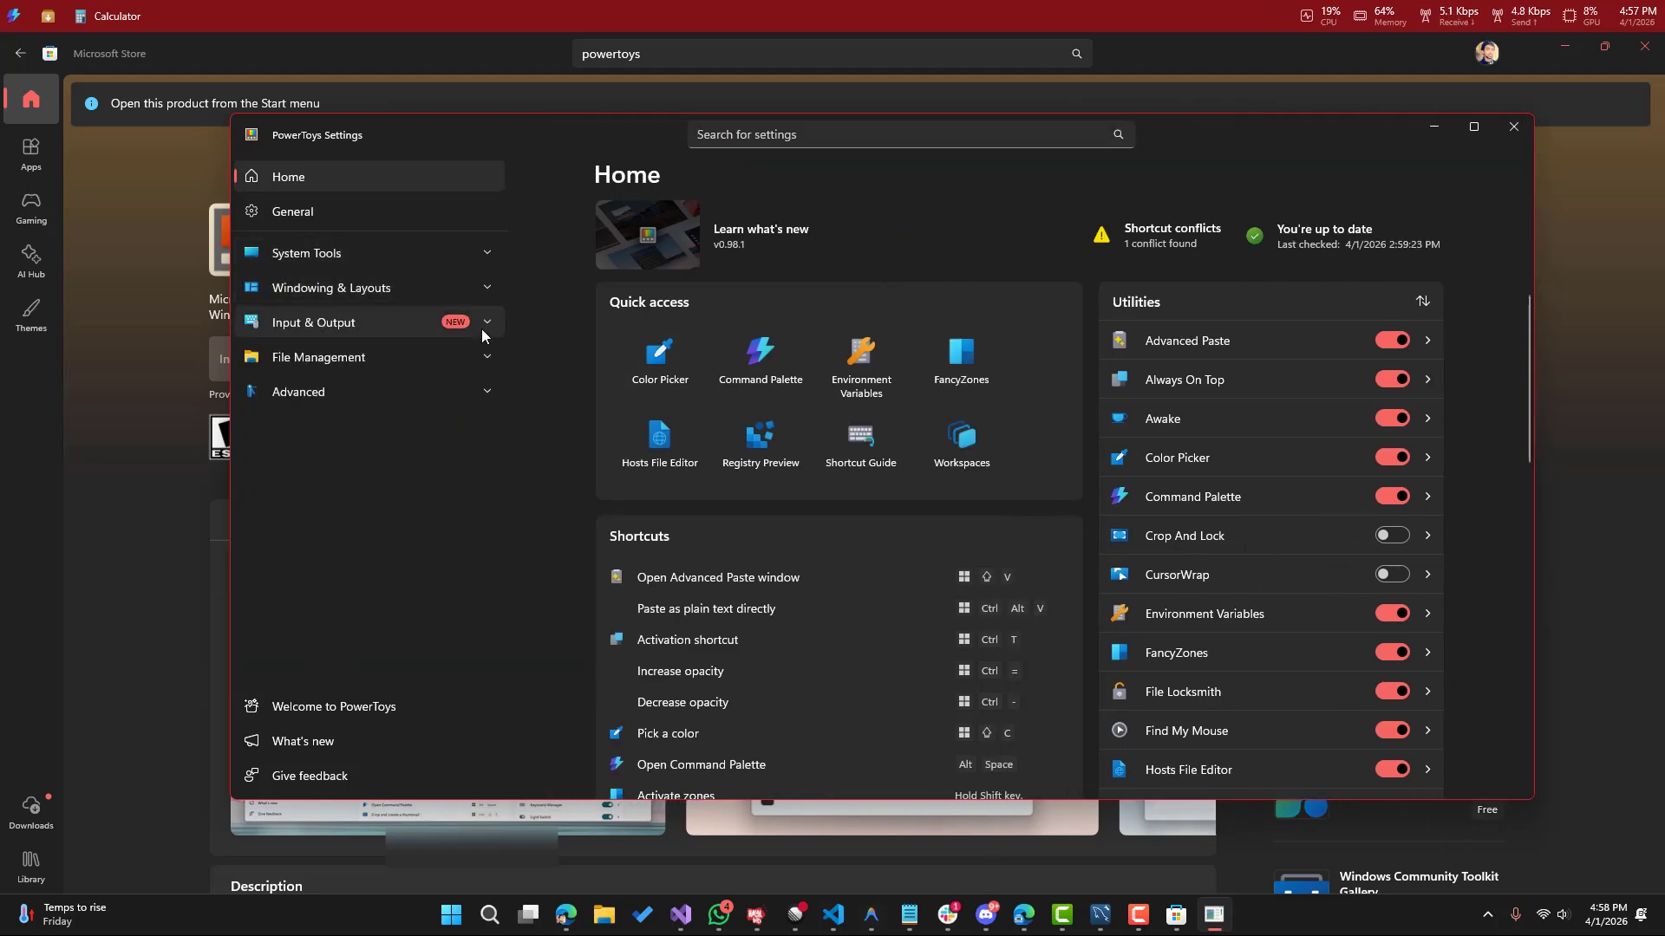
left_click(477, 289)
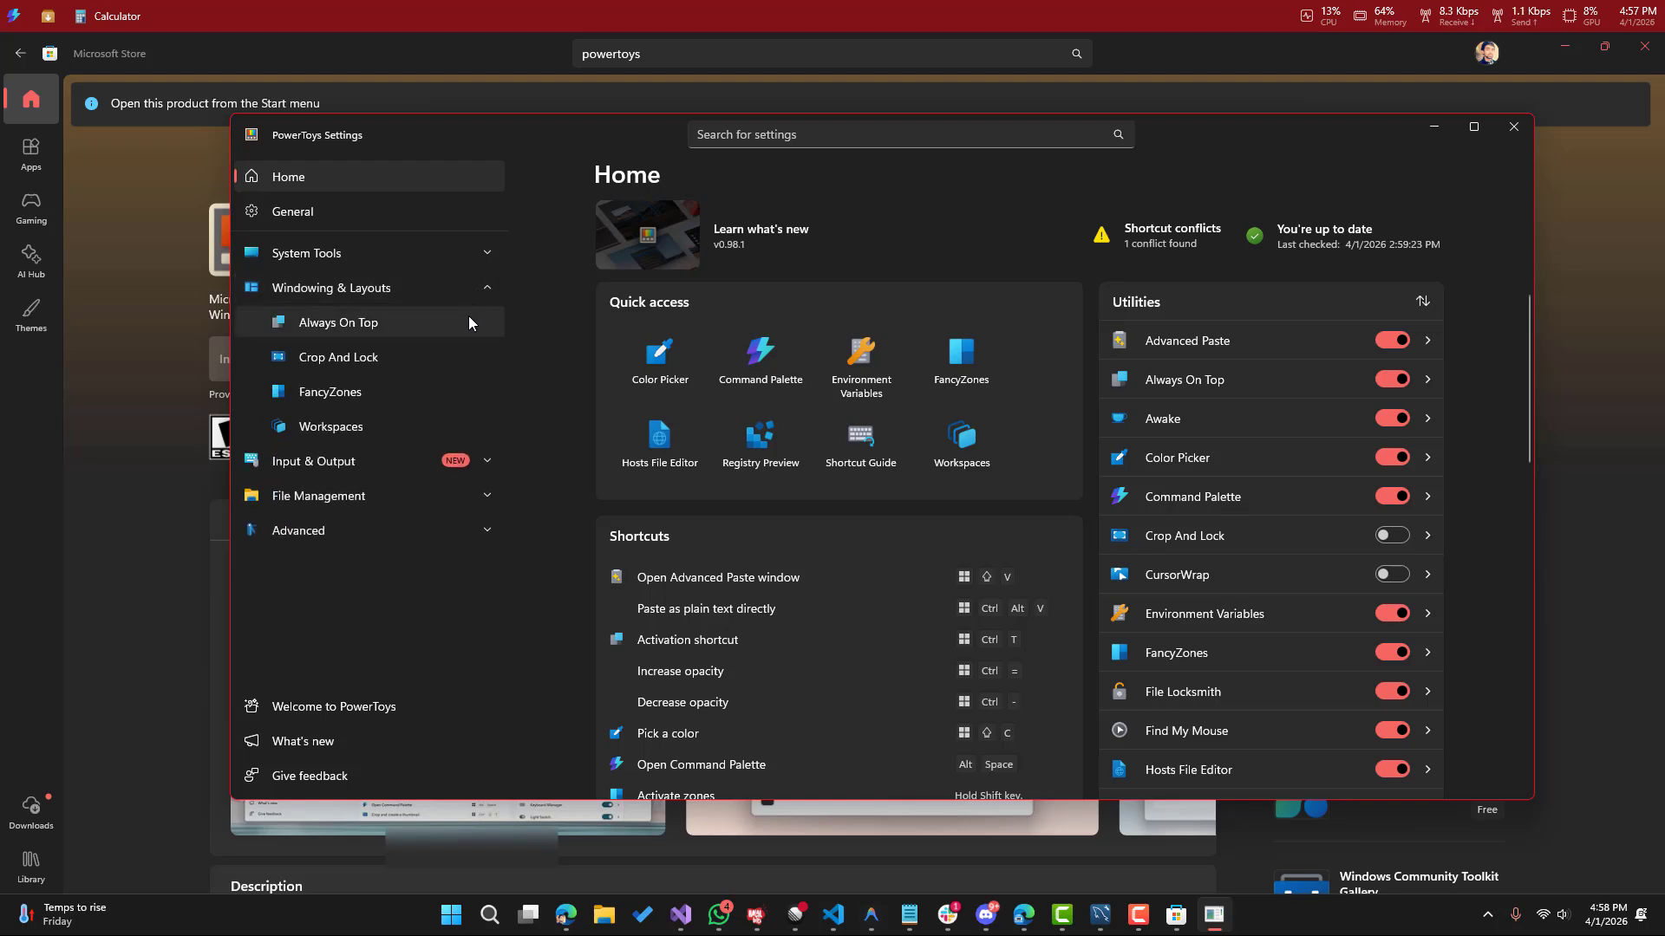
left_click(347, 288)
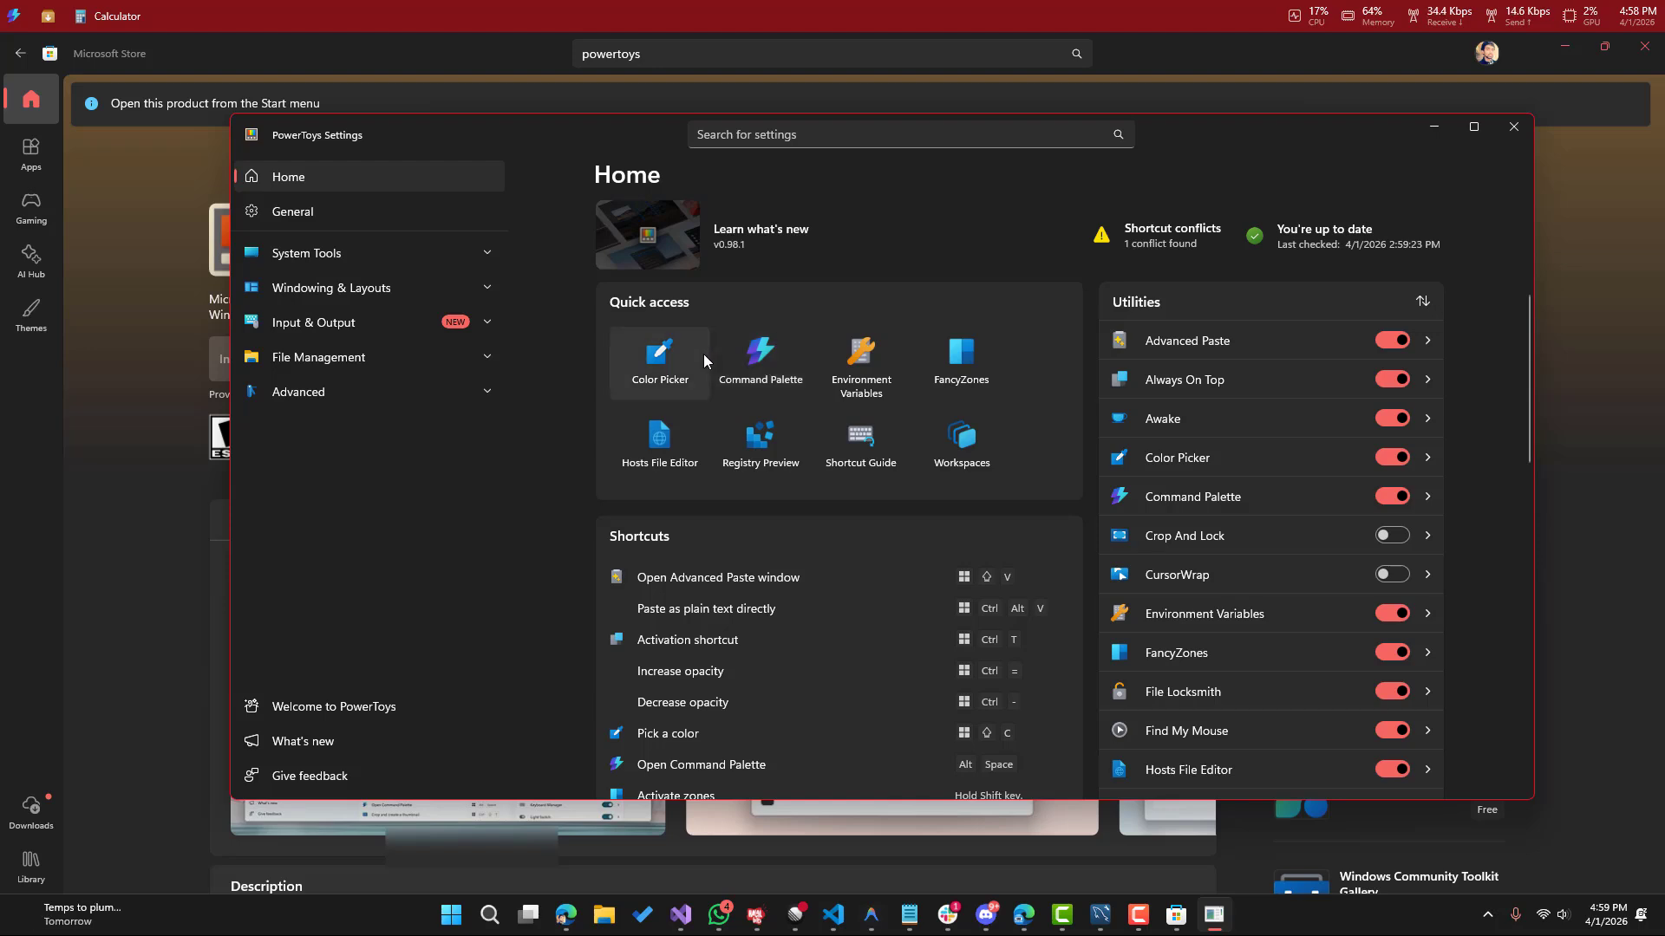
left_click(477, 359)
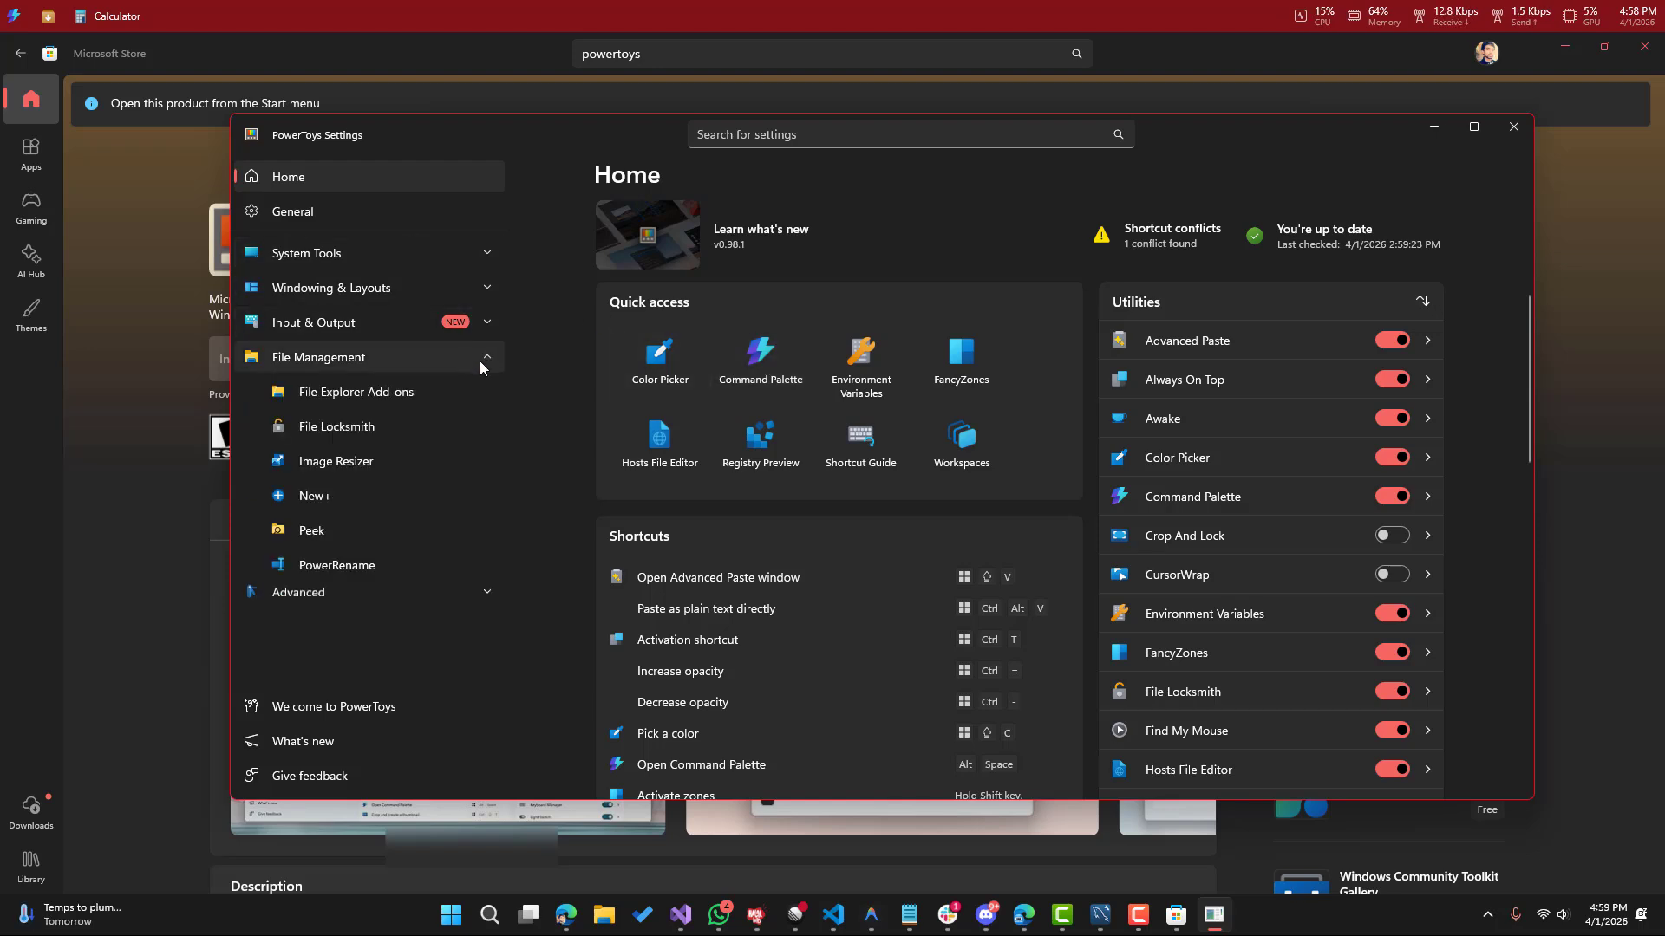
left_click(472, 323)
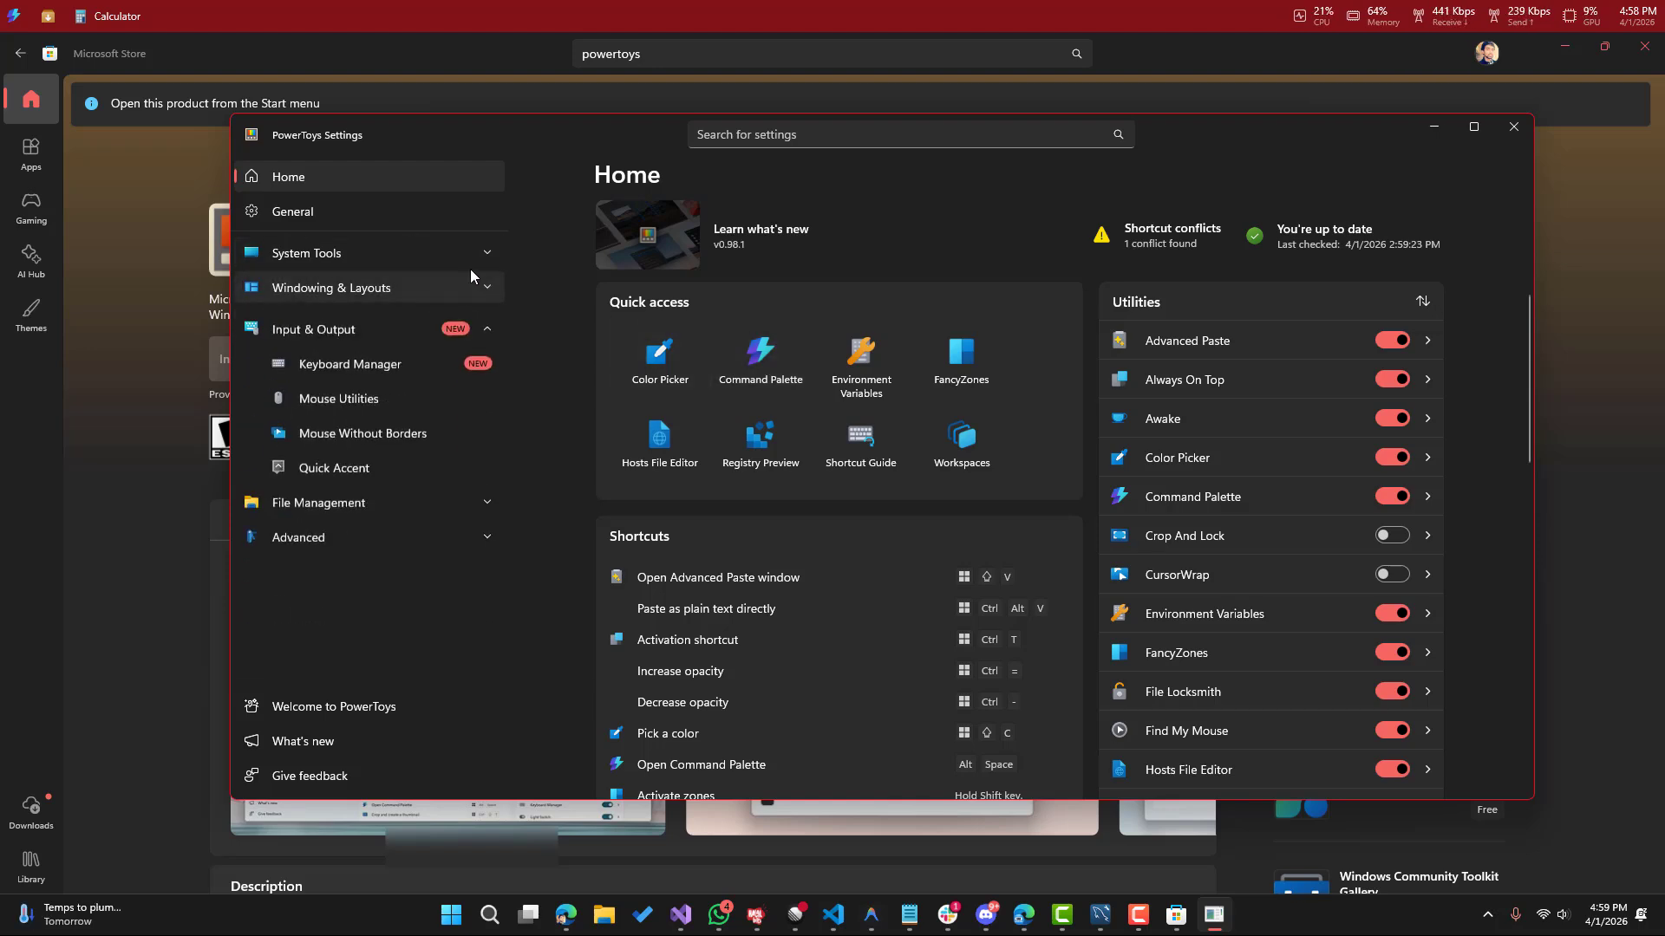
Step: Open the Command Palette page under System Tools, and widen and reposition the window to show its options fully
left_click(478, 276)
left_click(479, 258)
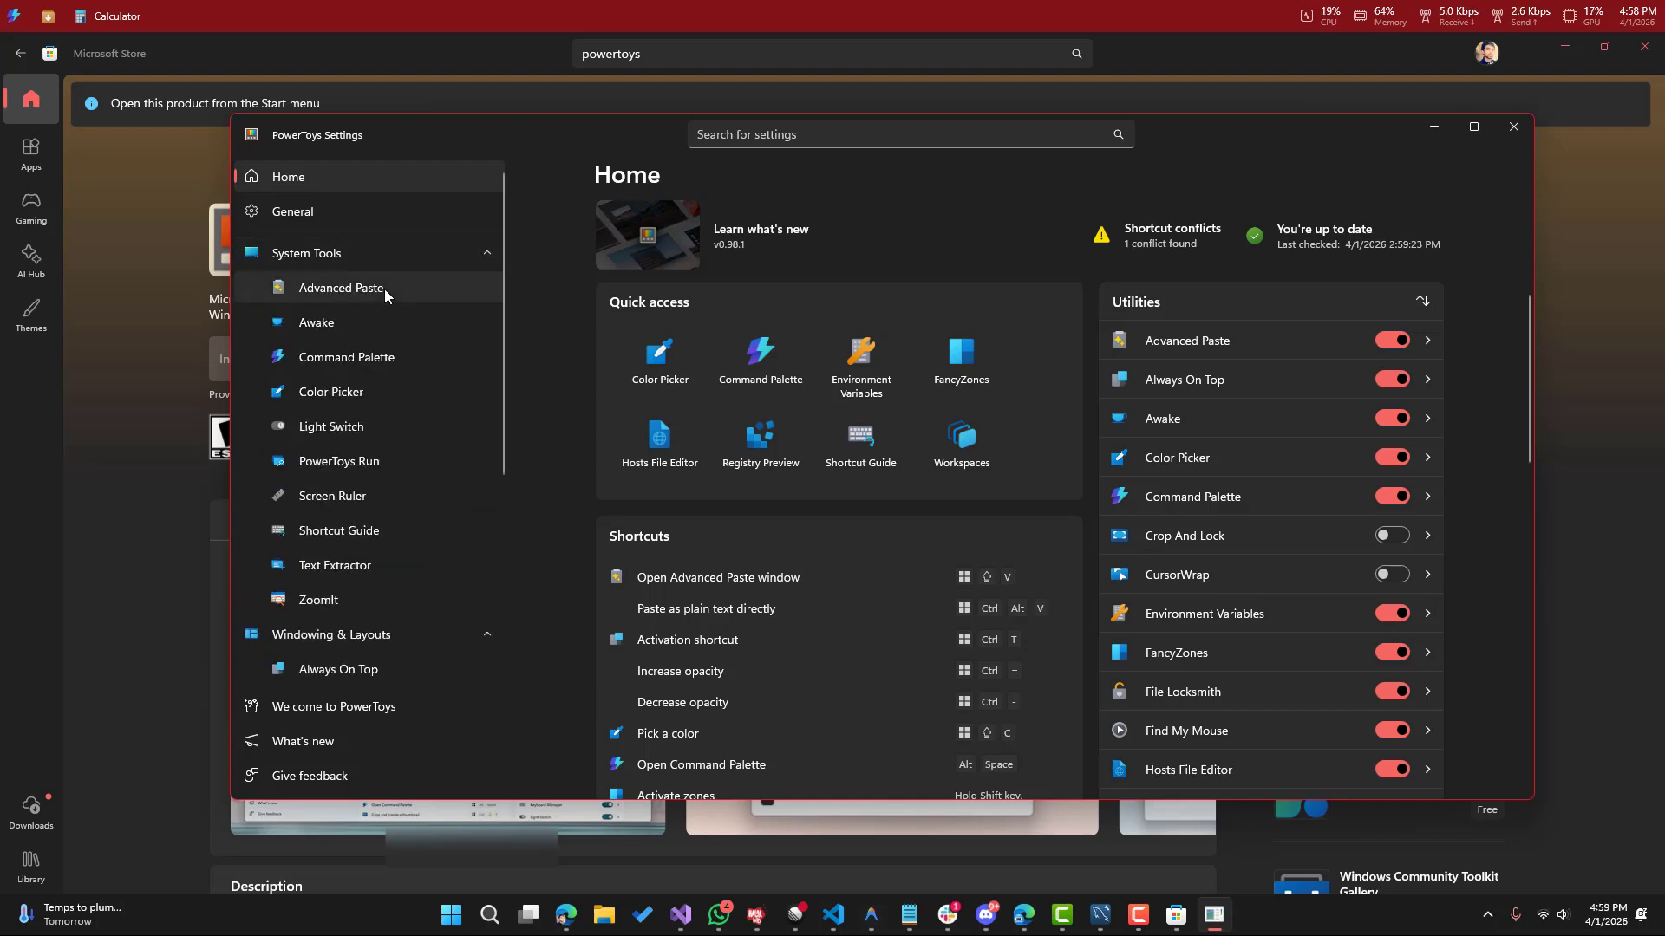
left_click(342, 357)
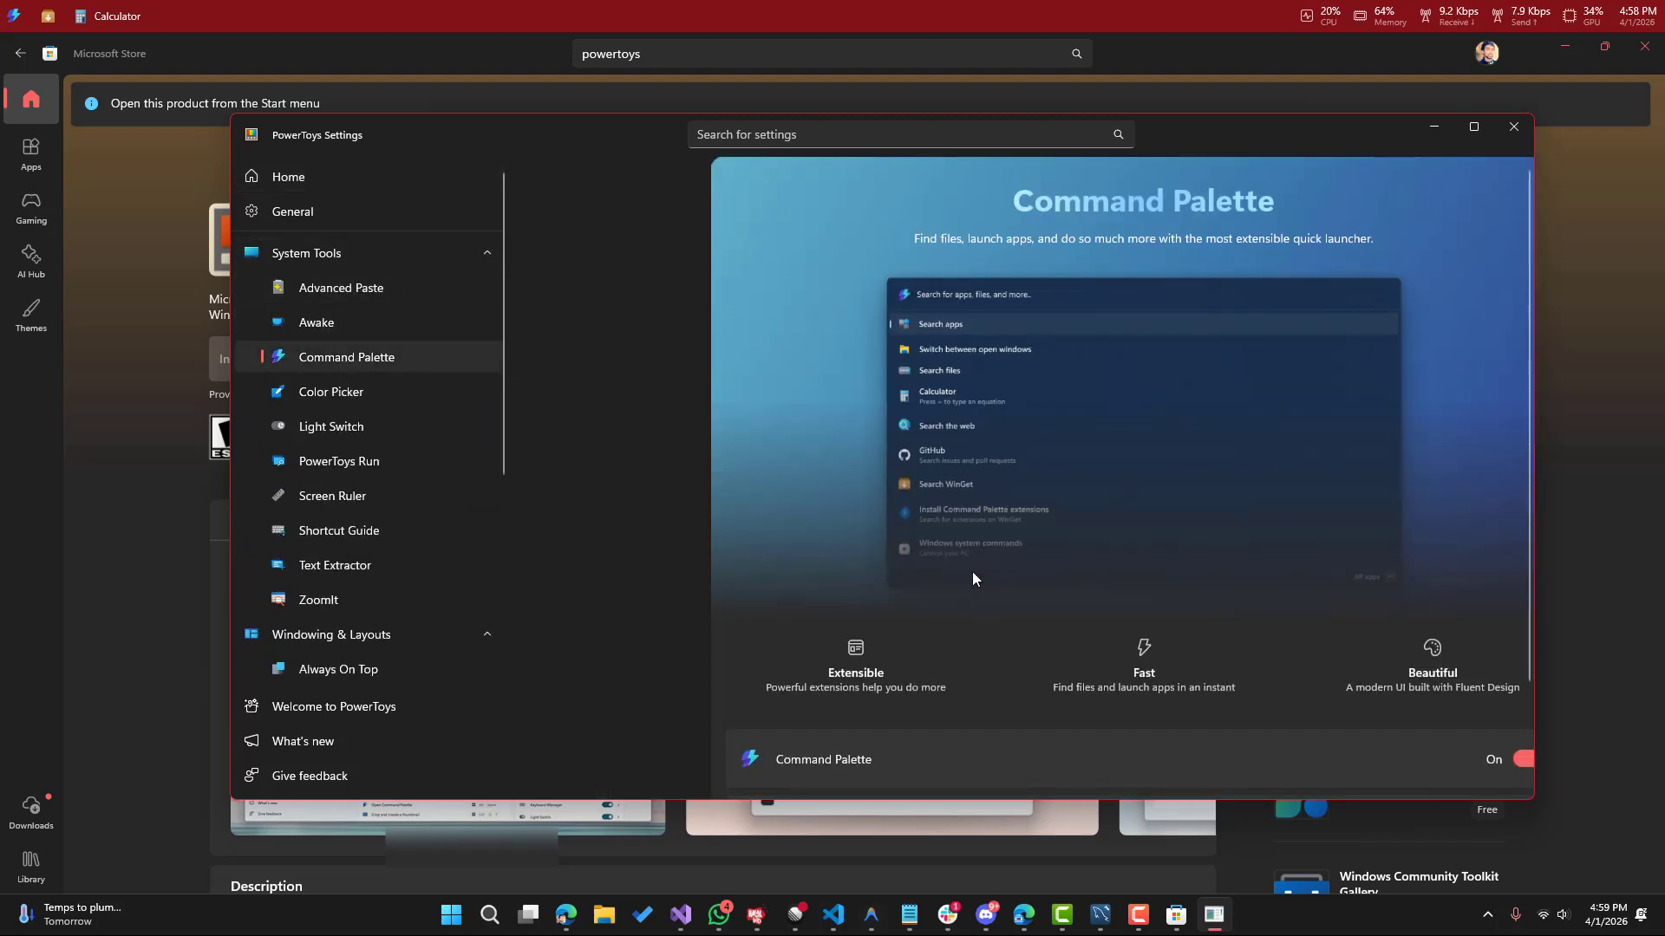
scroll(966, 570, "down", 3)
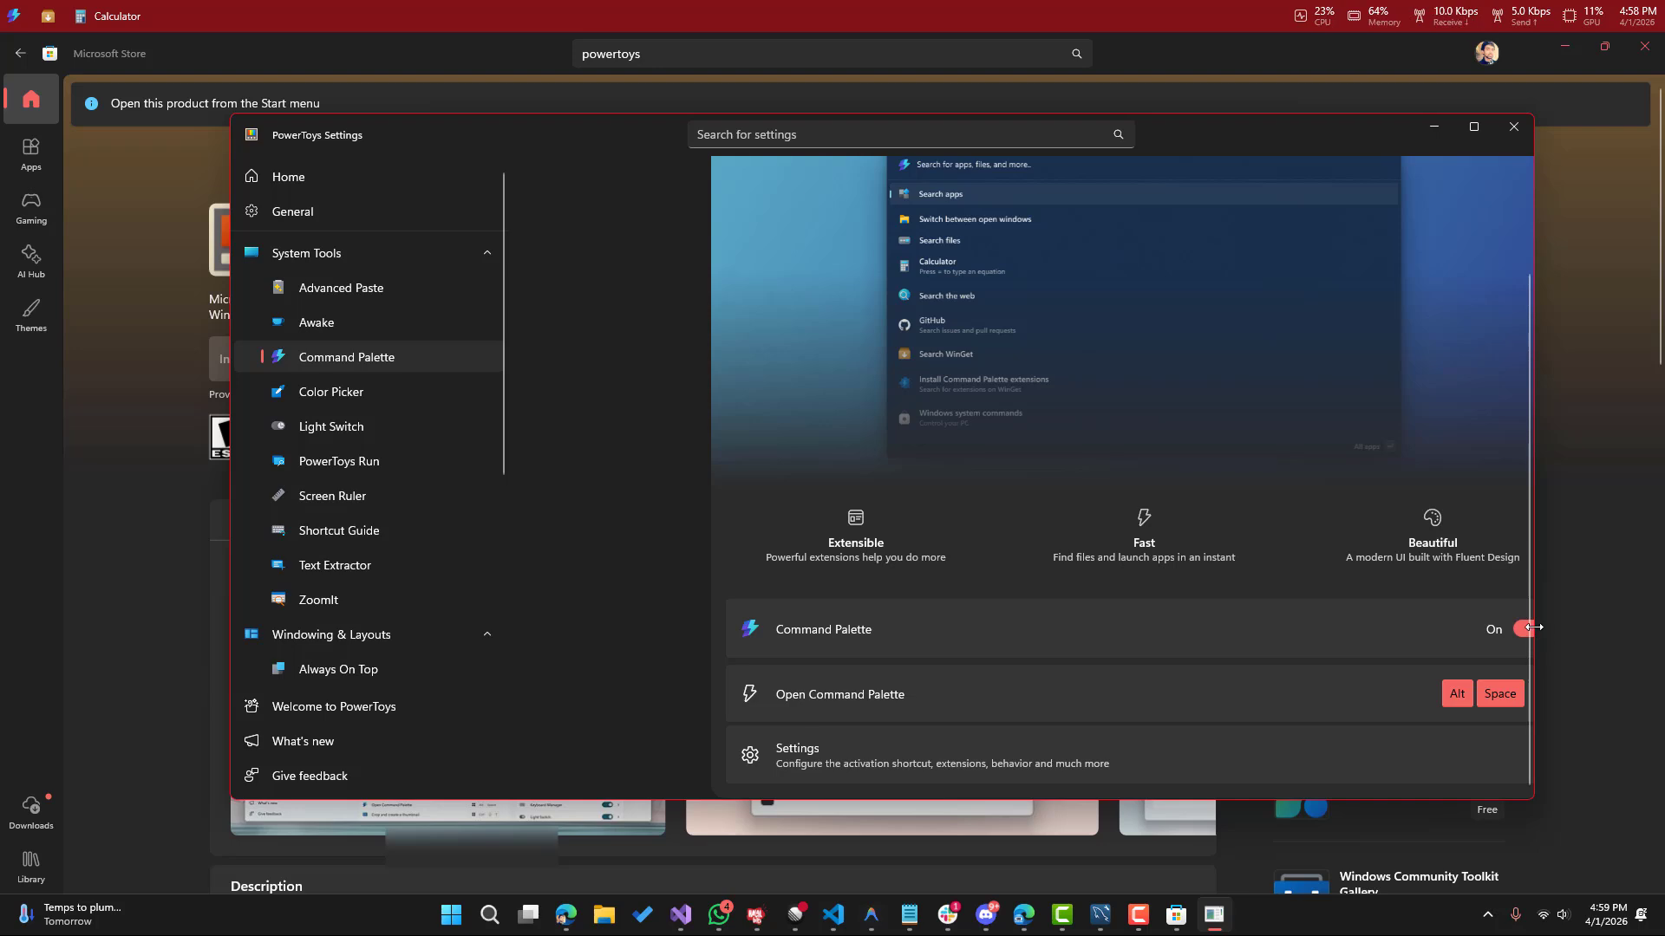
left_click_drag(1533, 628, 1637, 625)
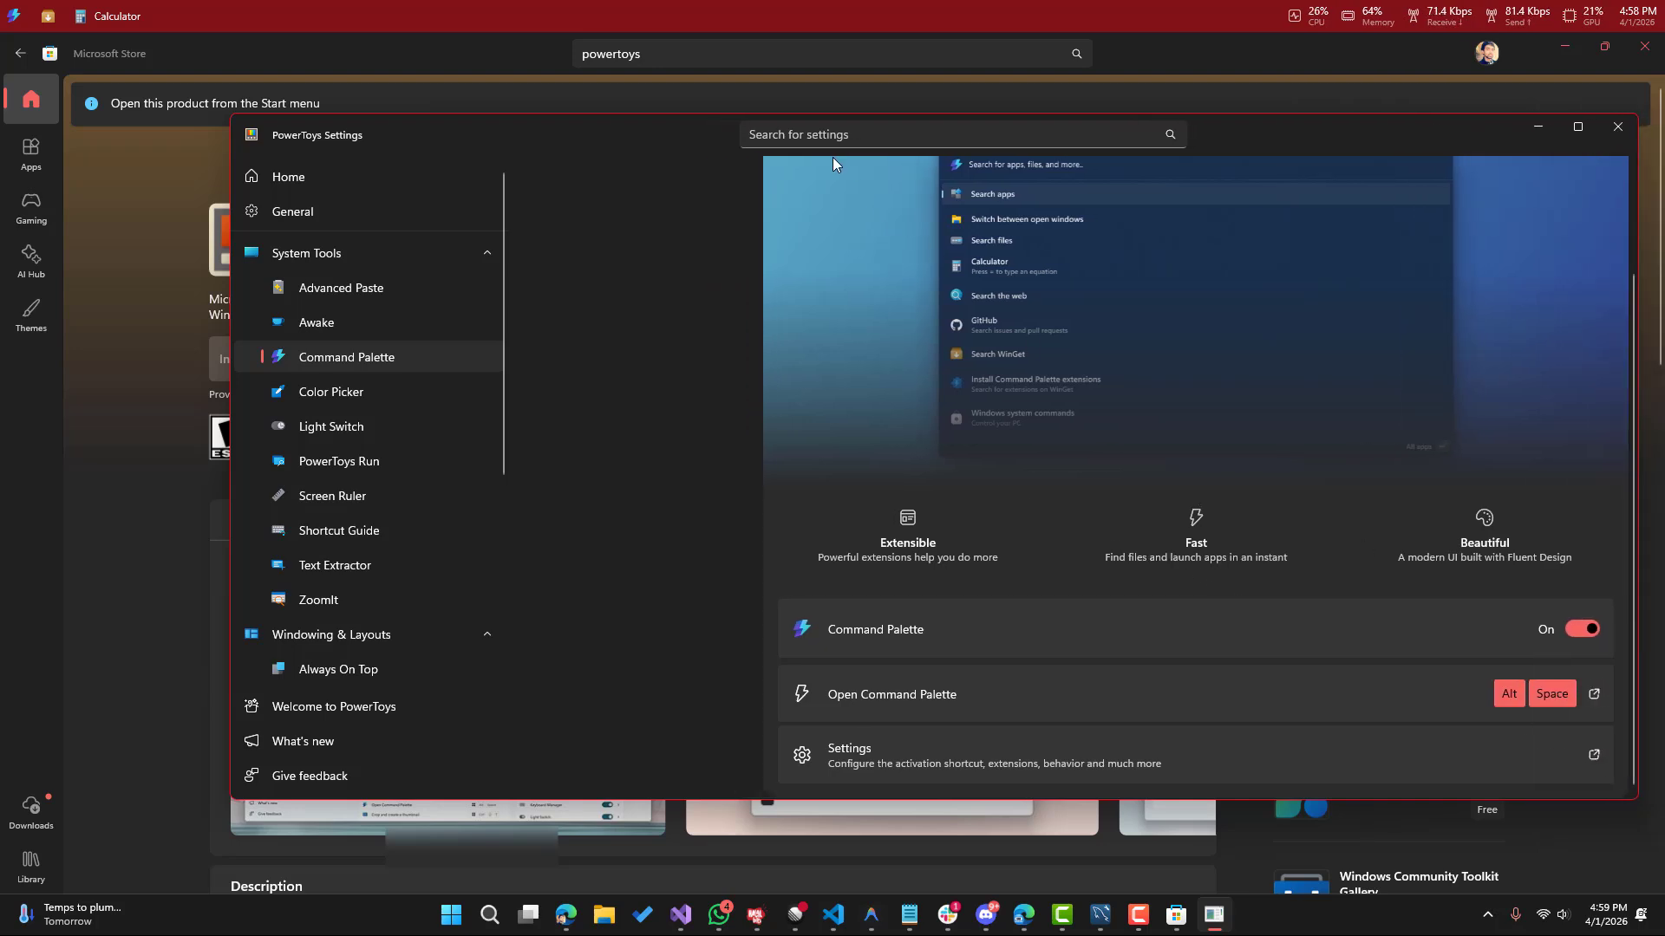
left_click_drag(1212, 141, 1036, 126)
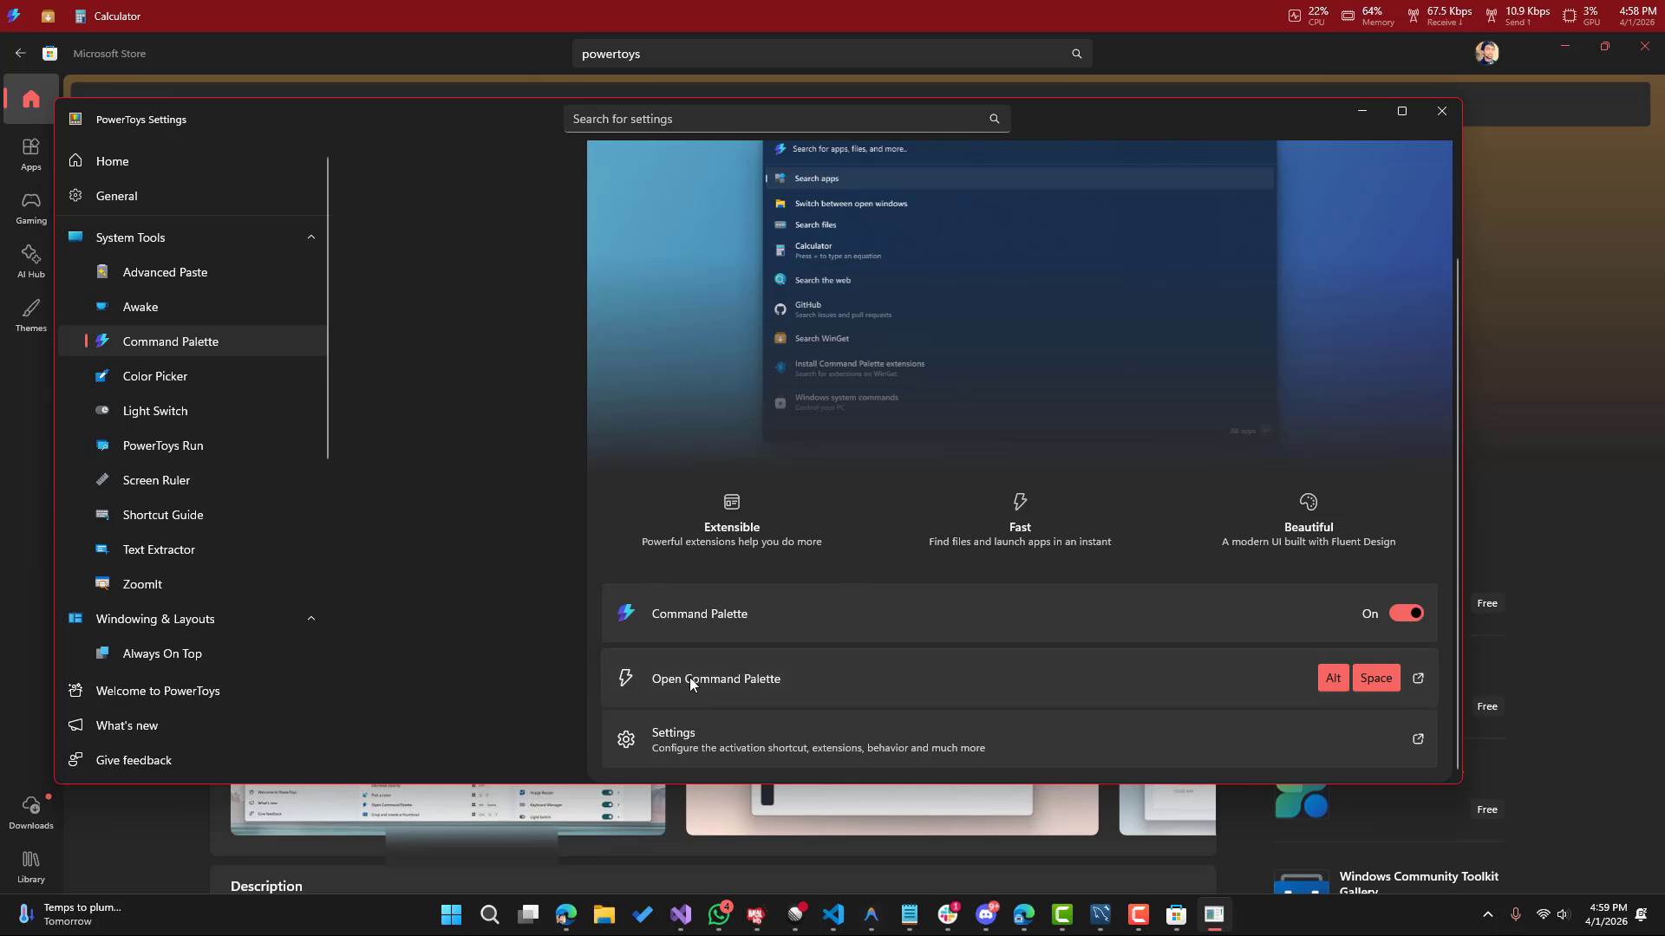
Step: Check the activation options in Command Palette's own settings, close them, and launch the Command Palette
left_click(664, 750)
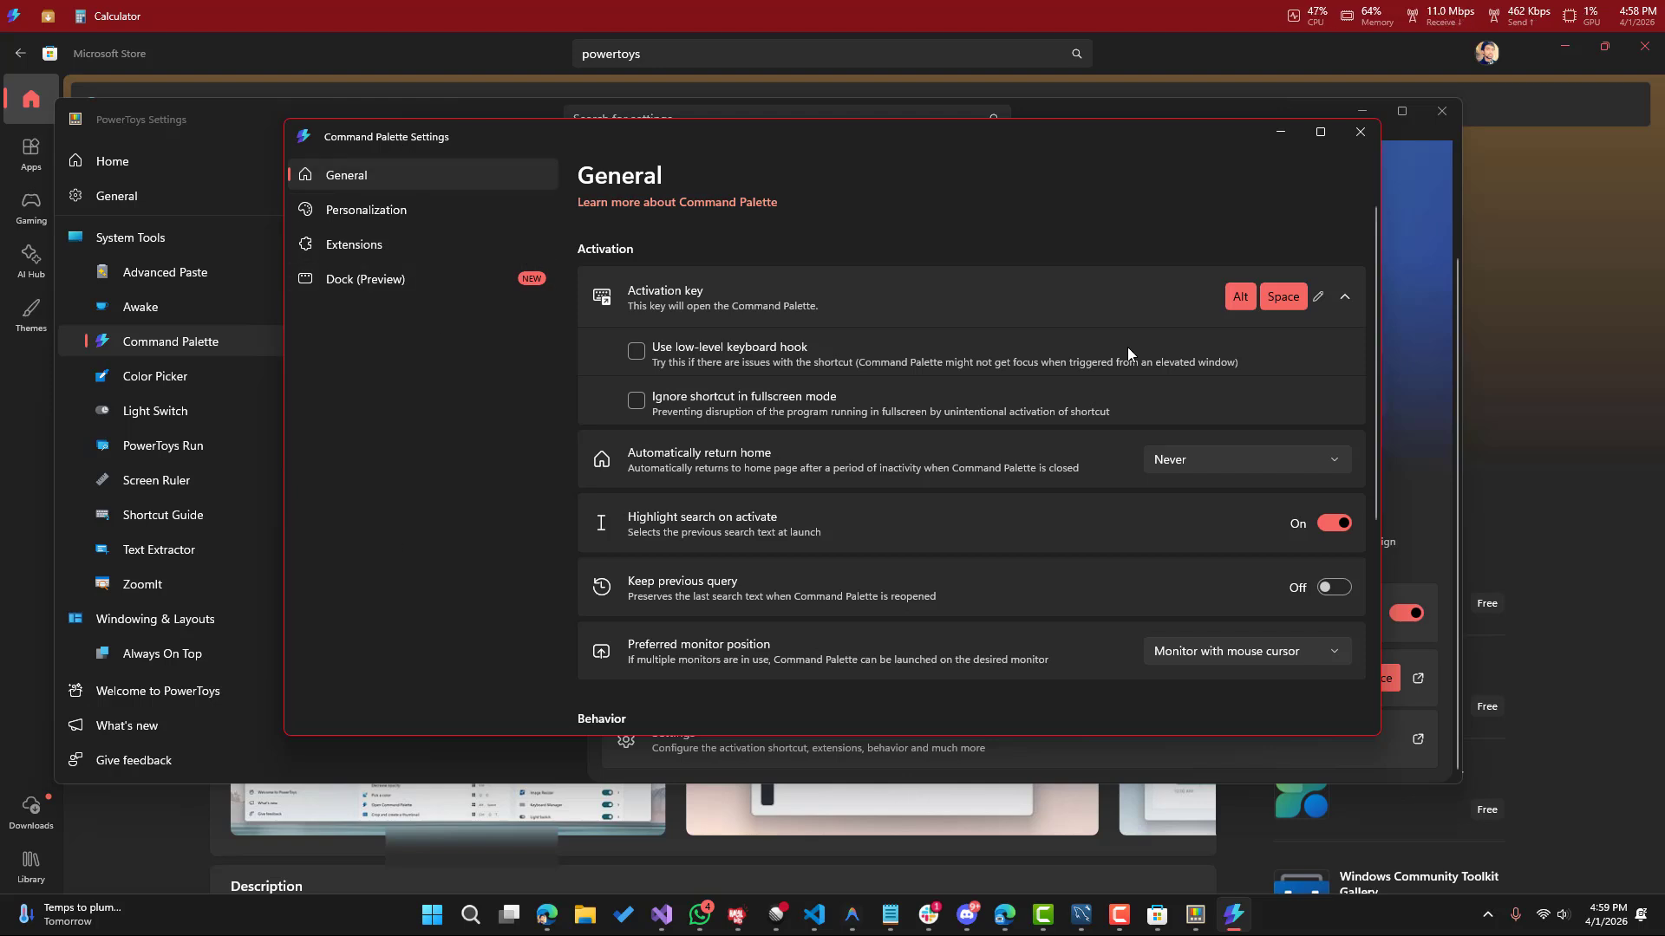
left_click(1349, 140)
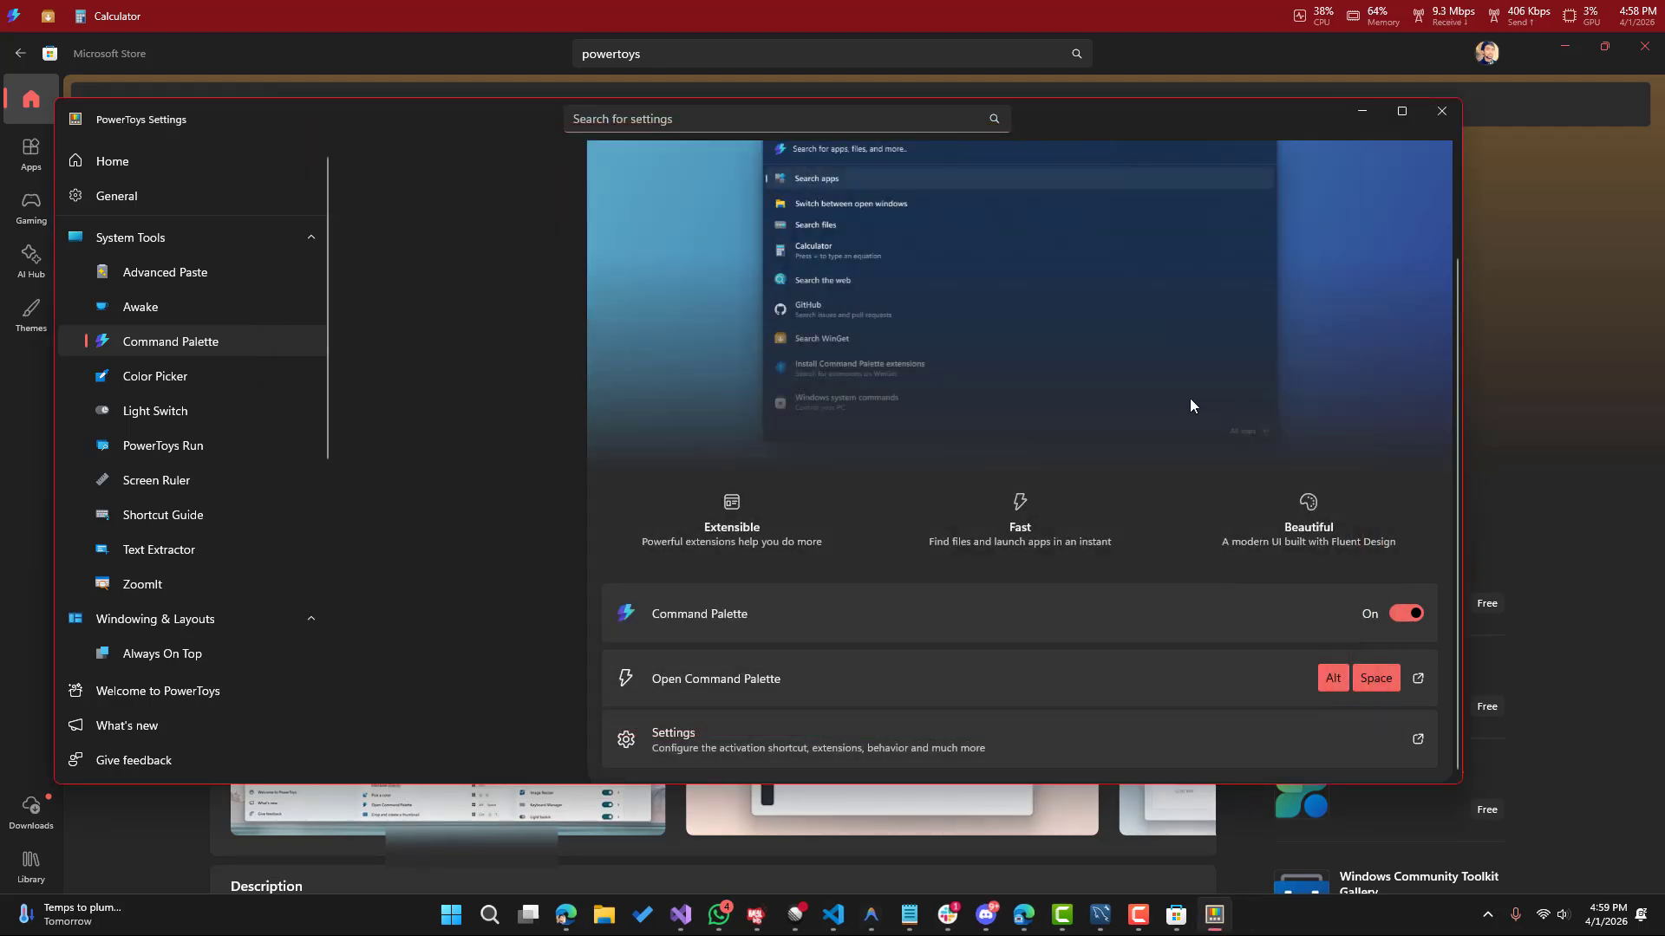
key("alt+space")
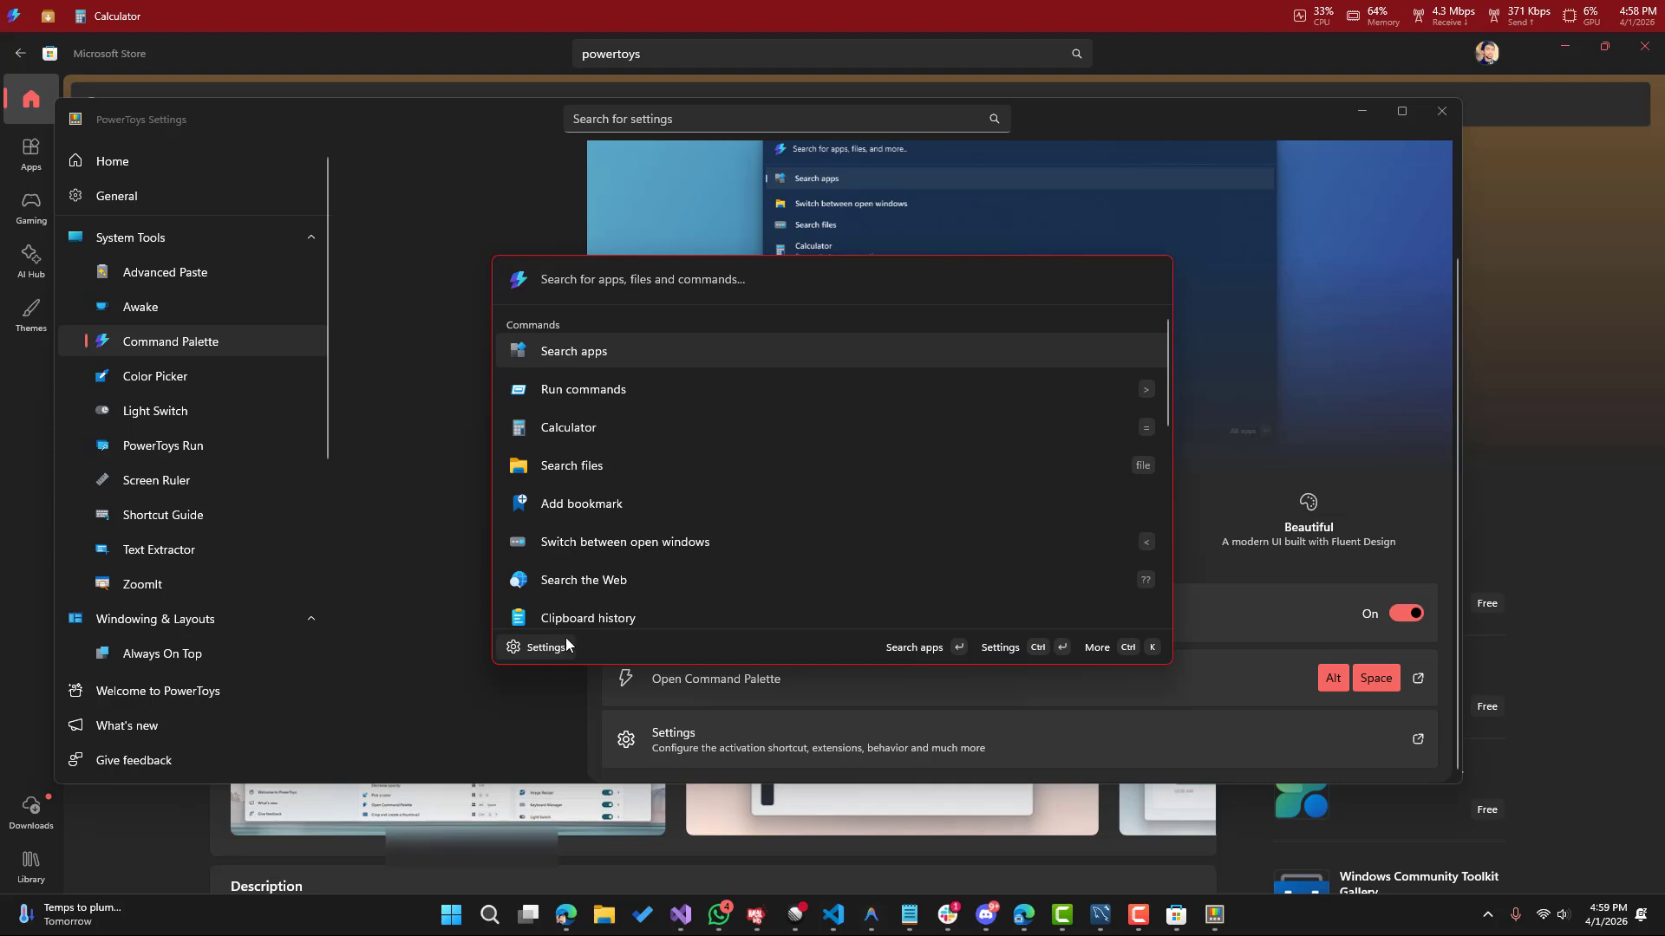
Step: Open the Dock (Preview) page in the Command Palette's settings and look through the available dock positions
left_click(546, 648)
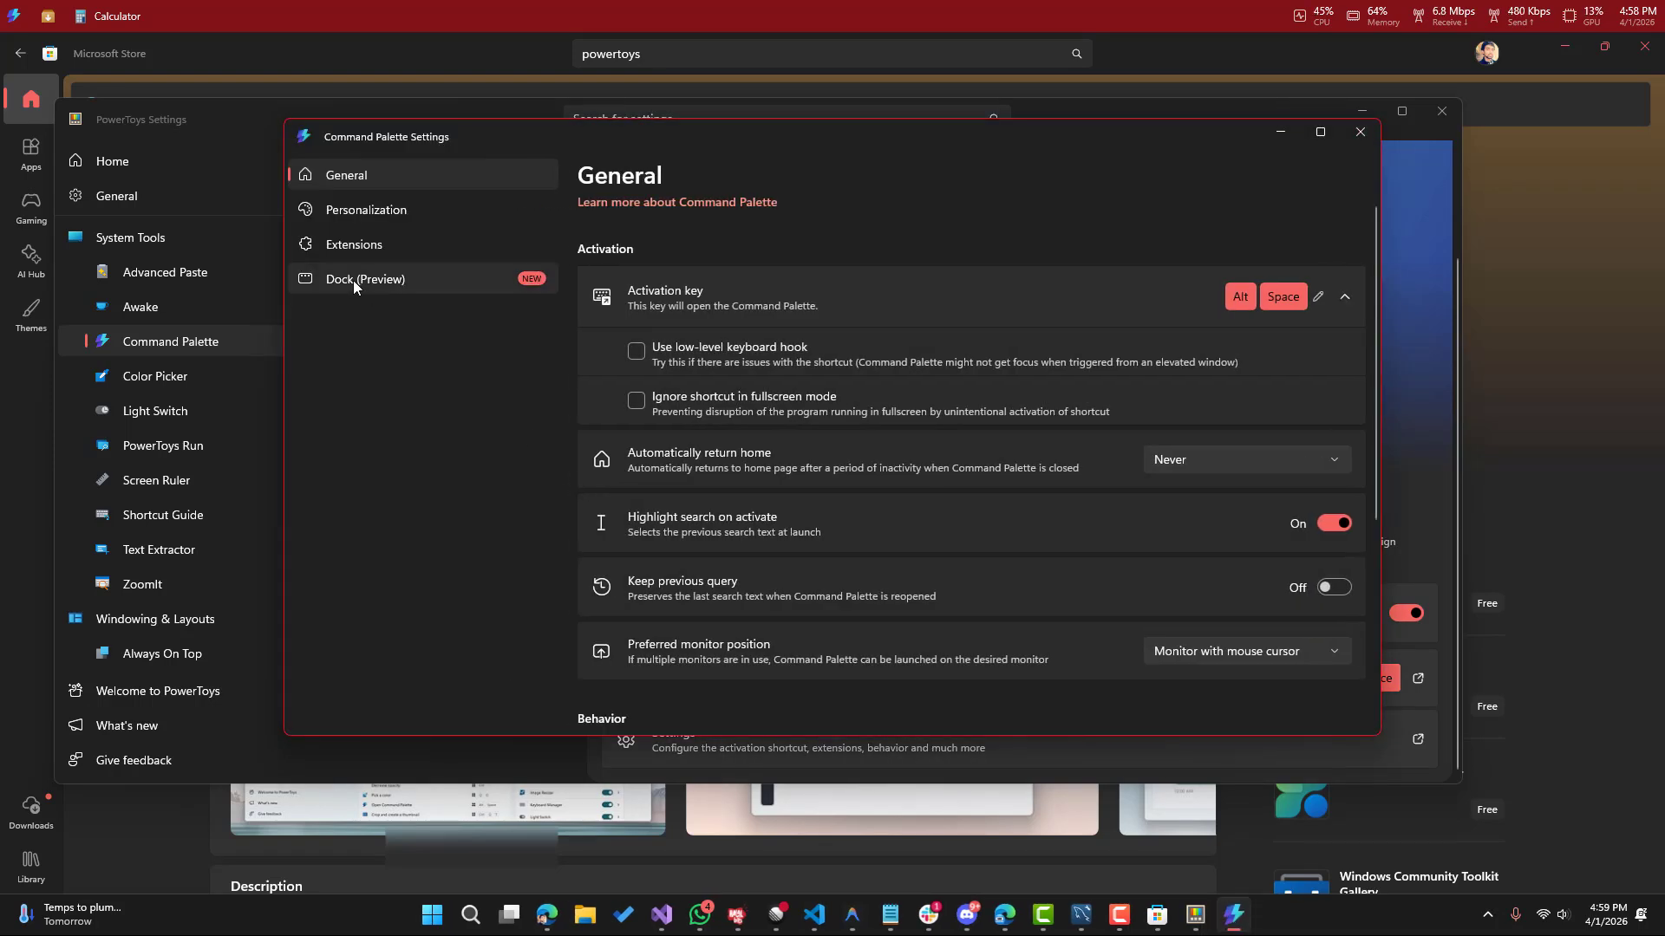
left_click(351, 278)
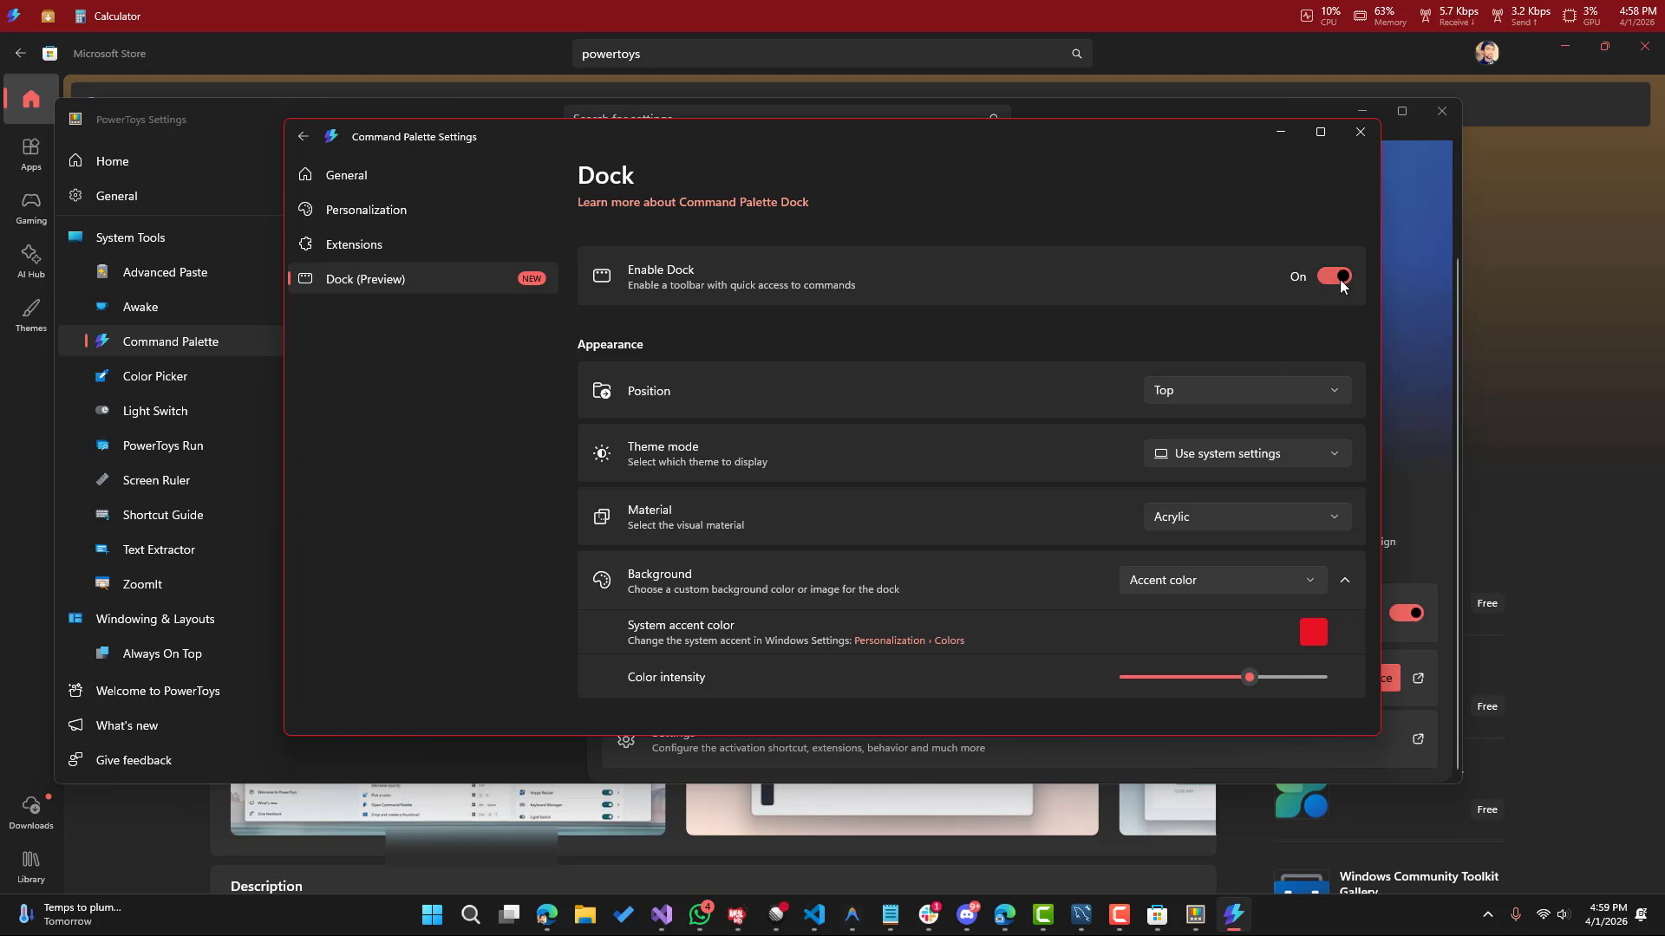
left_click(1192, 392)
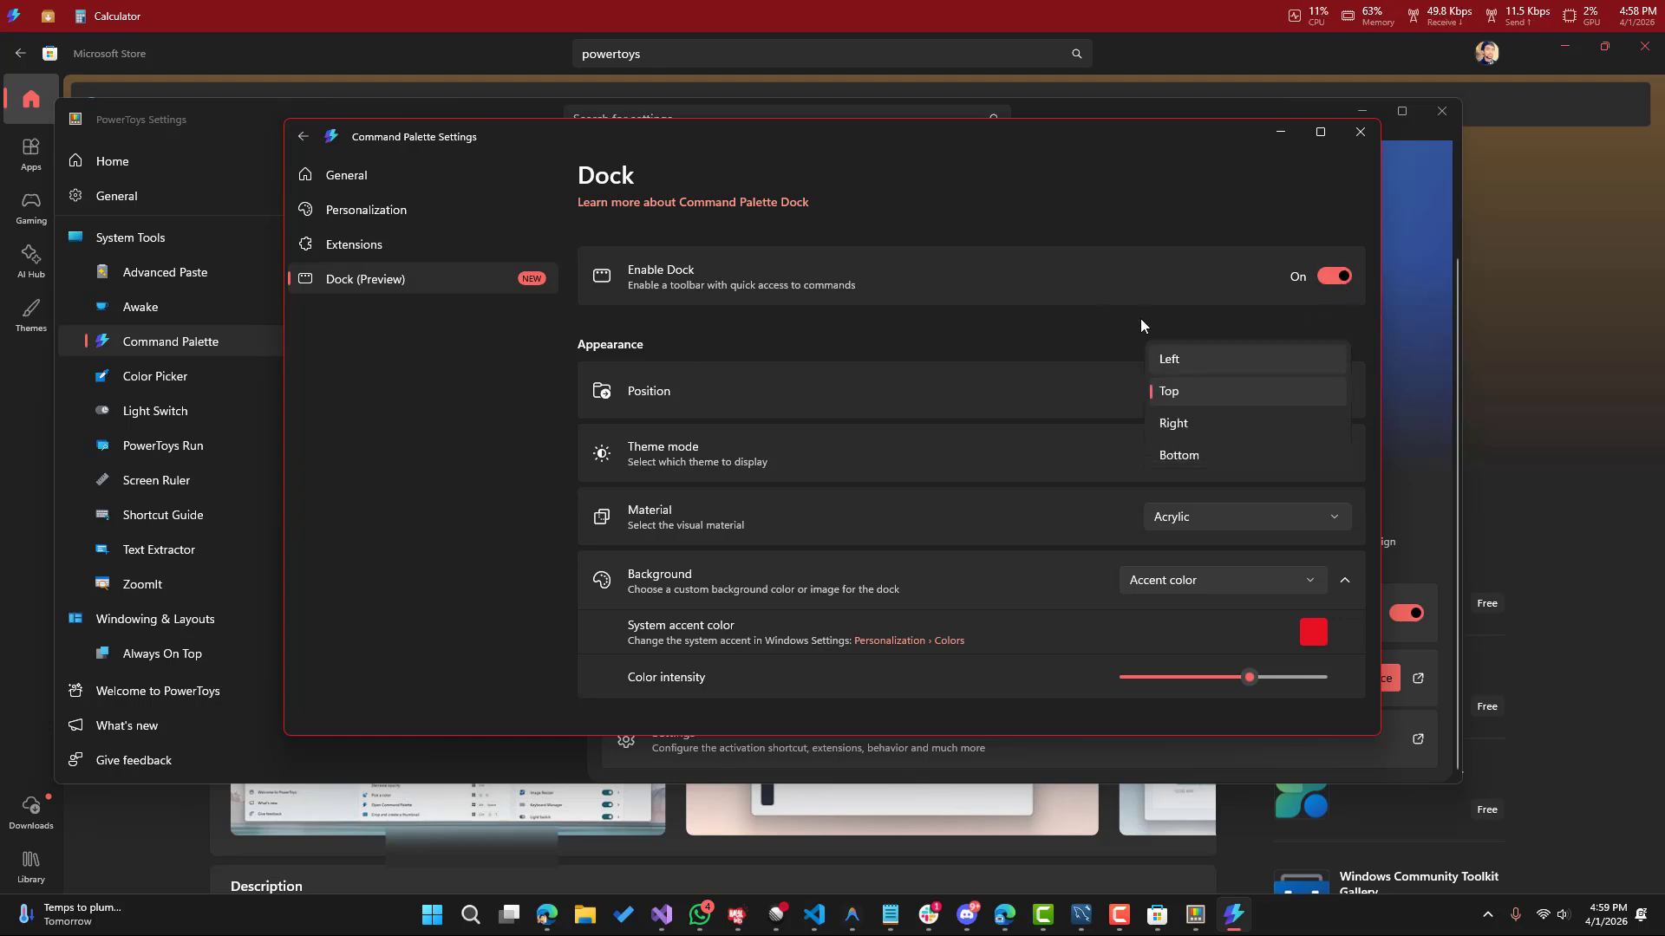
left_click(1070, 338)
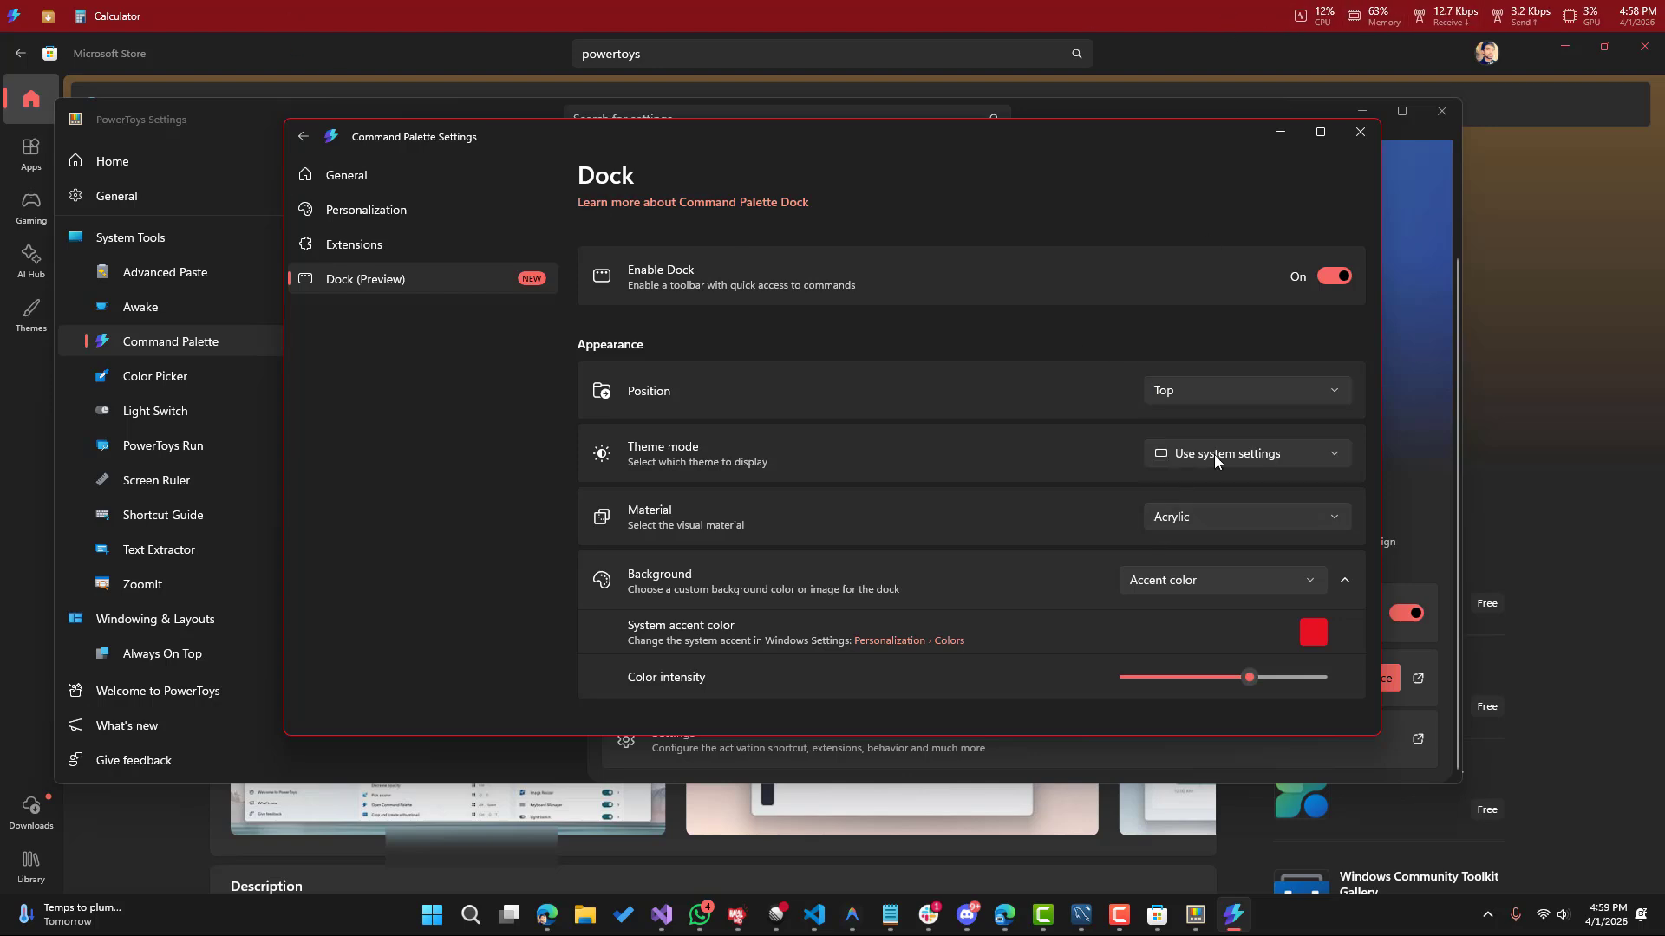
Step: Set the dock's position to Left and slightly narrow the PowerToys Settings window beside it
left_click(1186, 397)
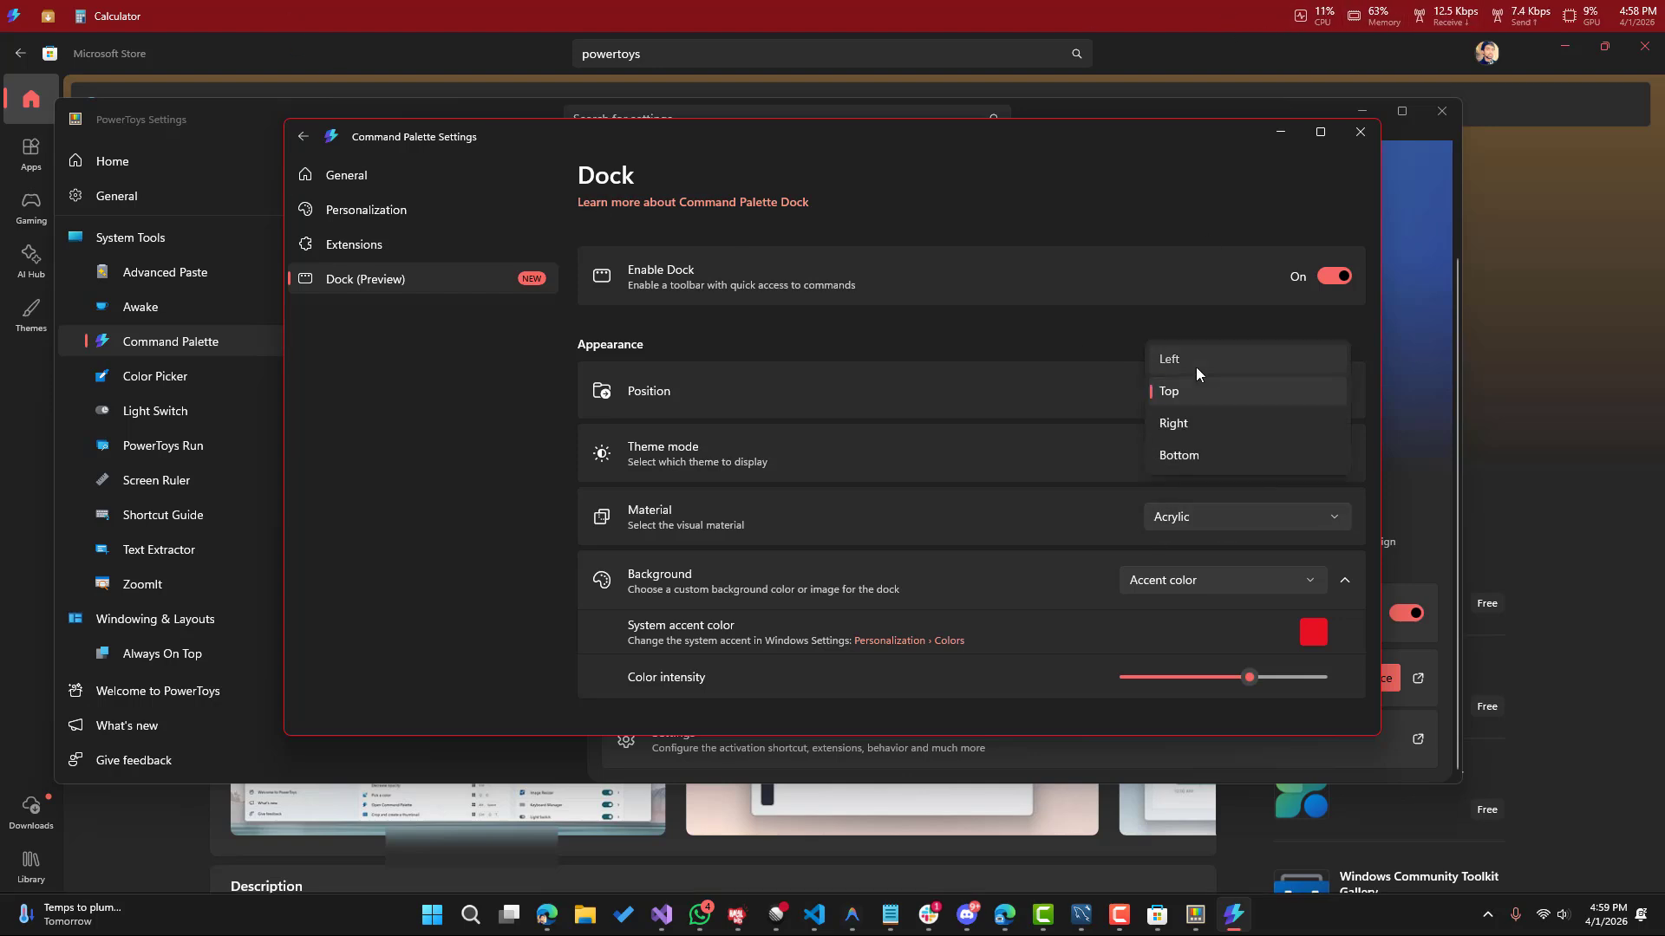
key("Return")
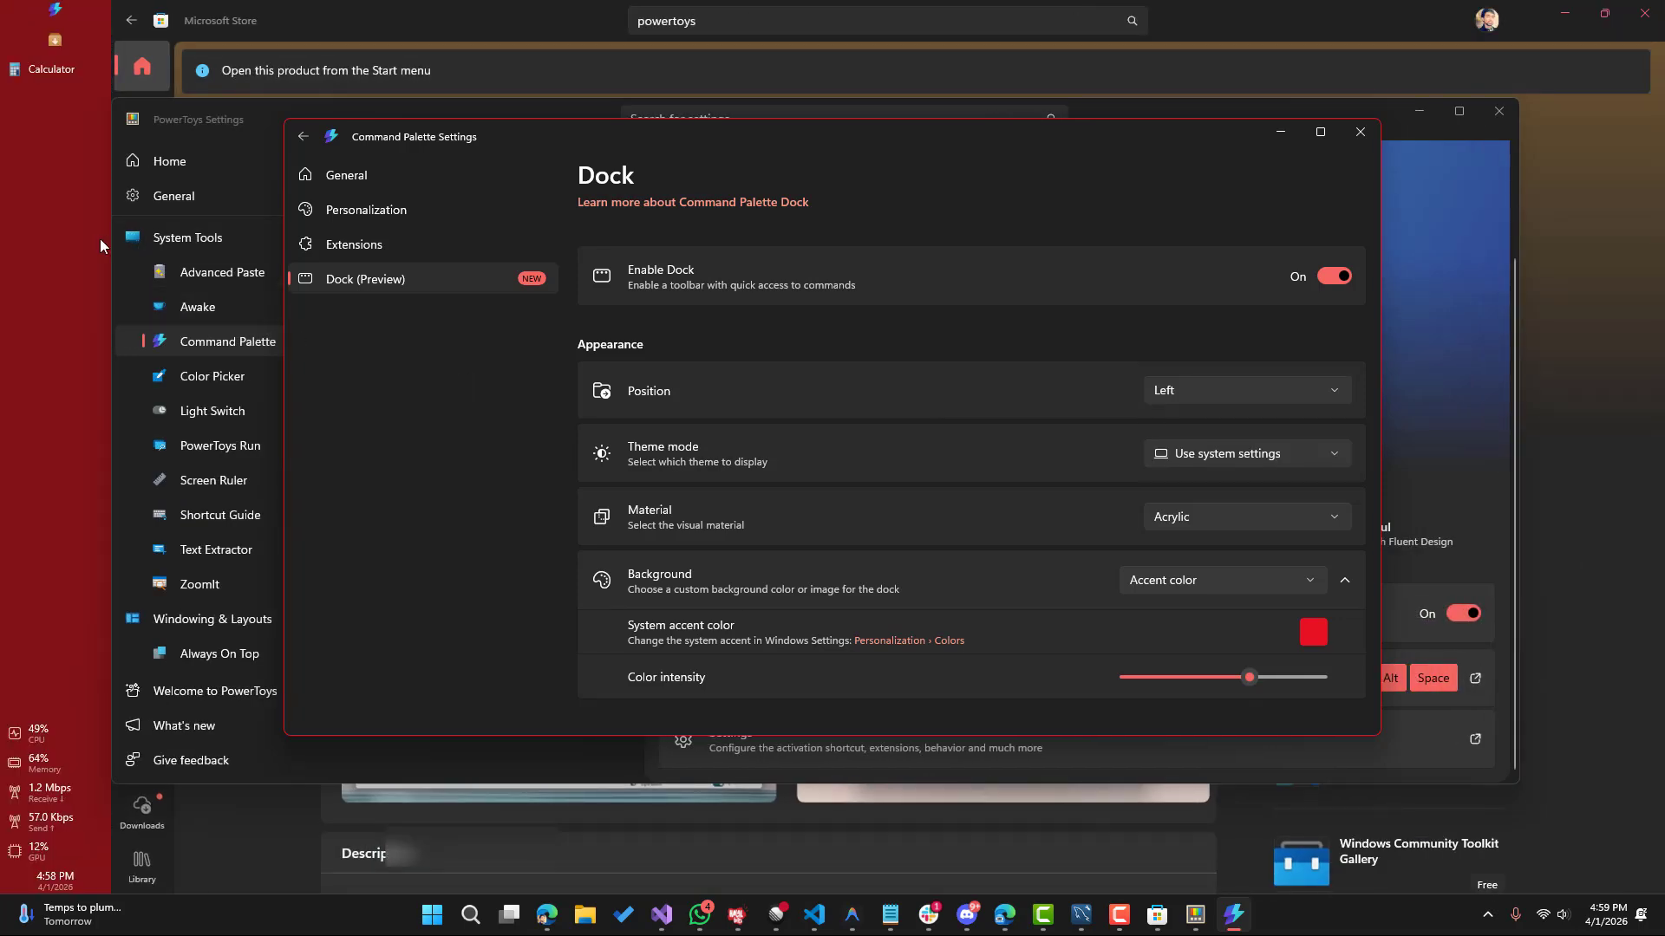
mouse_move(109, 392)
left_mouse_down()
mouse_move(235, 376)
mouse_move(134, 385)
left_mouse_up()
left_click(56, 373)
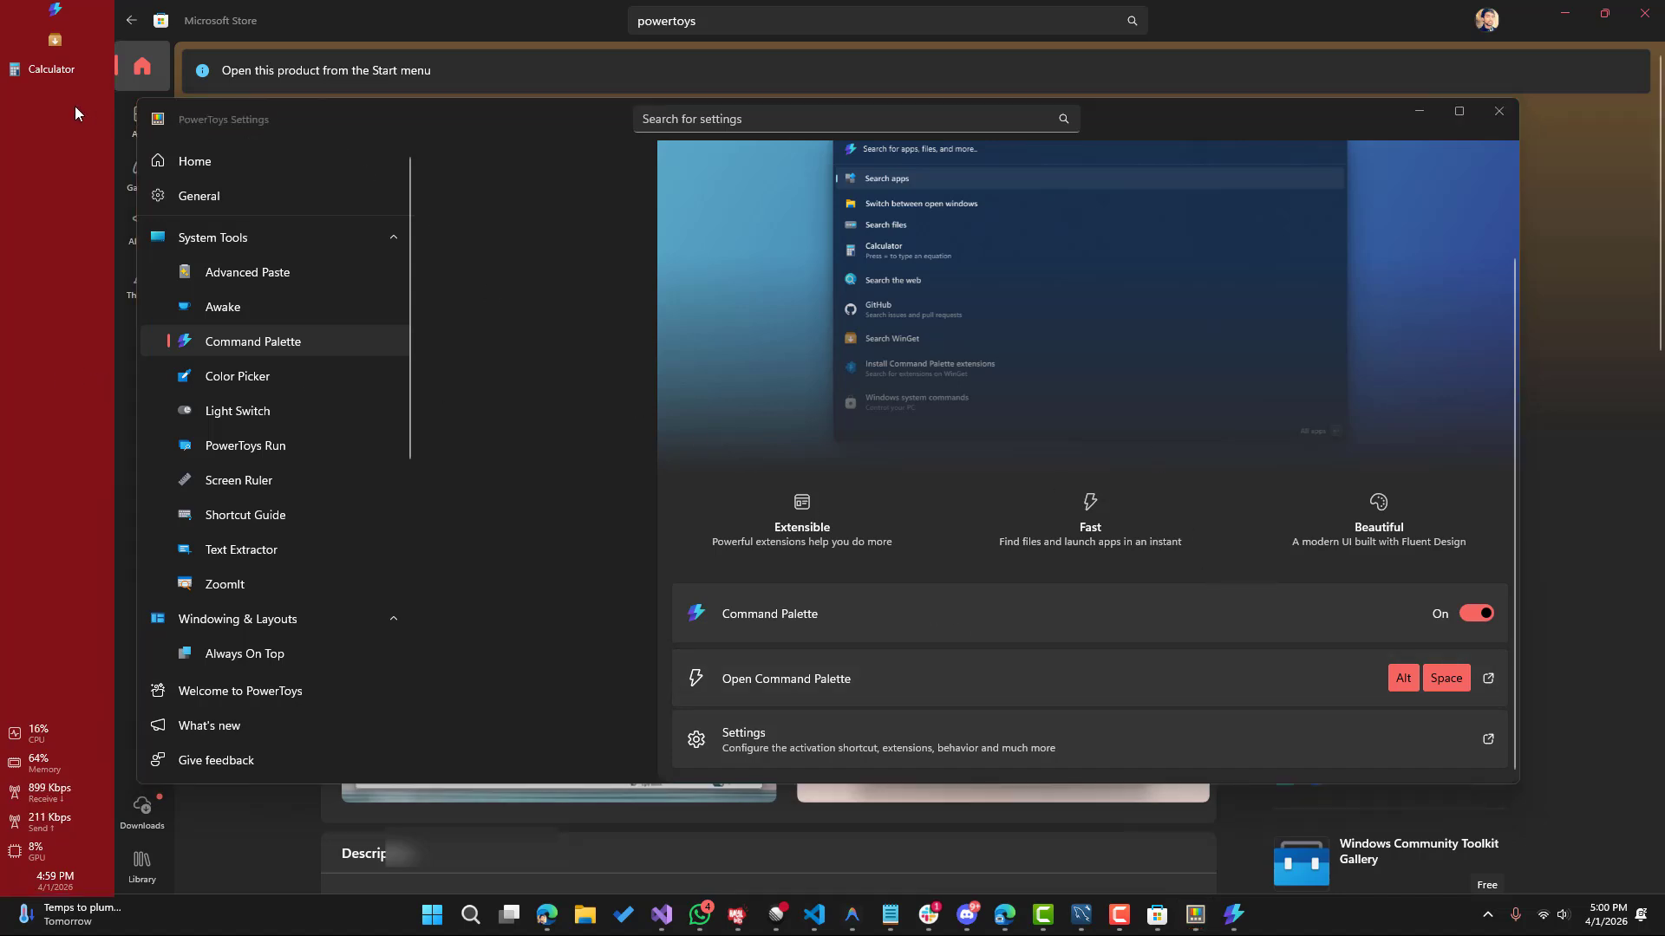
Step: Reopen the Command Palette settings from the dock and set the dock's position to Top
left_click(61, 15)
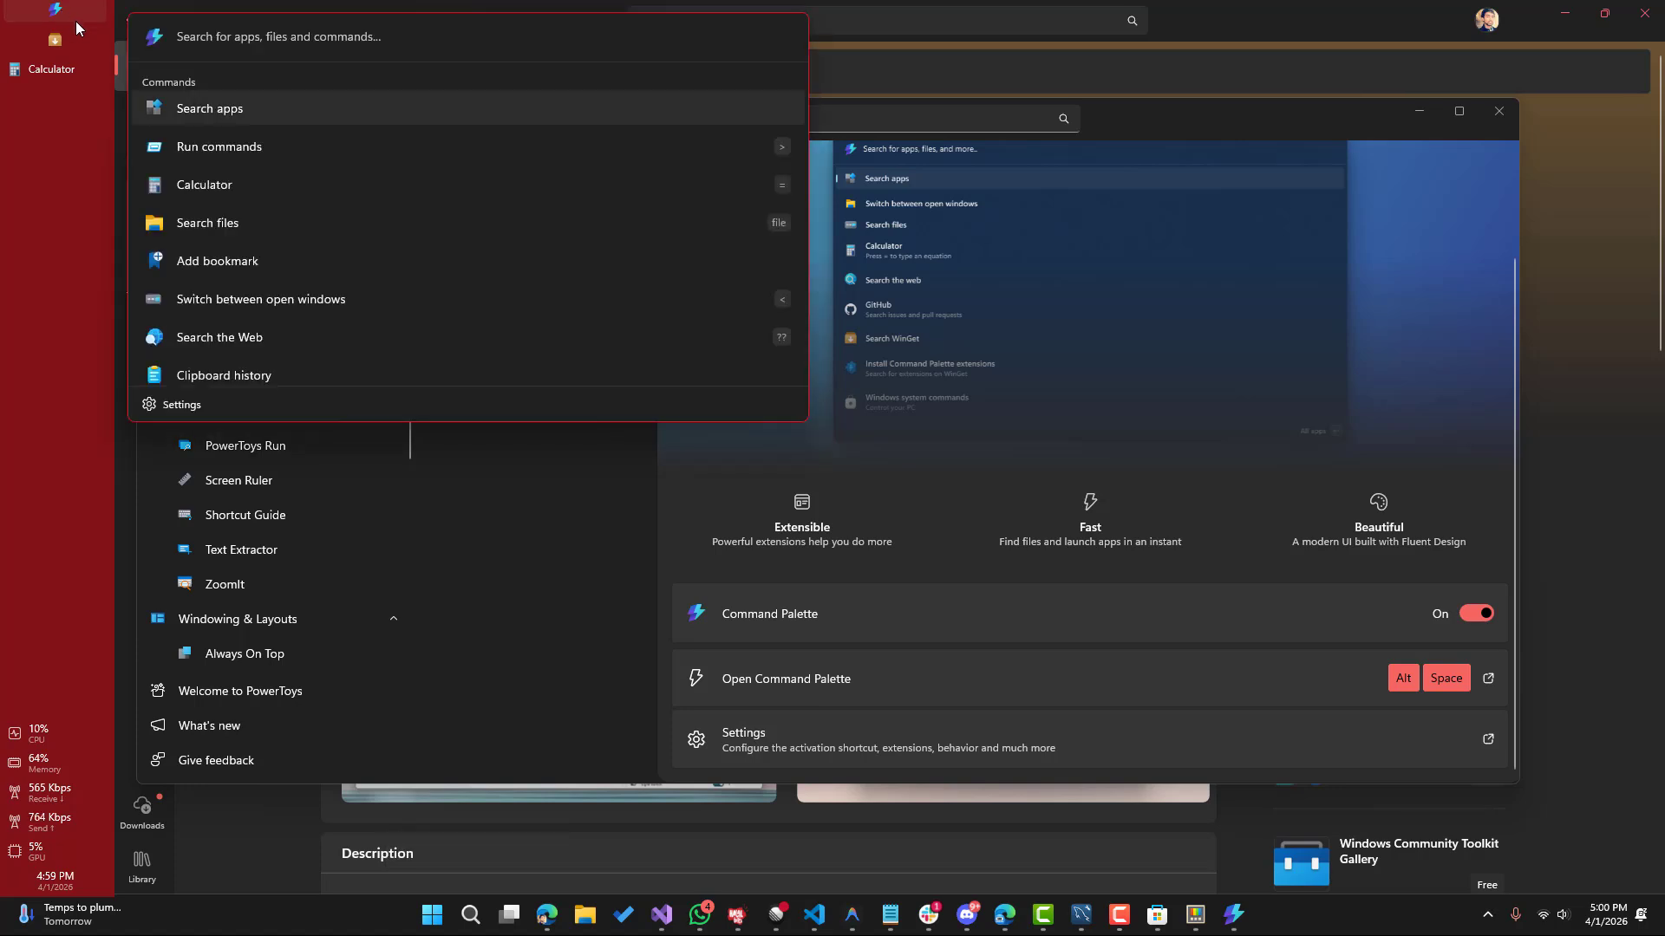
left_click(197, 404)
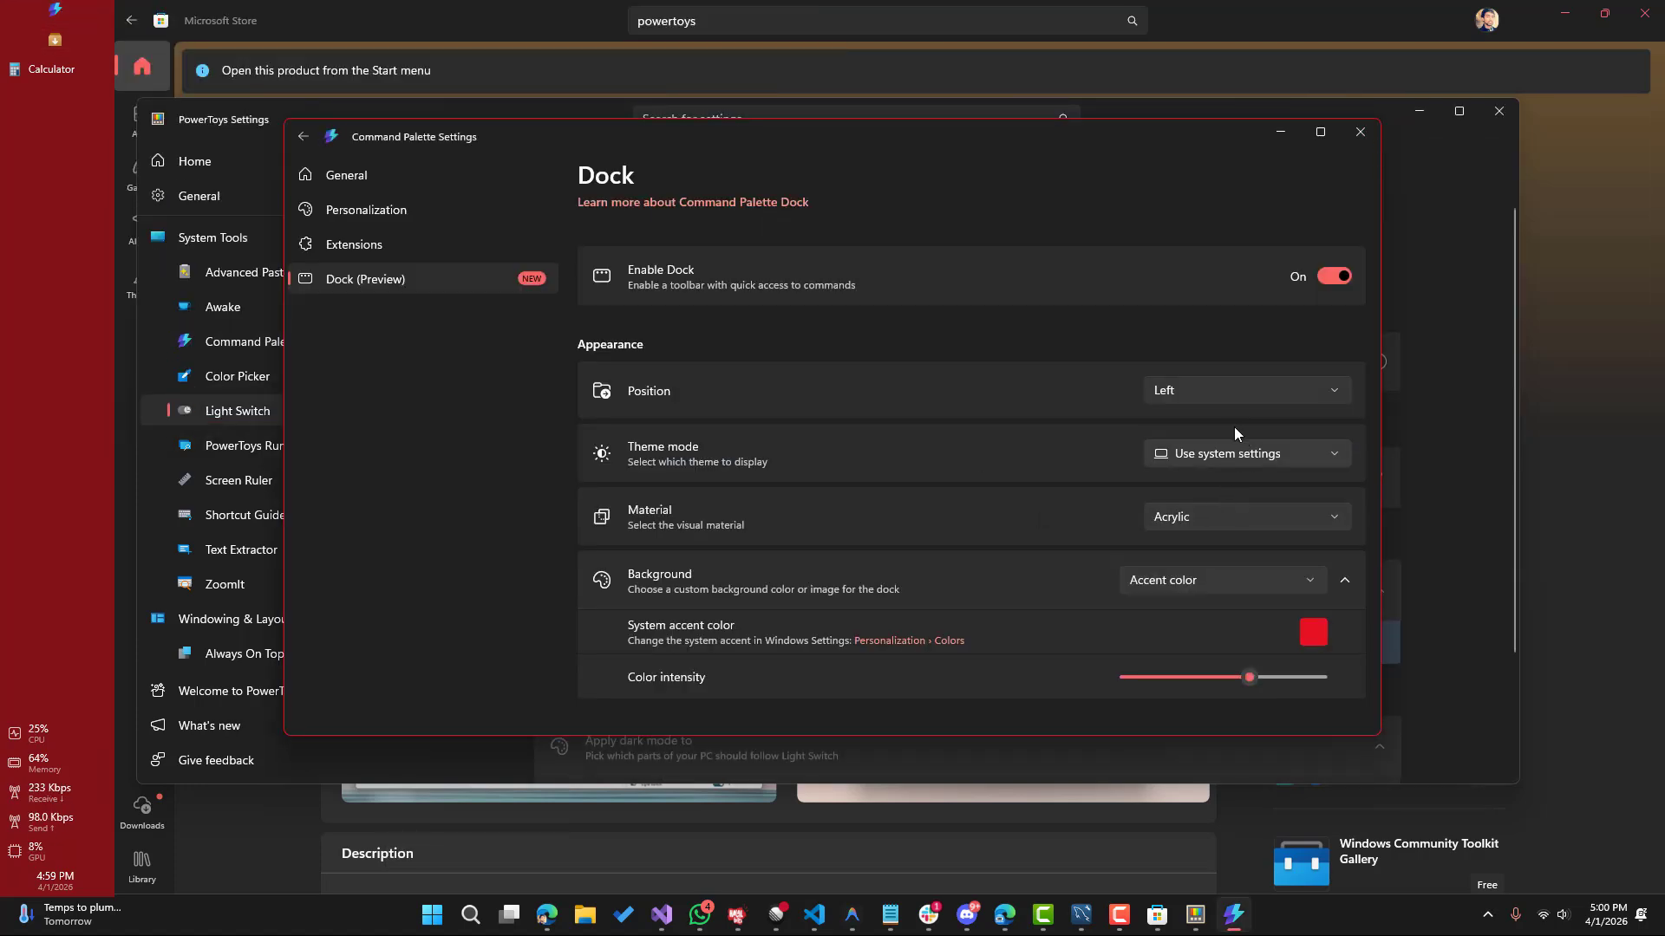
left_click(1196, 390)
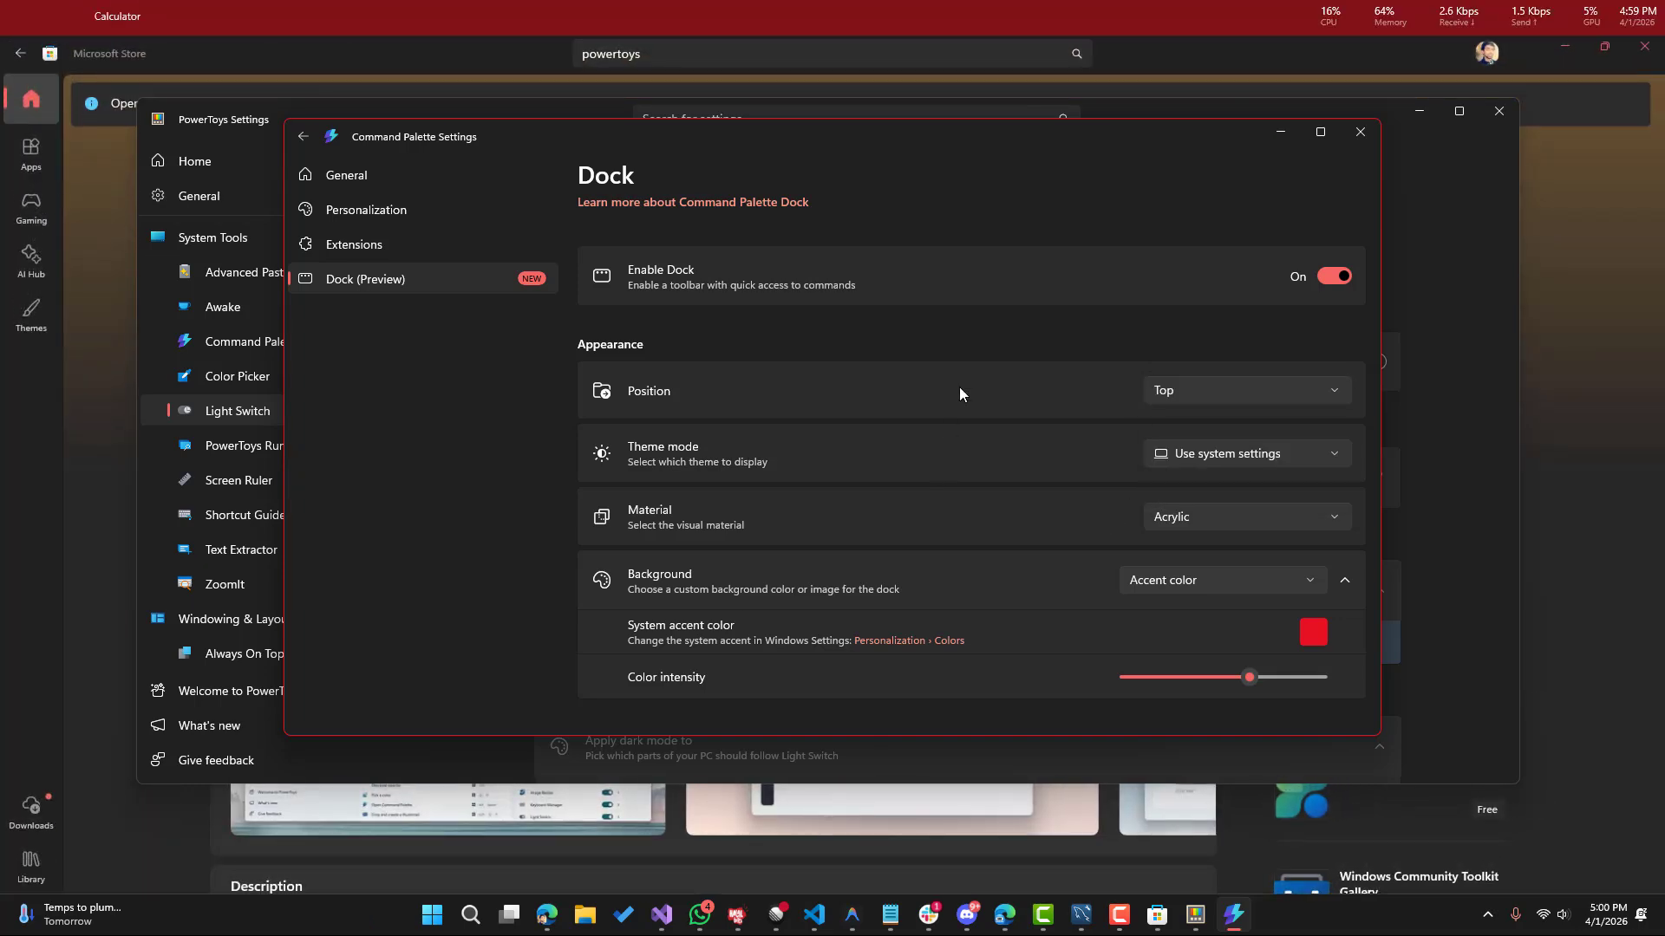
Step: Try the Transparent material for the dock, then set it back to Acrylic
left_click(1184, 519)
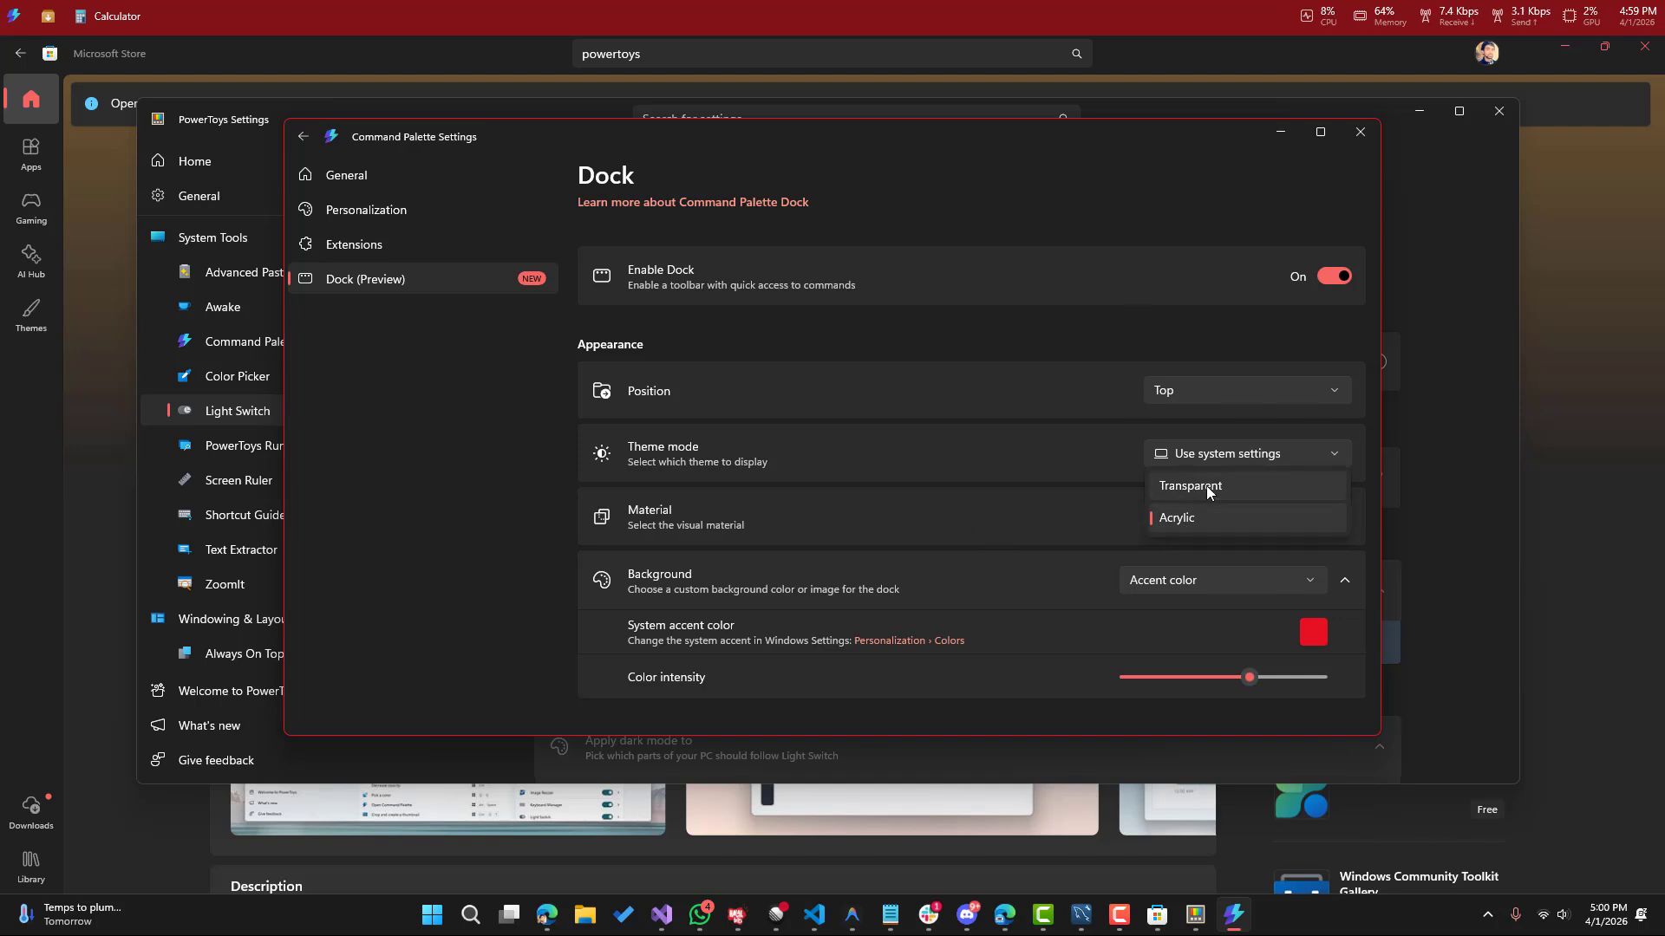
left_click(1210, 493)
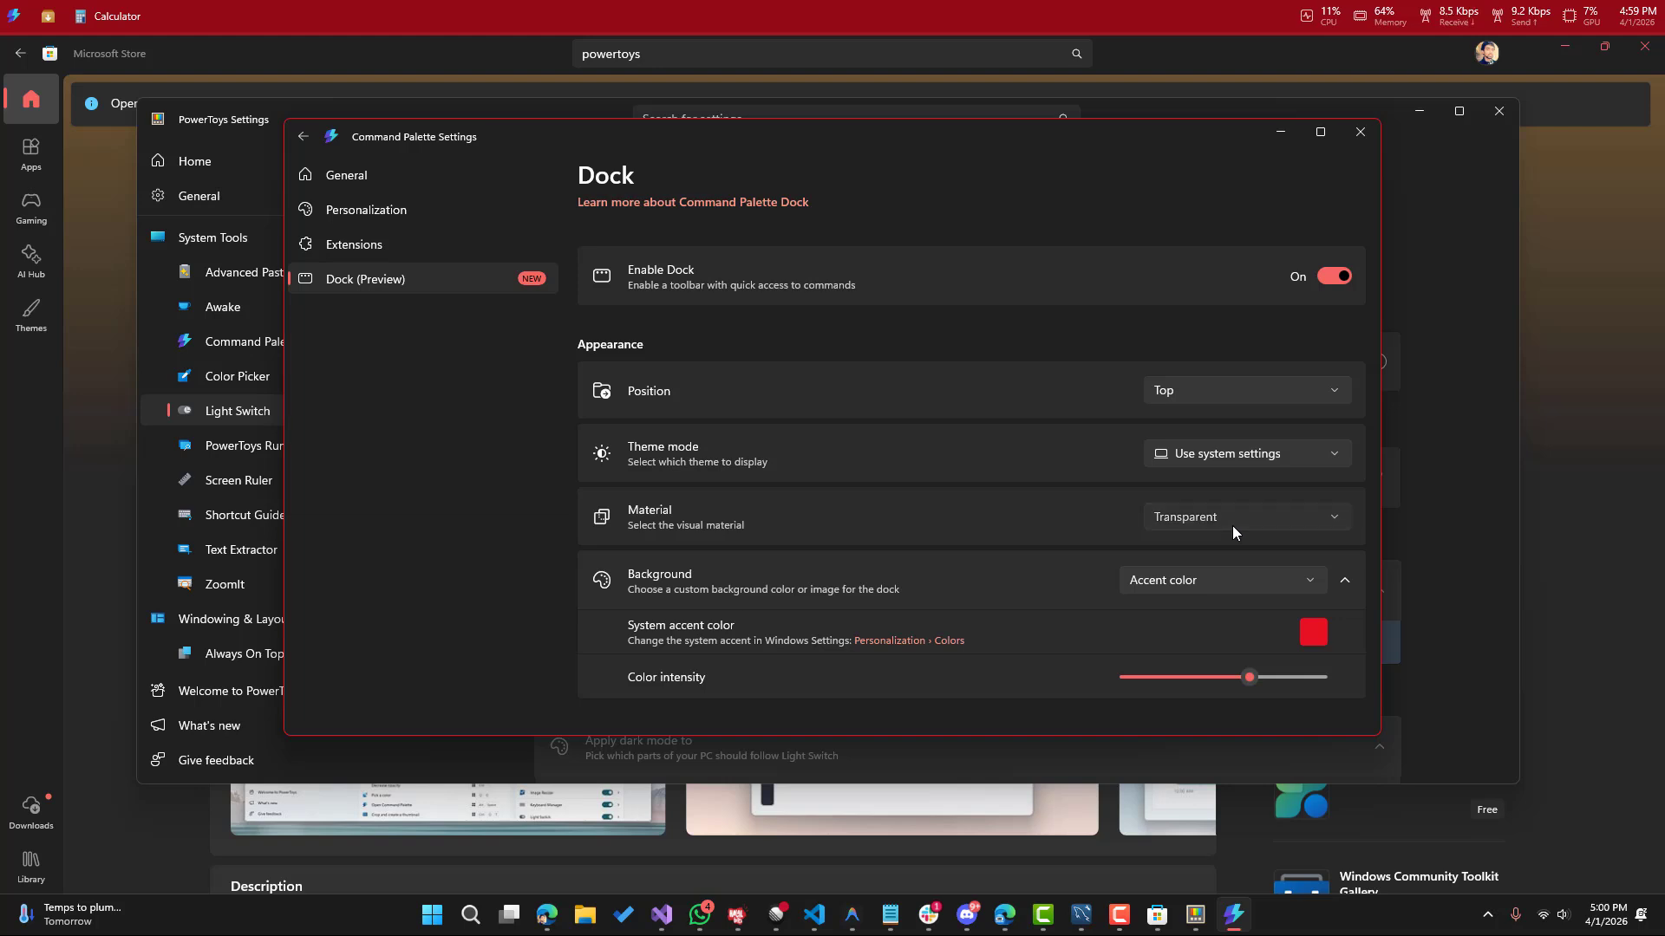
left_click(1233, 527)
left_click(1193, 549)
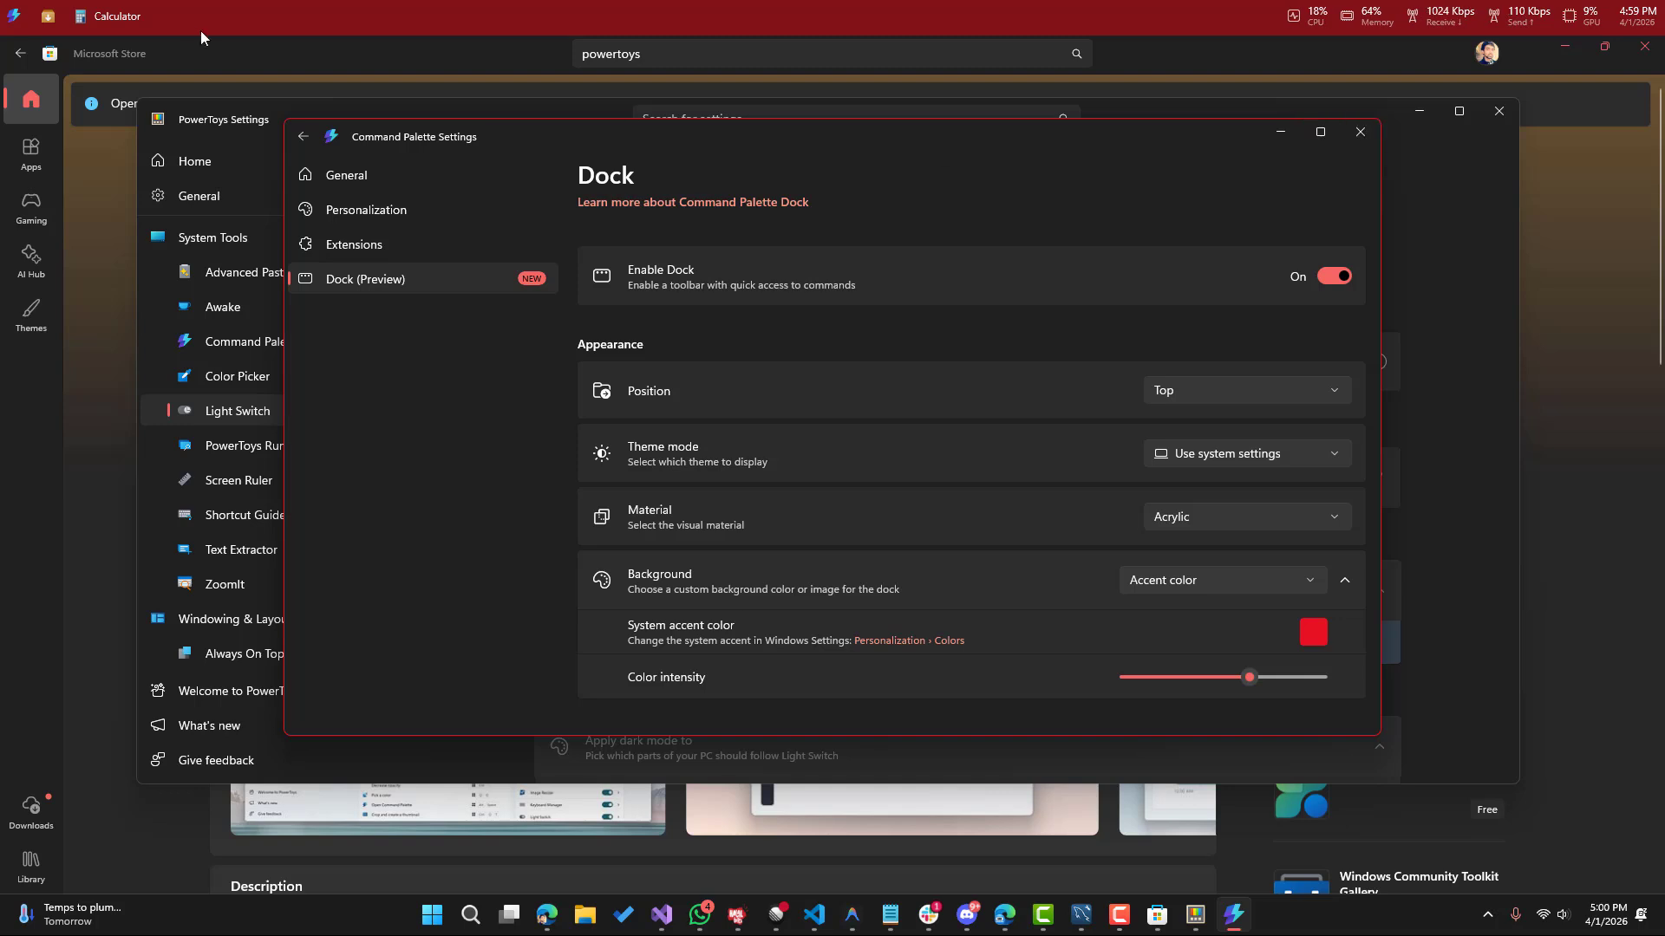
Step: Edit the dock to move the Calculator item into its center section, and save the layout
left_click(220, 9)
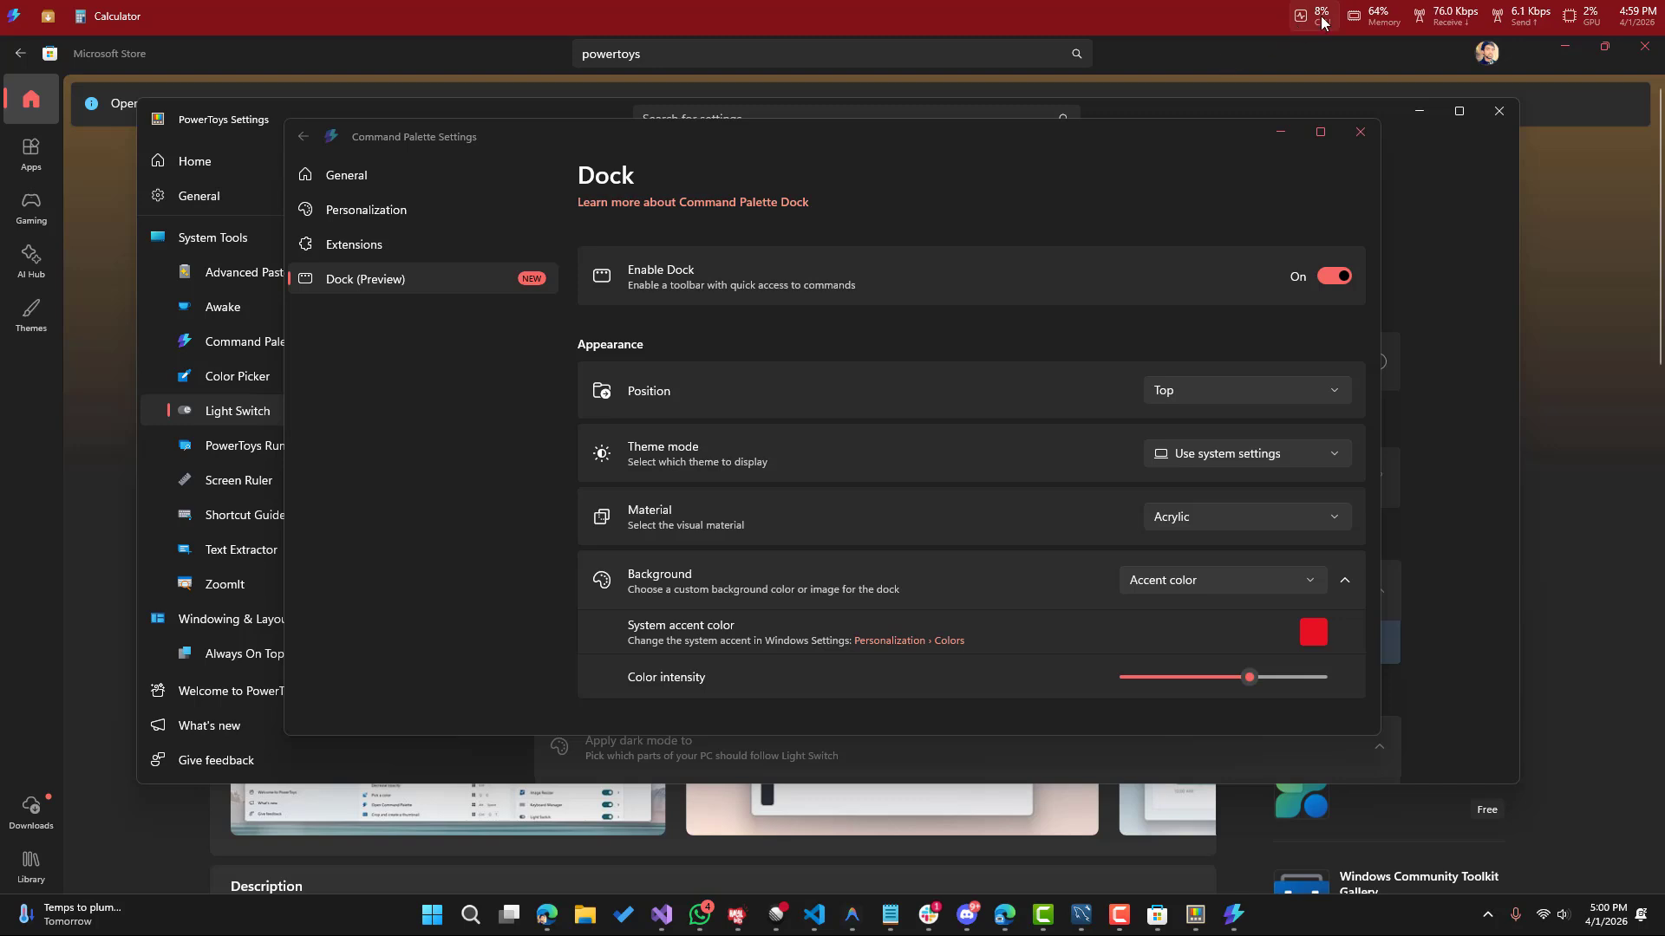
right_click(825, 21)
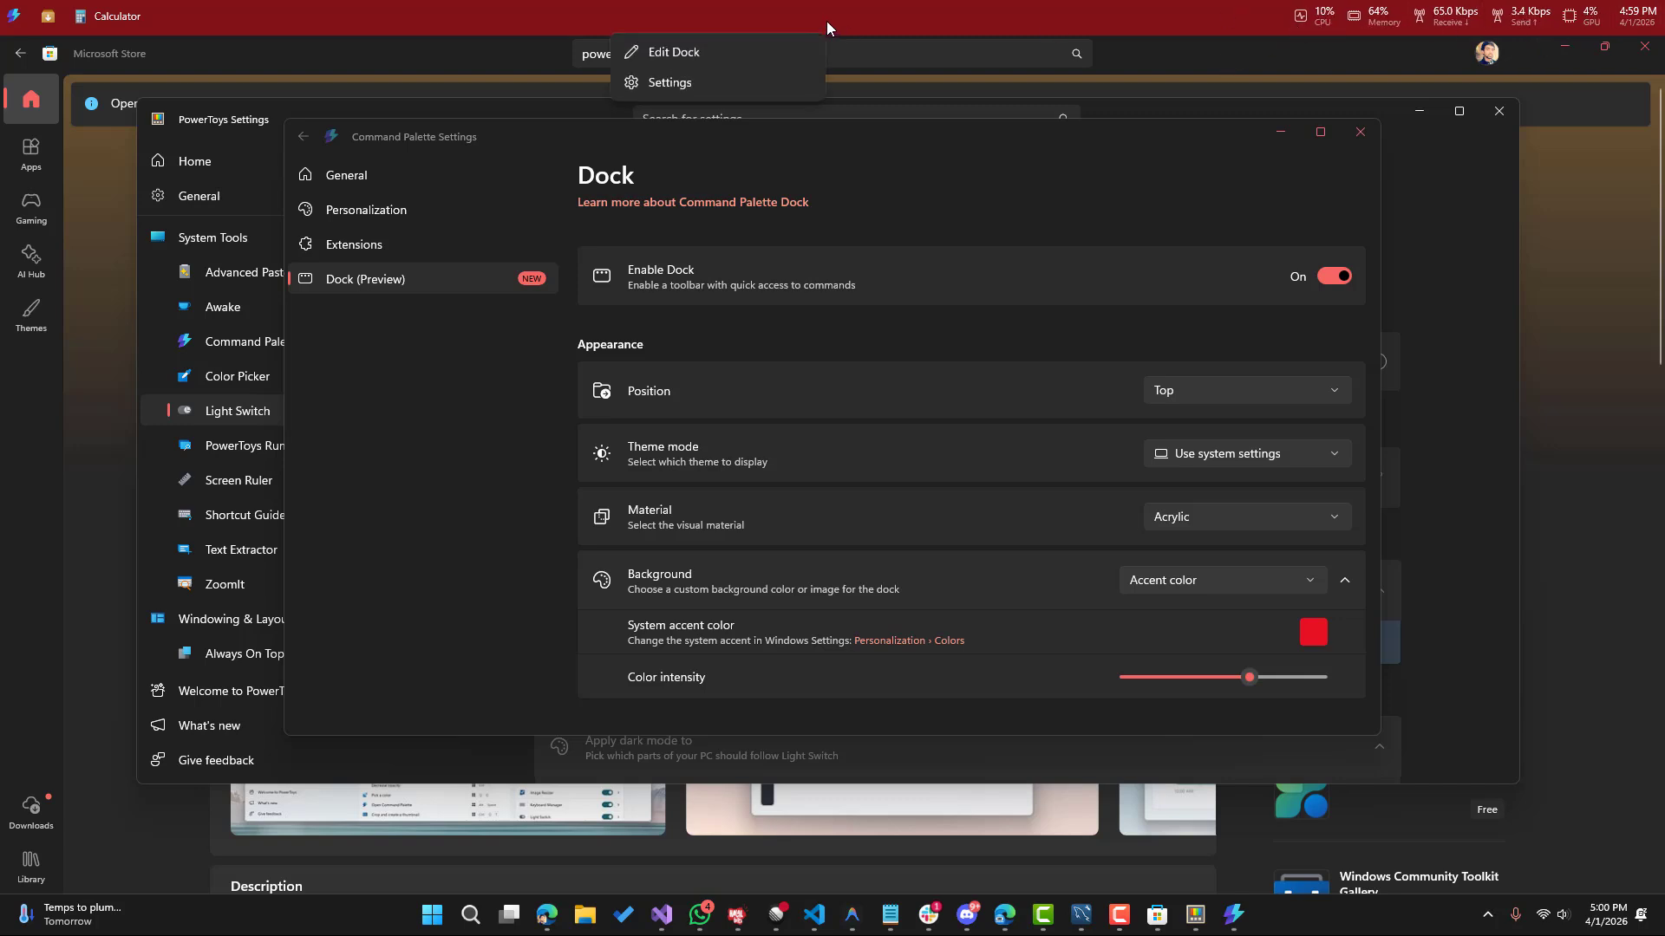
left_click(787, 46)
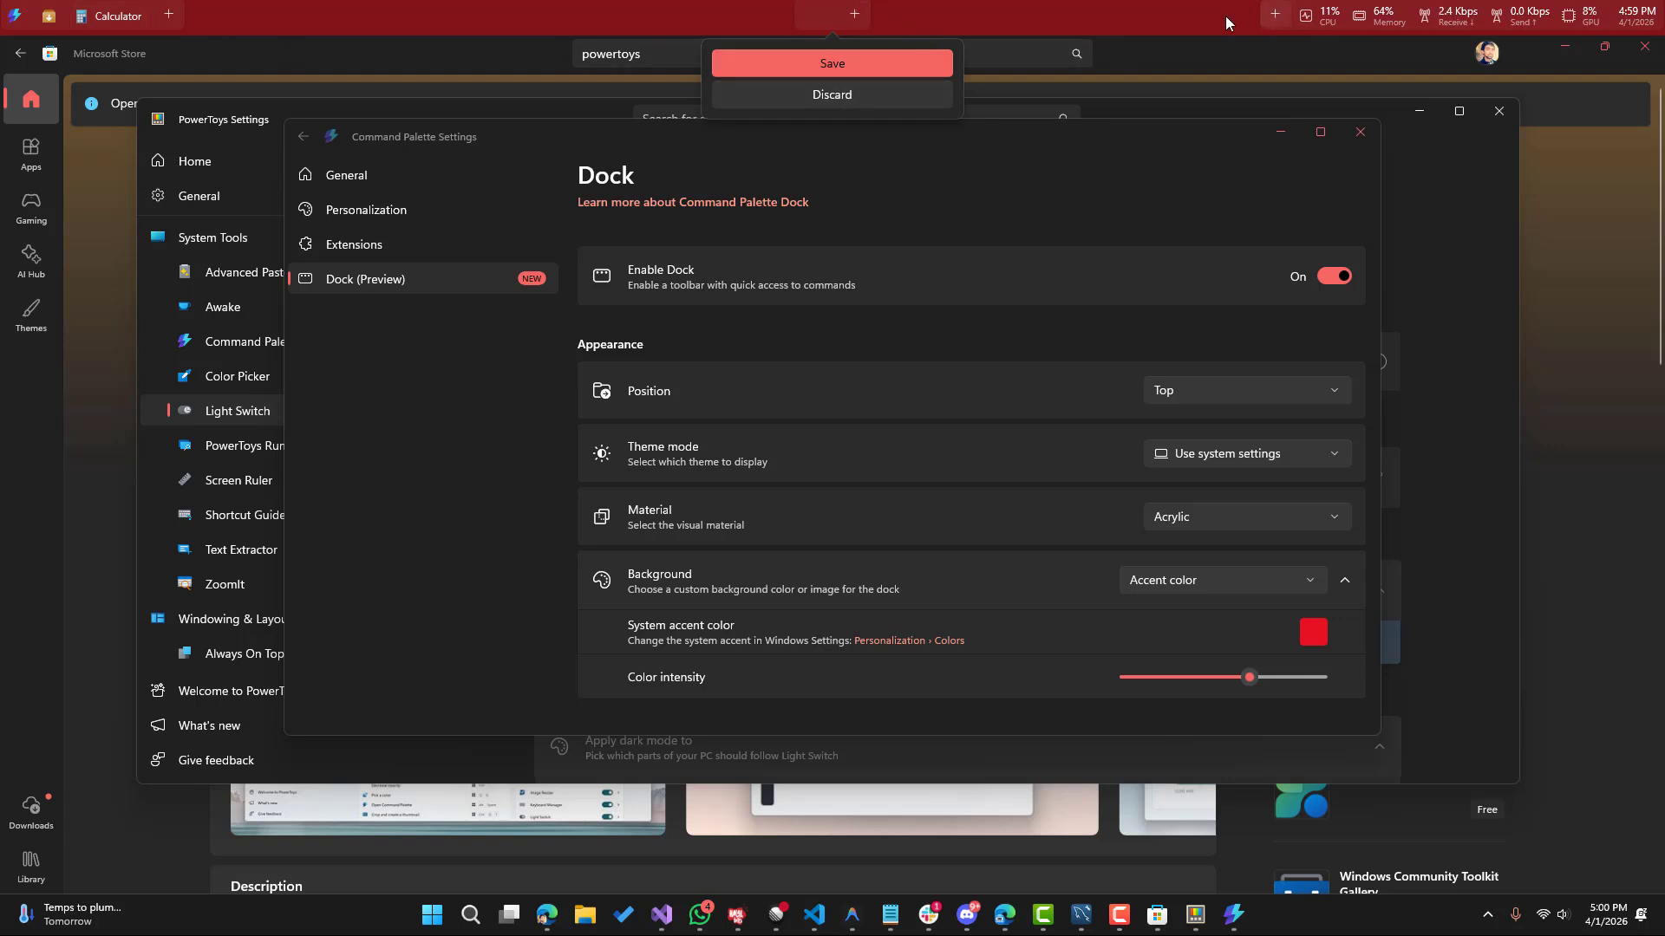
left_click_drag(103, 18, 828, 19)
left_click(844, 57)
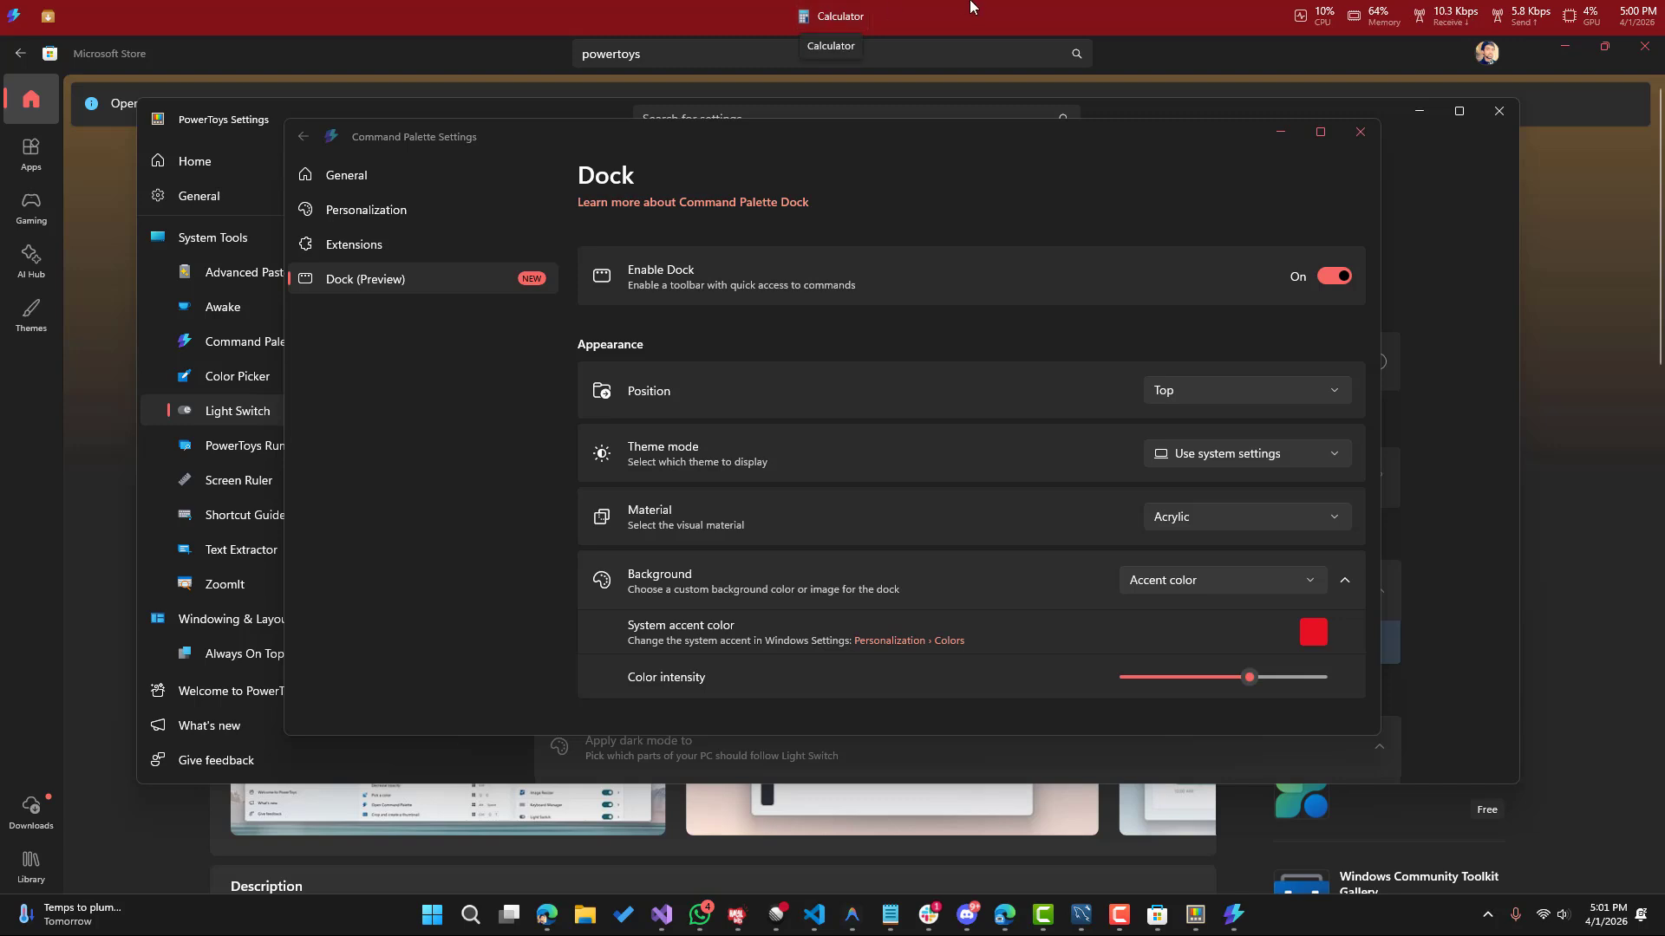
Step: Edit the dock to move the Calculator item in front of the CPU monitor, and save the layout
right_click(939, 10)
left_click(907, 54)
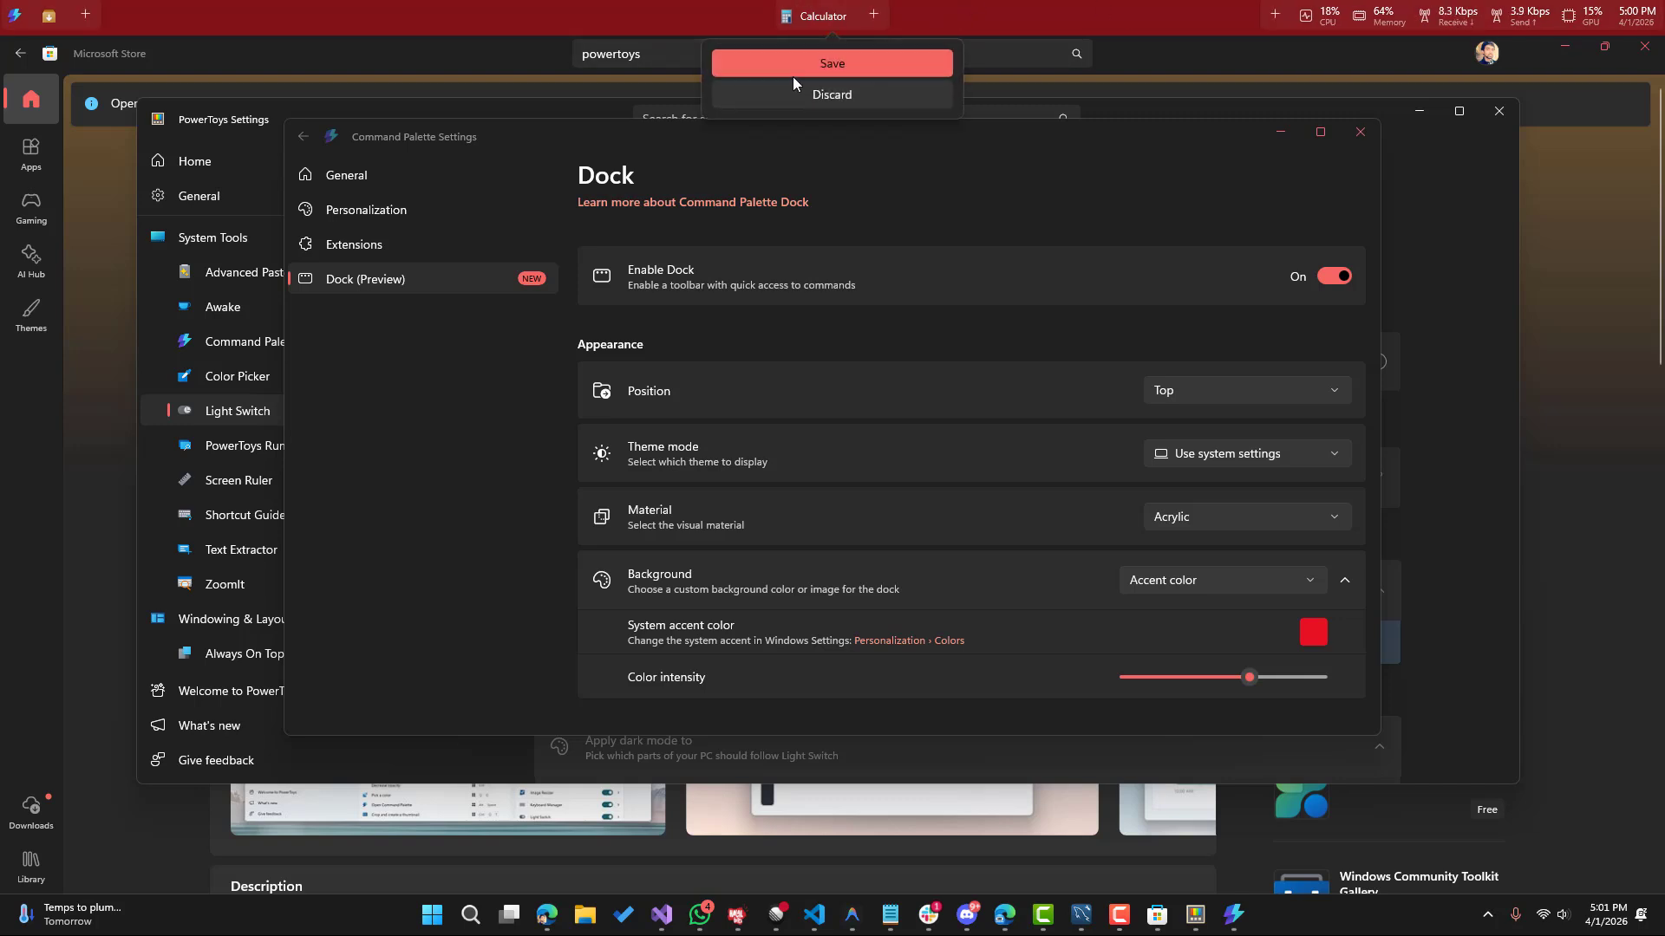
left_click_drag(823, 16, 1302, 23)
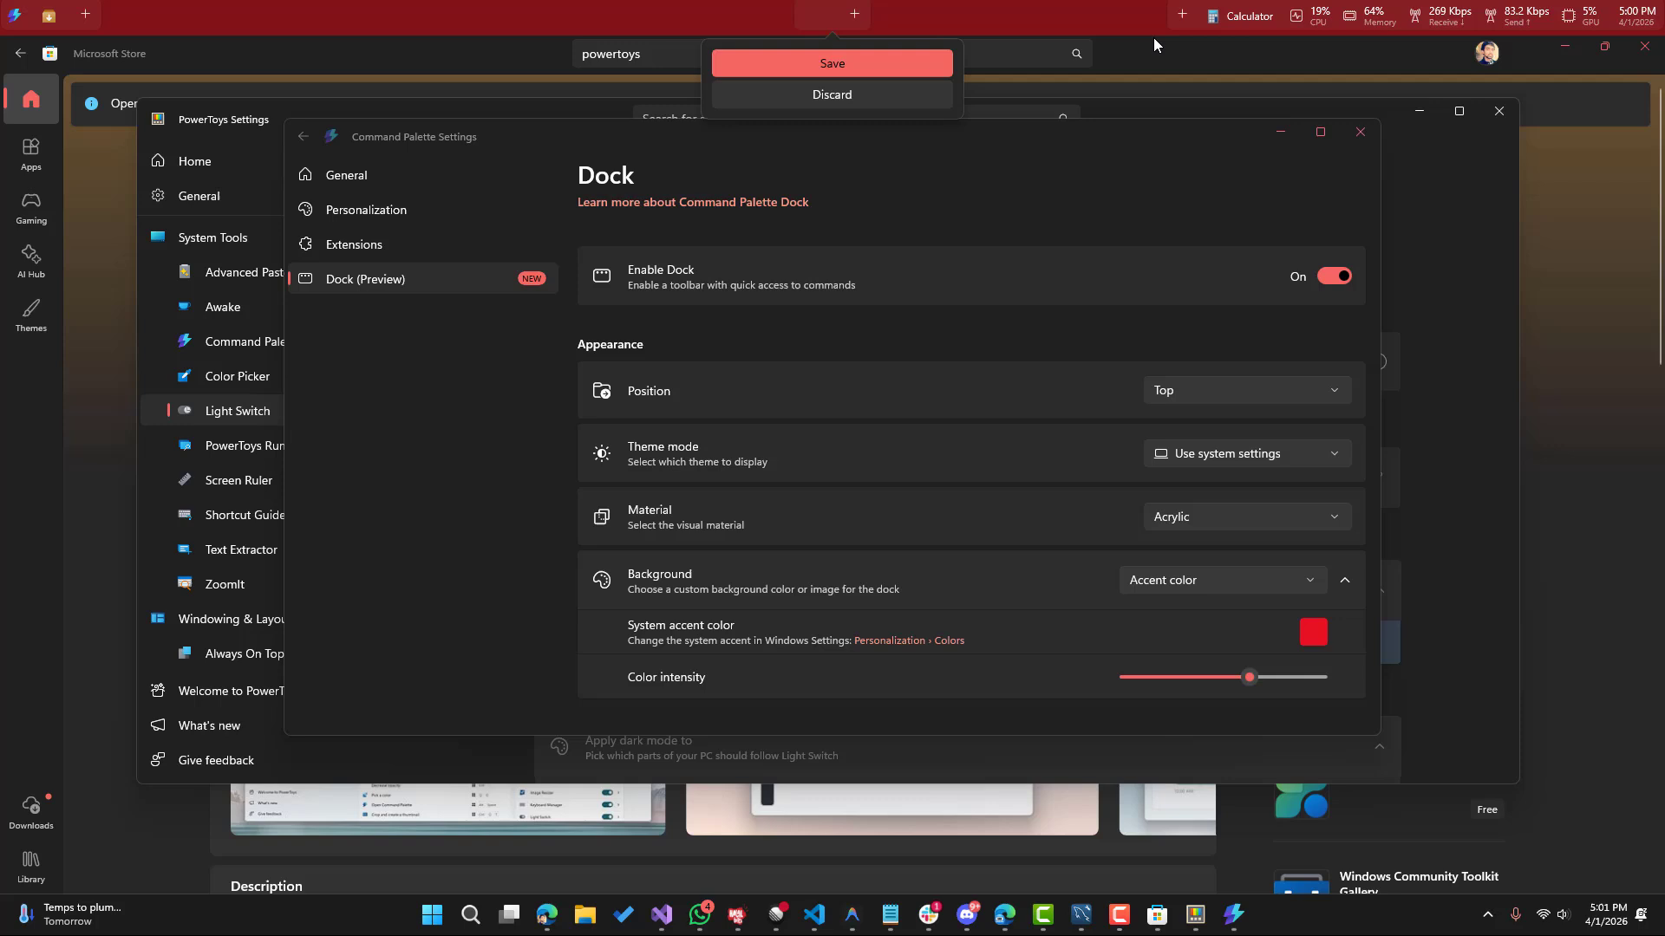
left_click(824, 65)
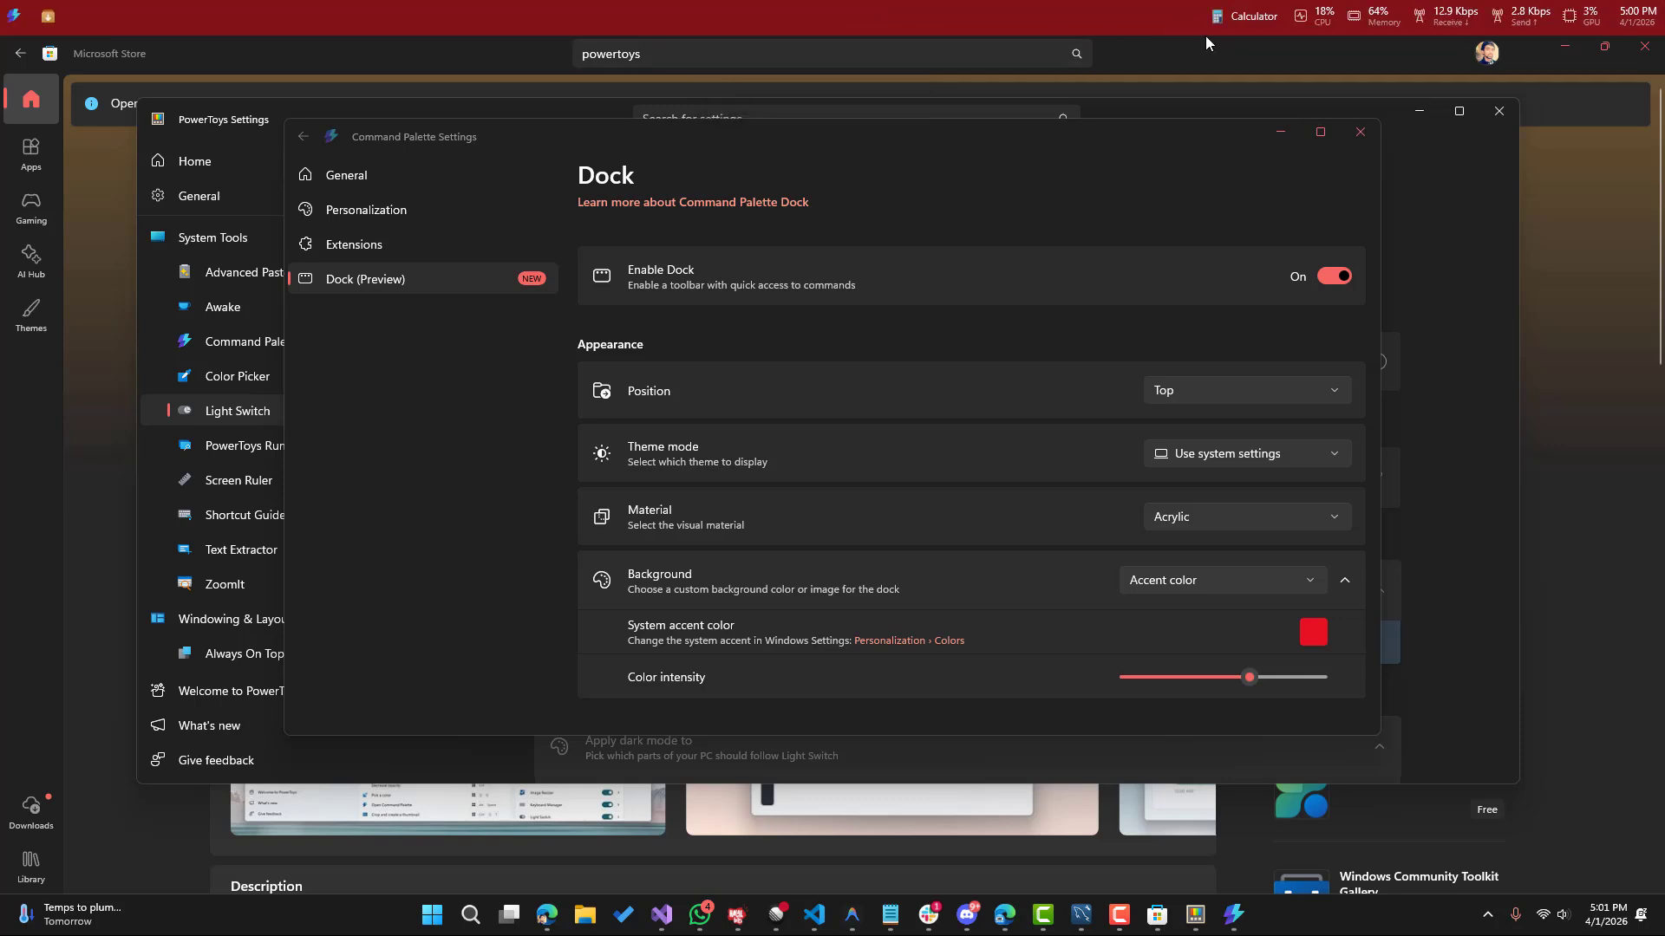
Step: Pin the Open Windows Terminal profiles command to the dock from the Command Palette, and briefly try the pinned item
left_click(31, 18)
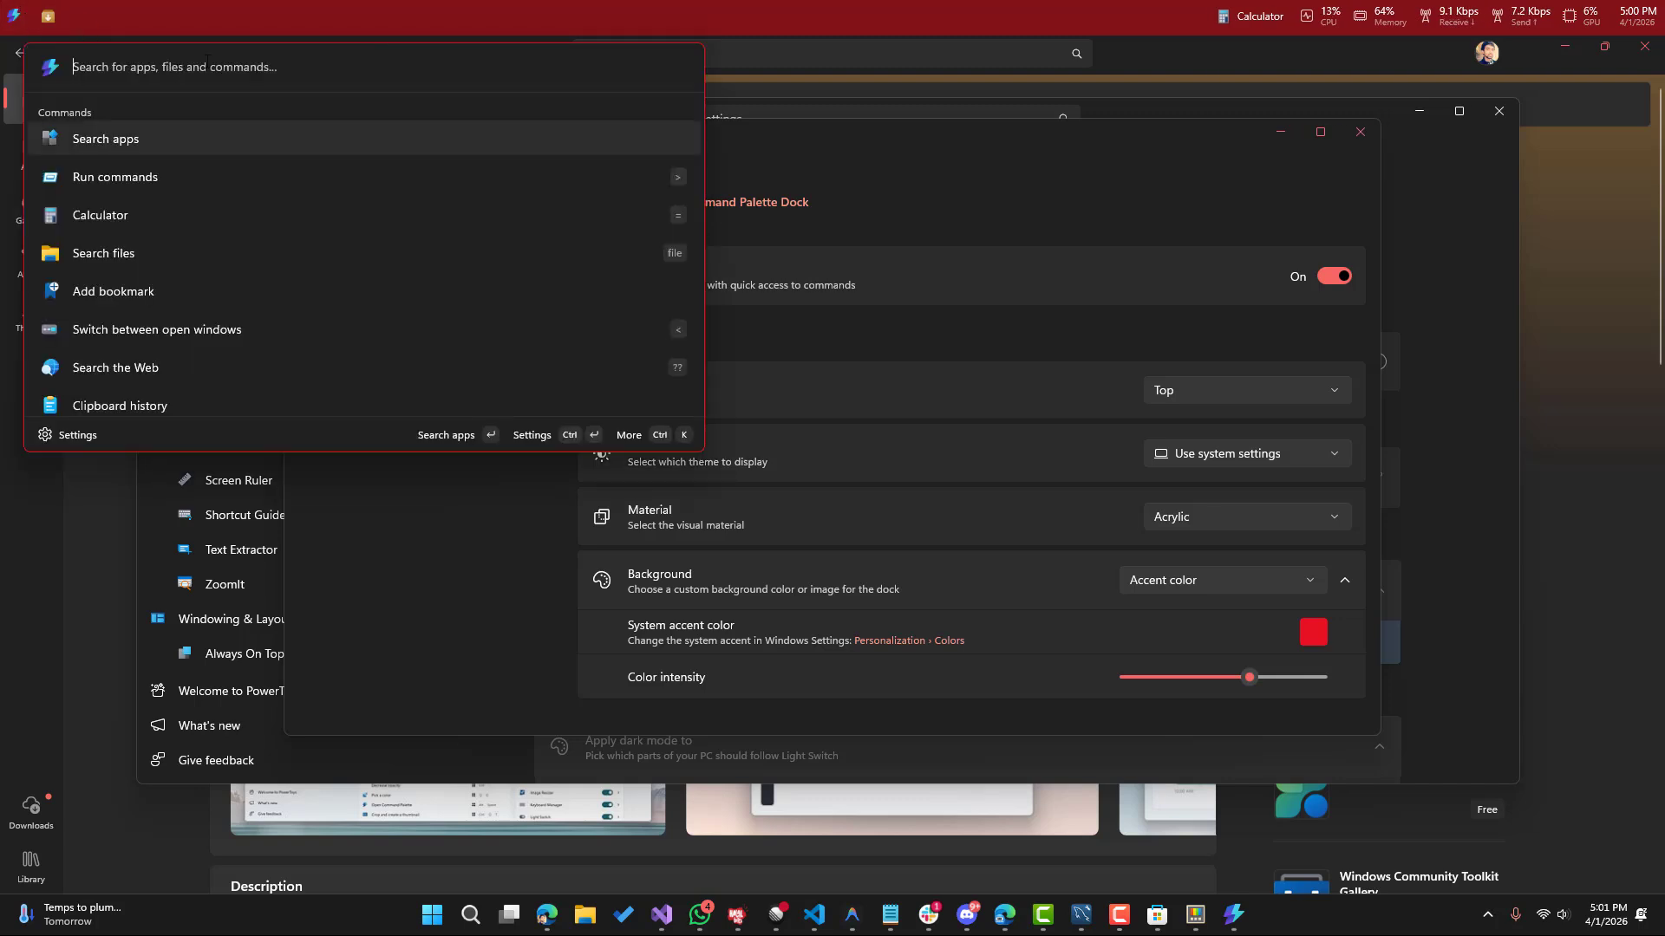
scroll(231, 251, "down", 1)
scroll(230, 251, "down", 6)
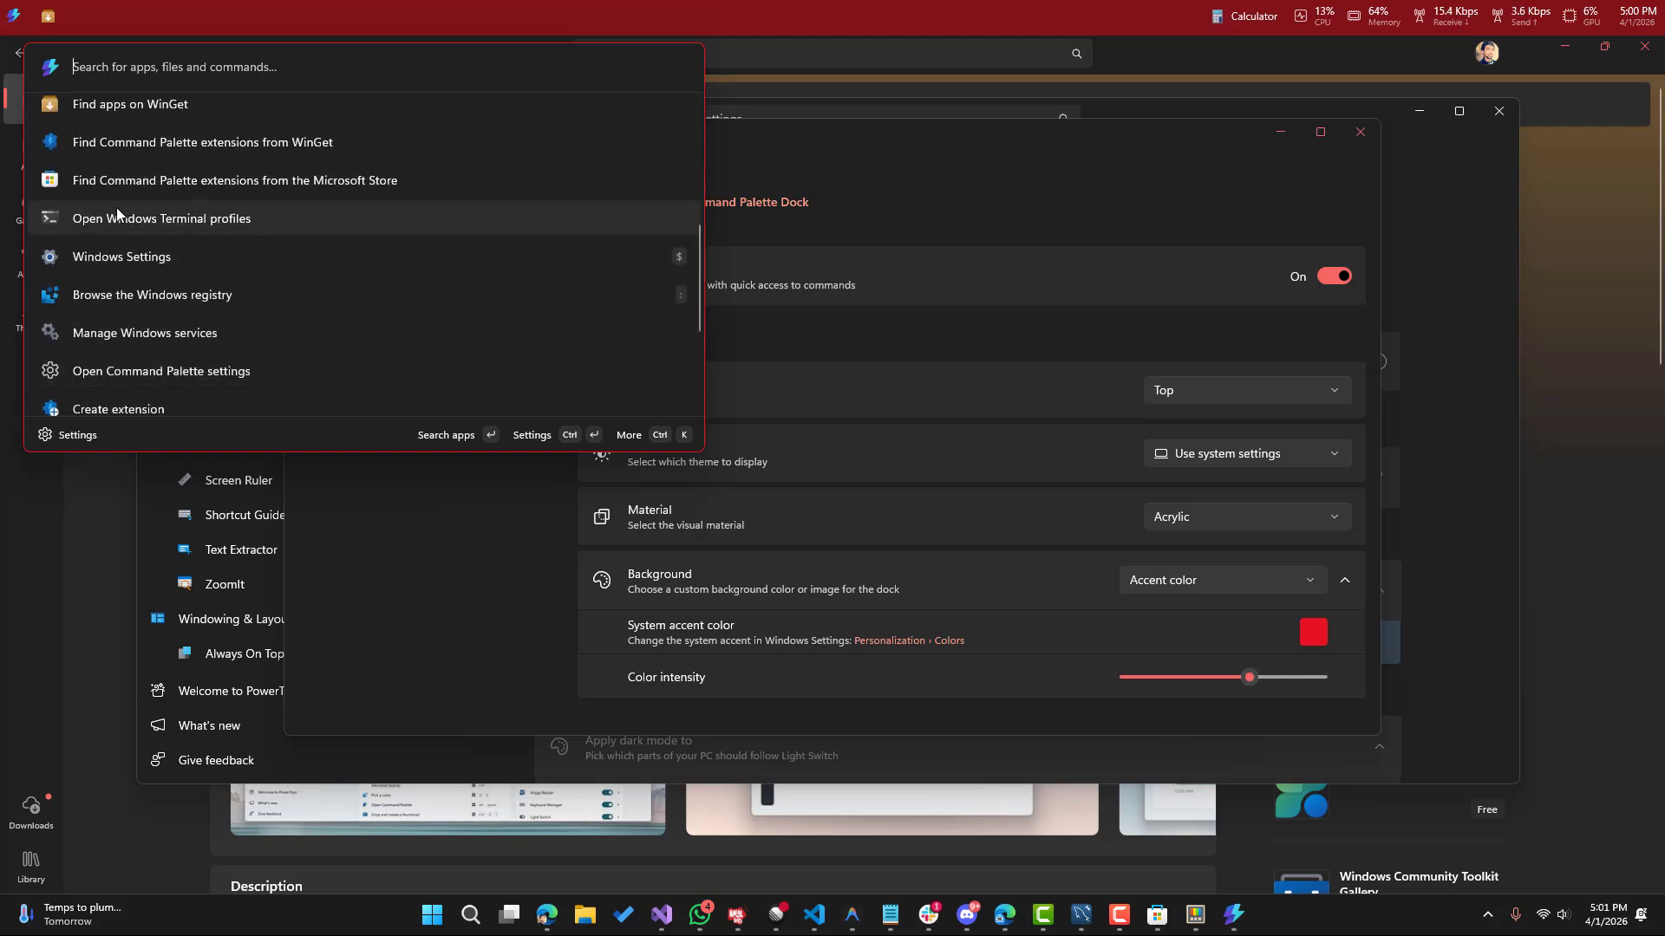
right_click(108, 221)
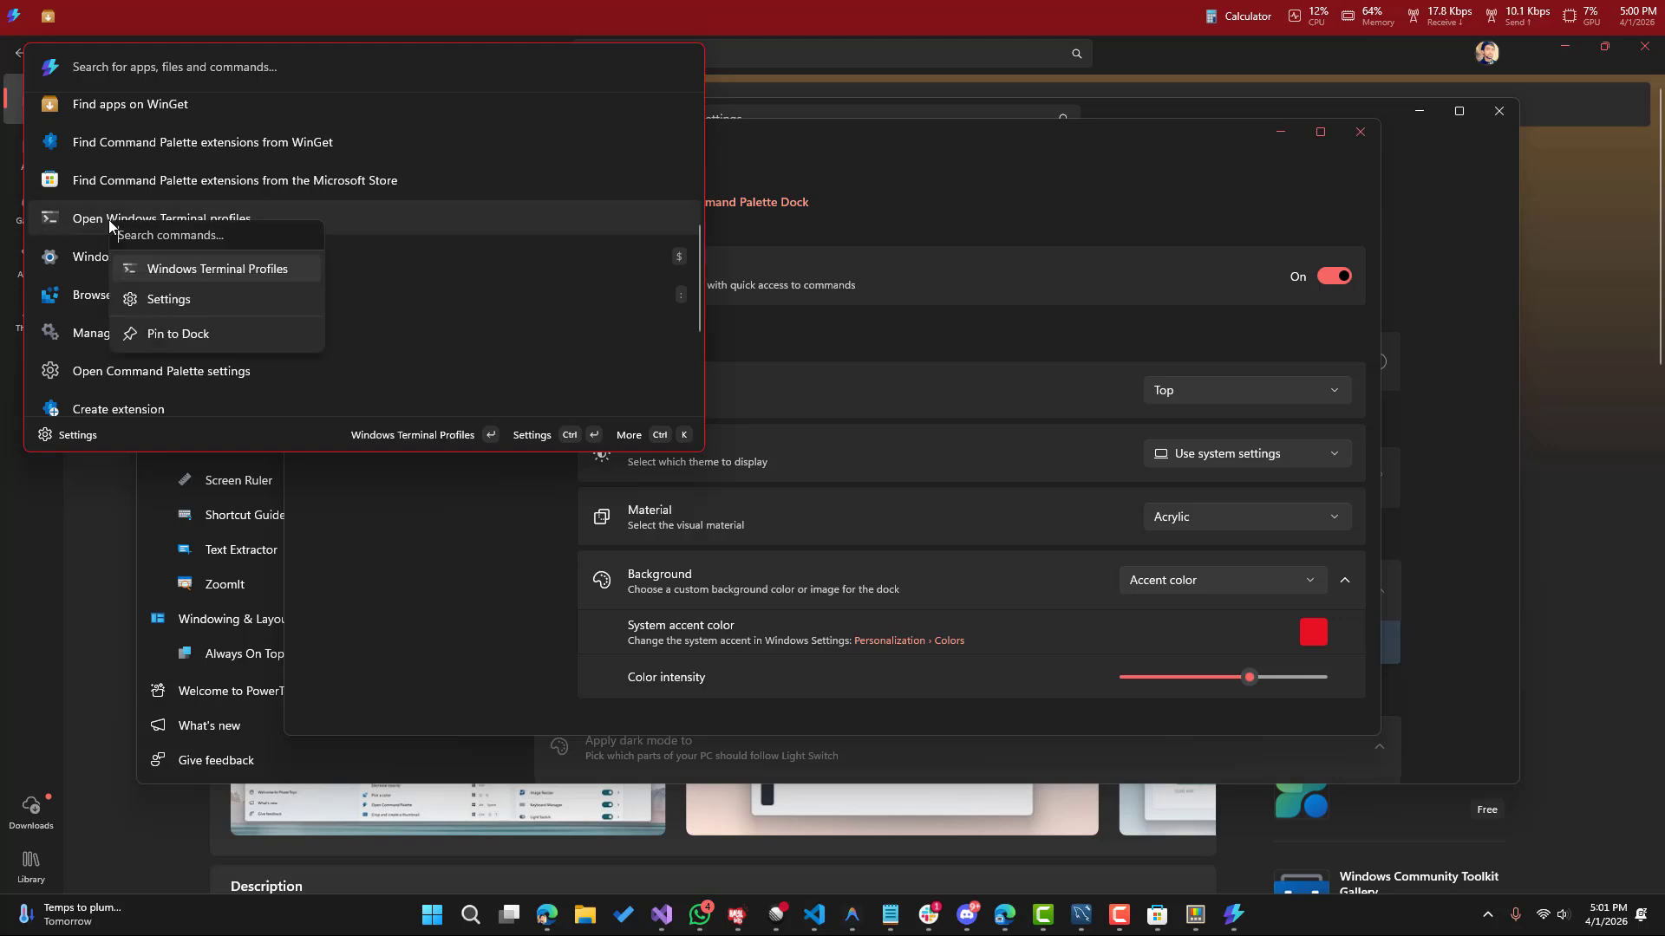
left_click(159, 333)
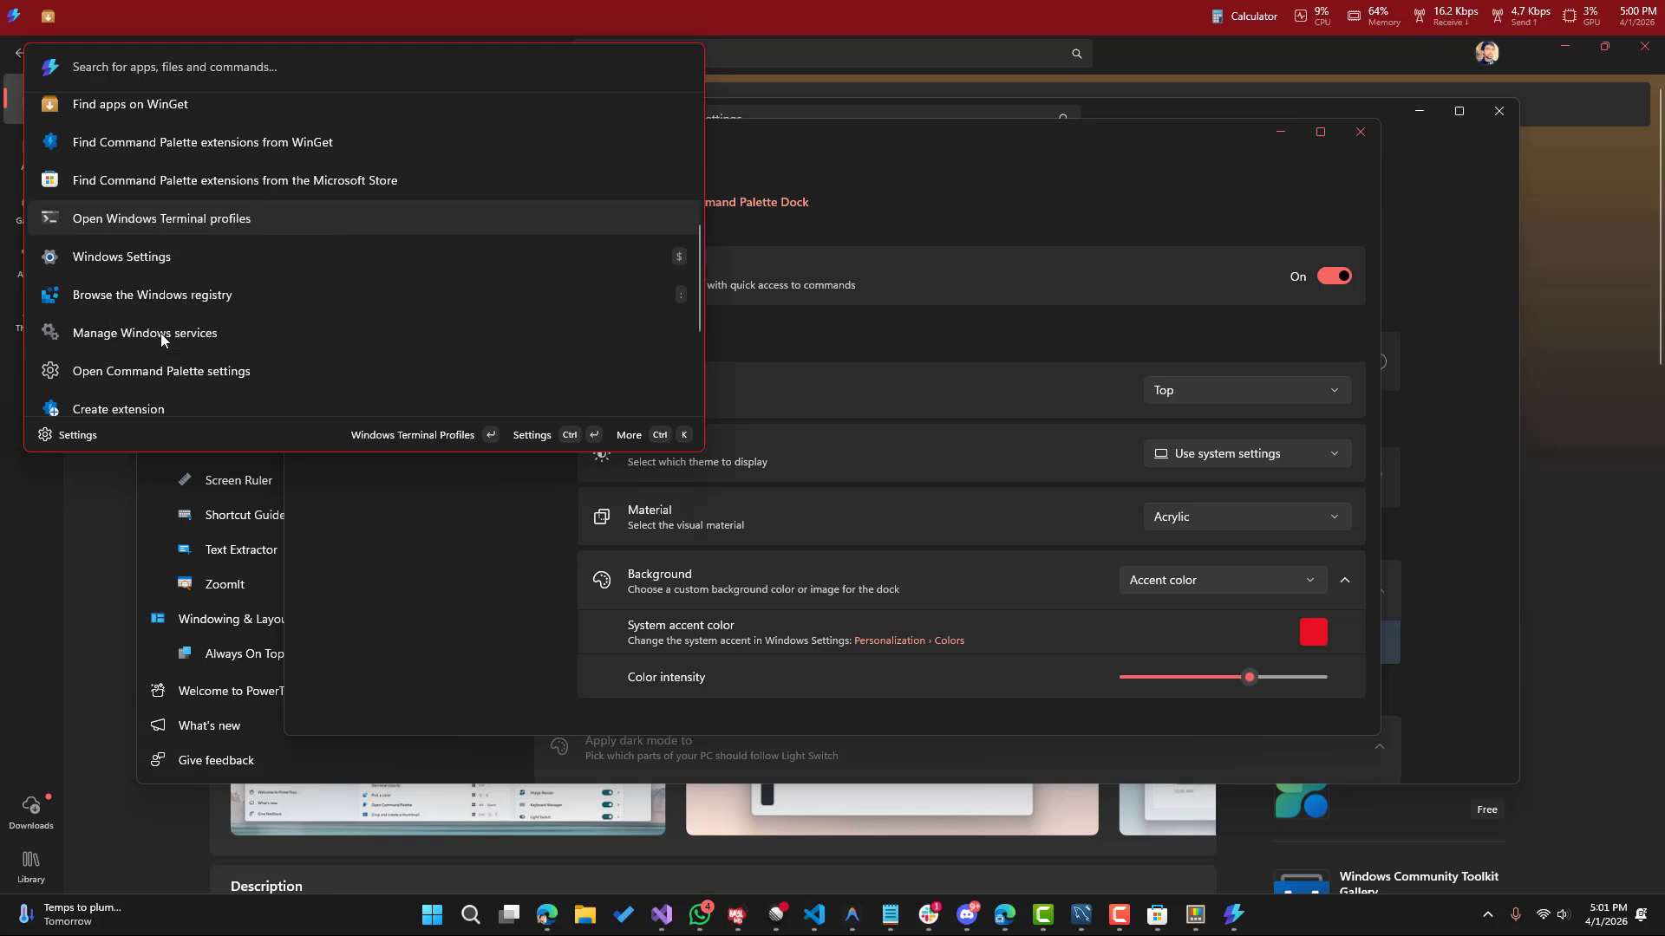
left_click(408, 11)
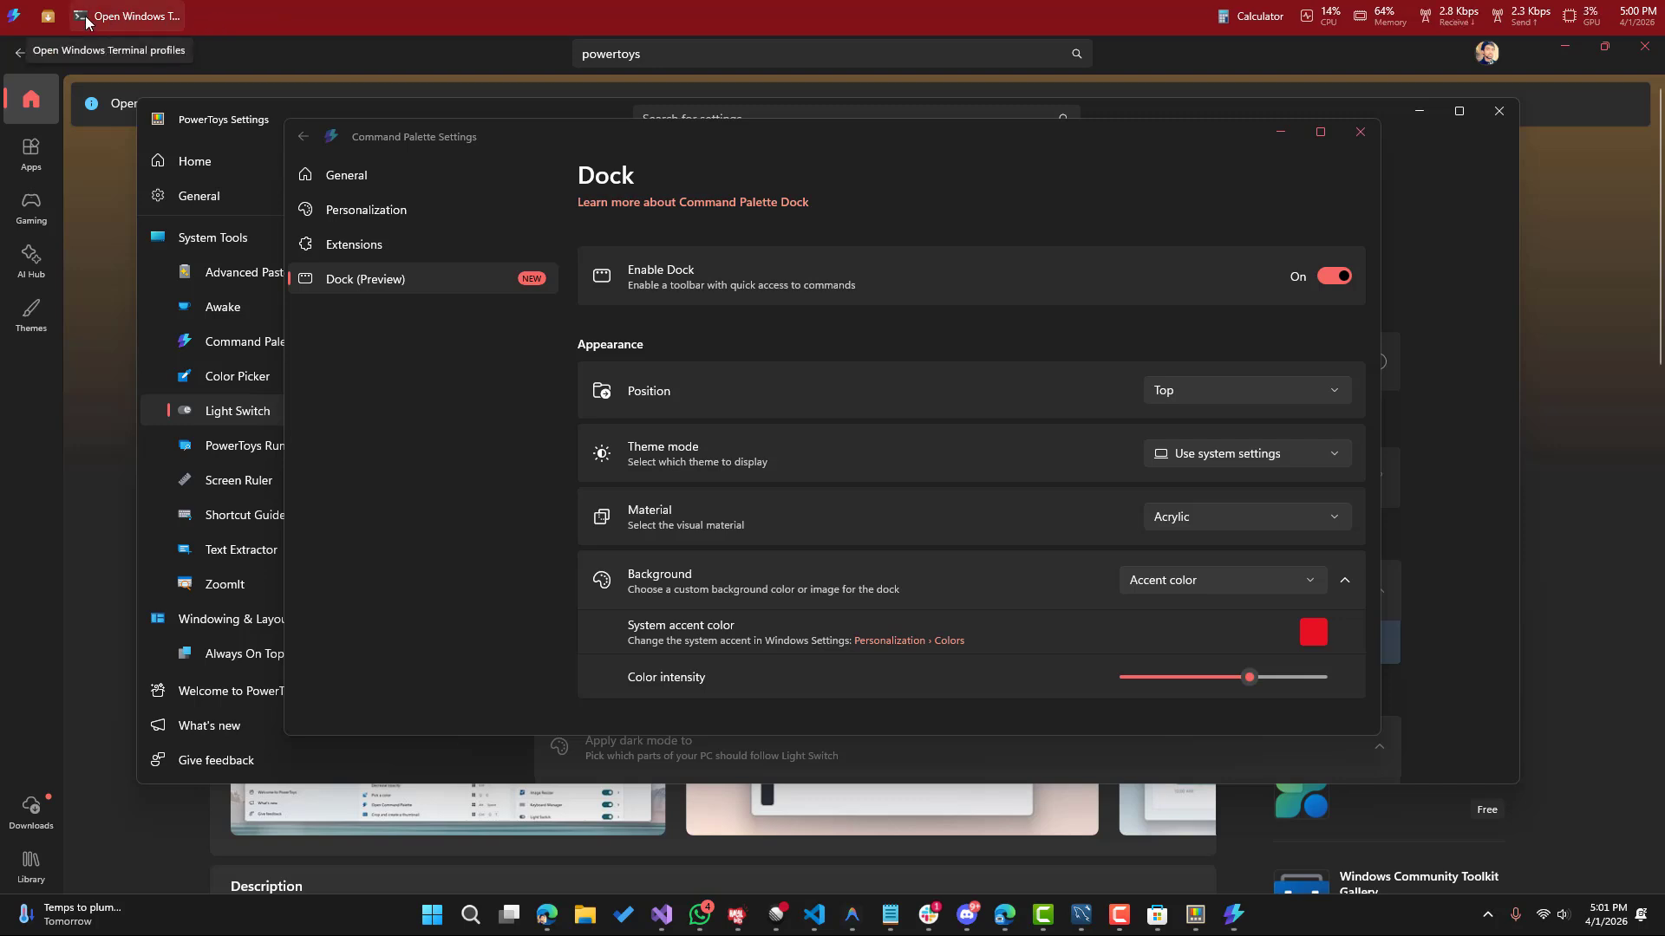
left_click(130, 15)
key("Escape")
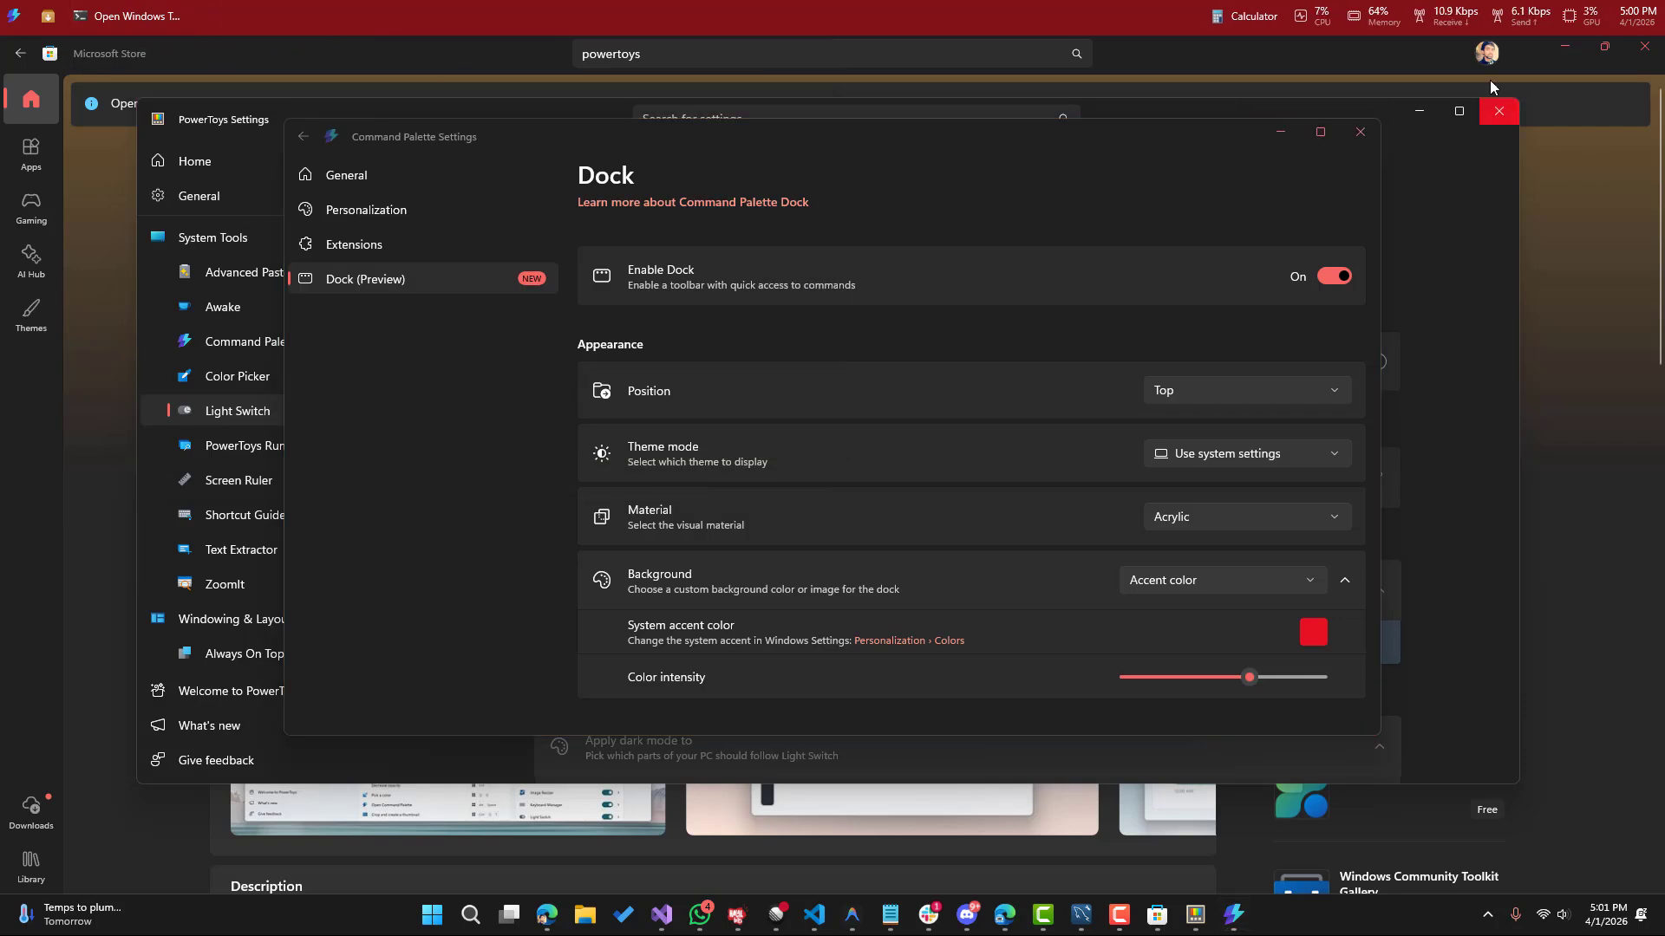
Step: Open the docked Calculator, calculate 343+11 and copy the result
left_click(1246, 15)
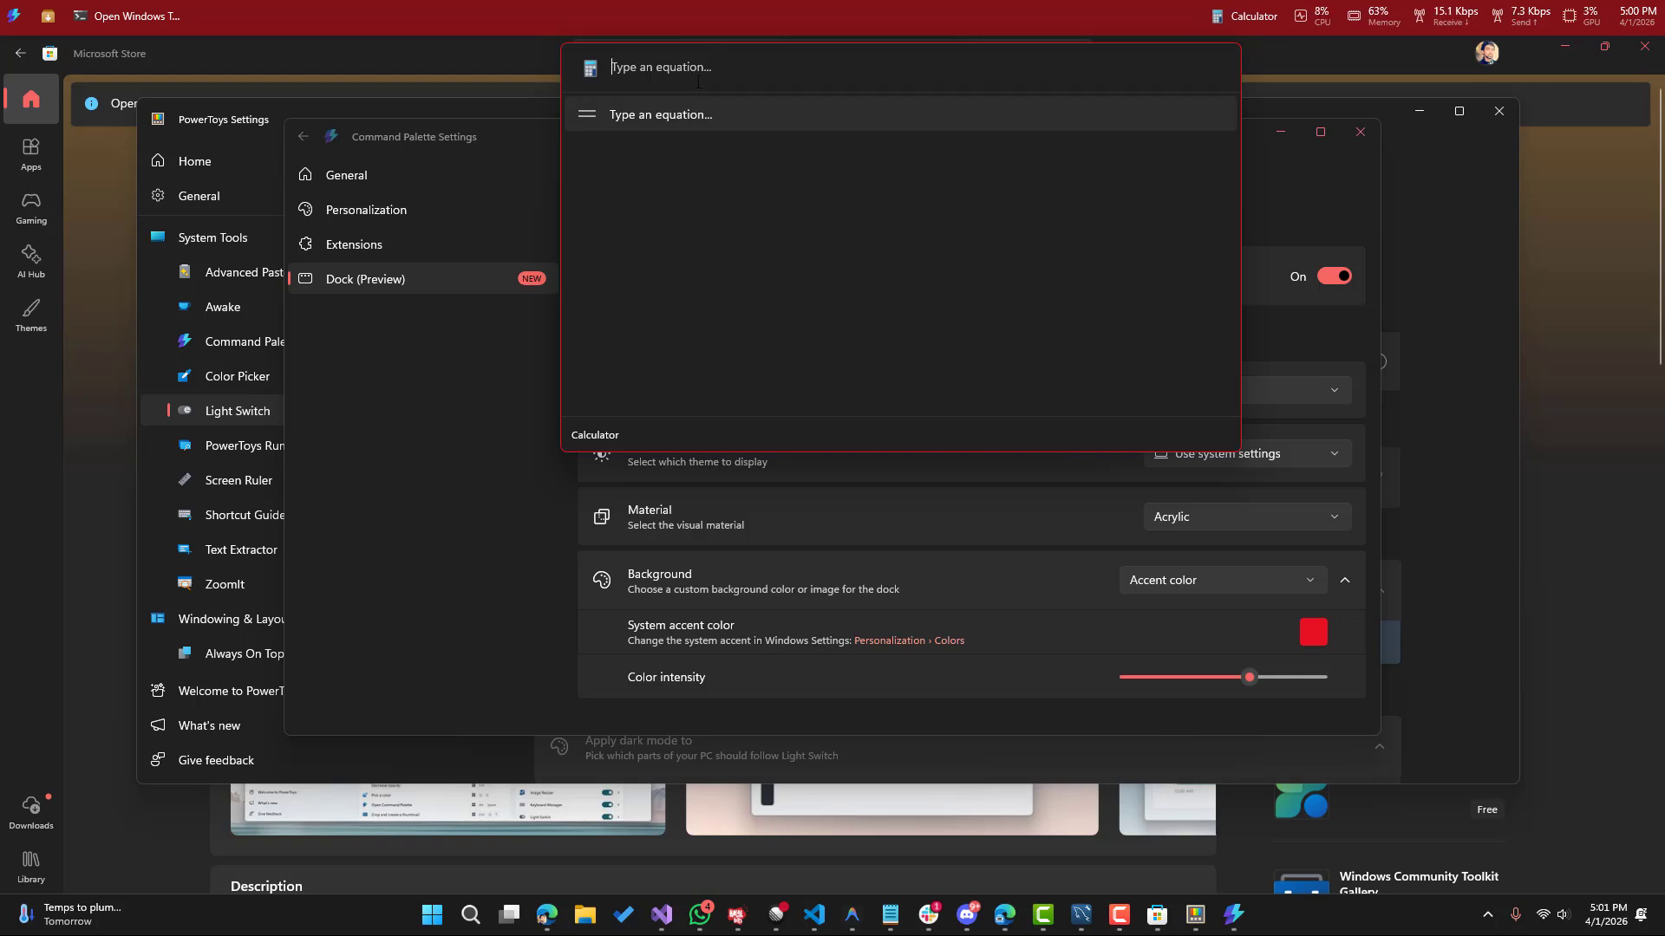
type("343=")
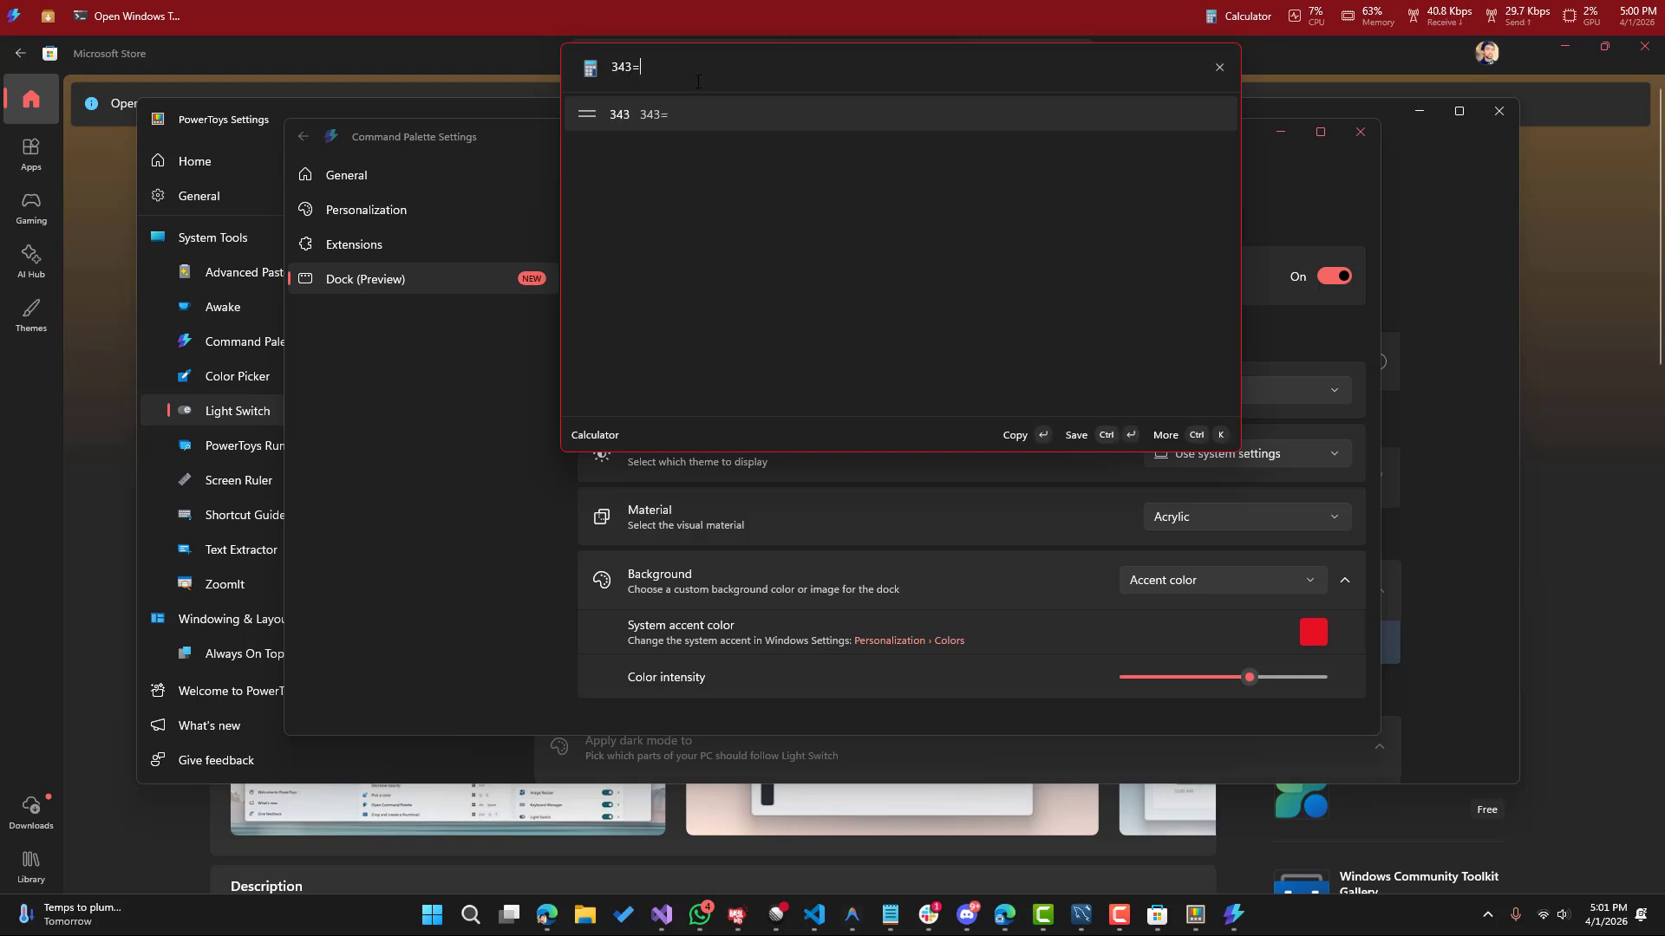
key("BackSpace")
type("+")
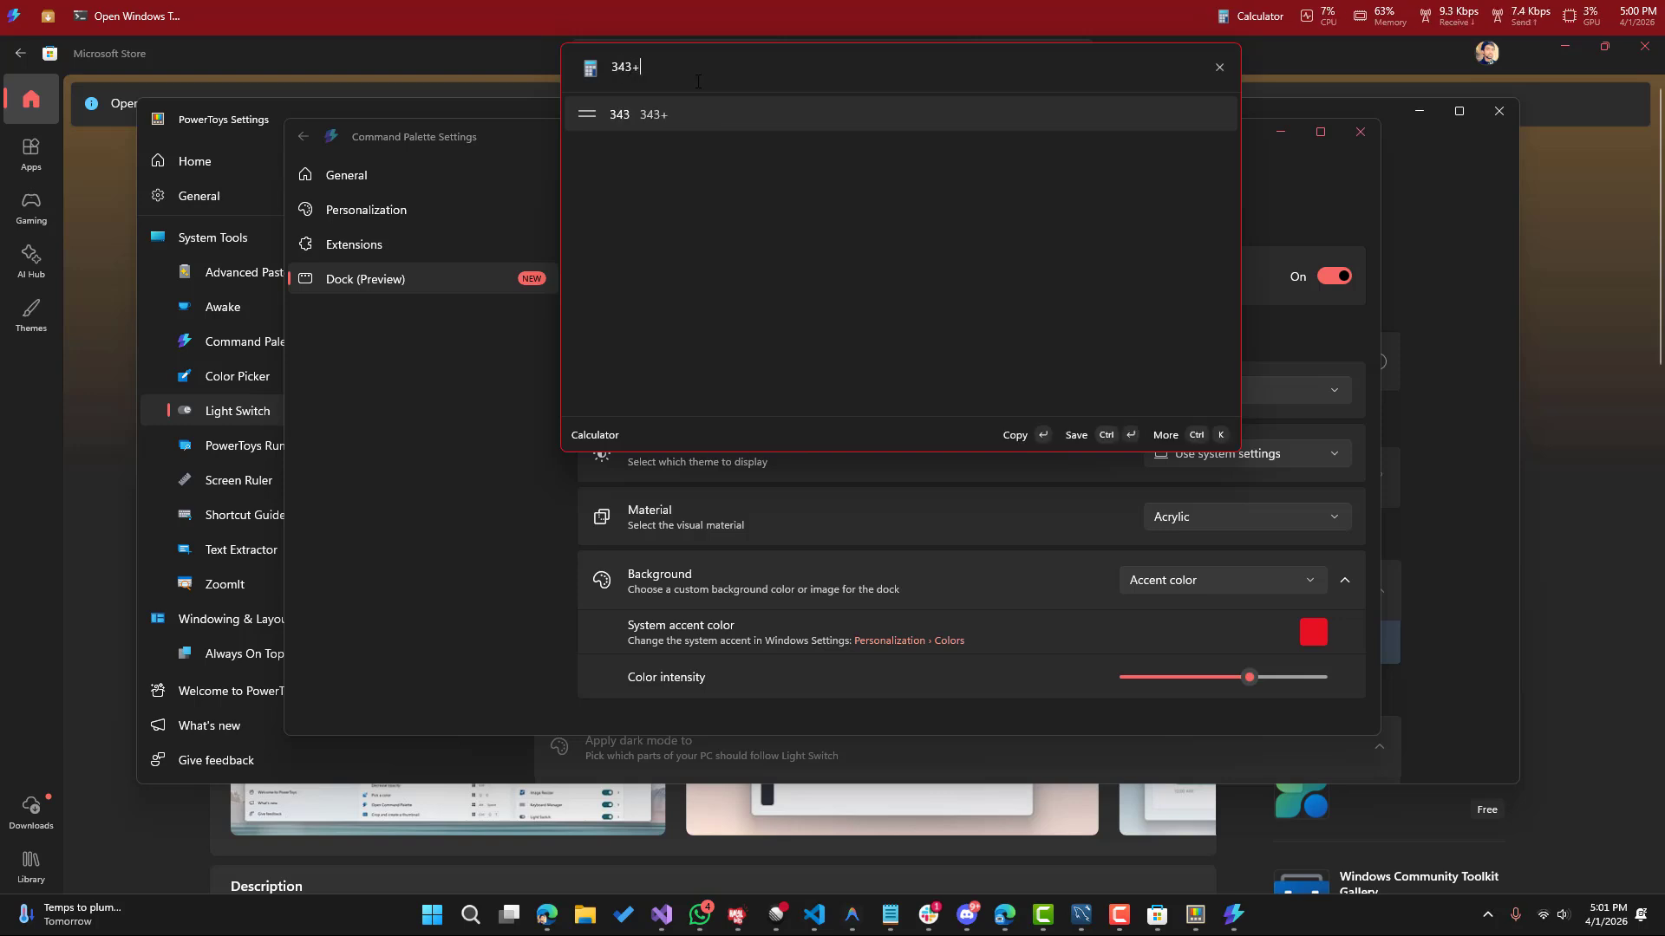
type("1")
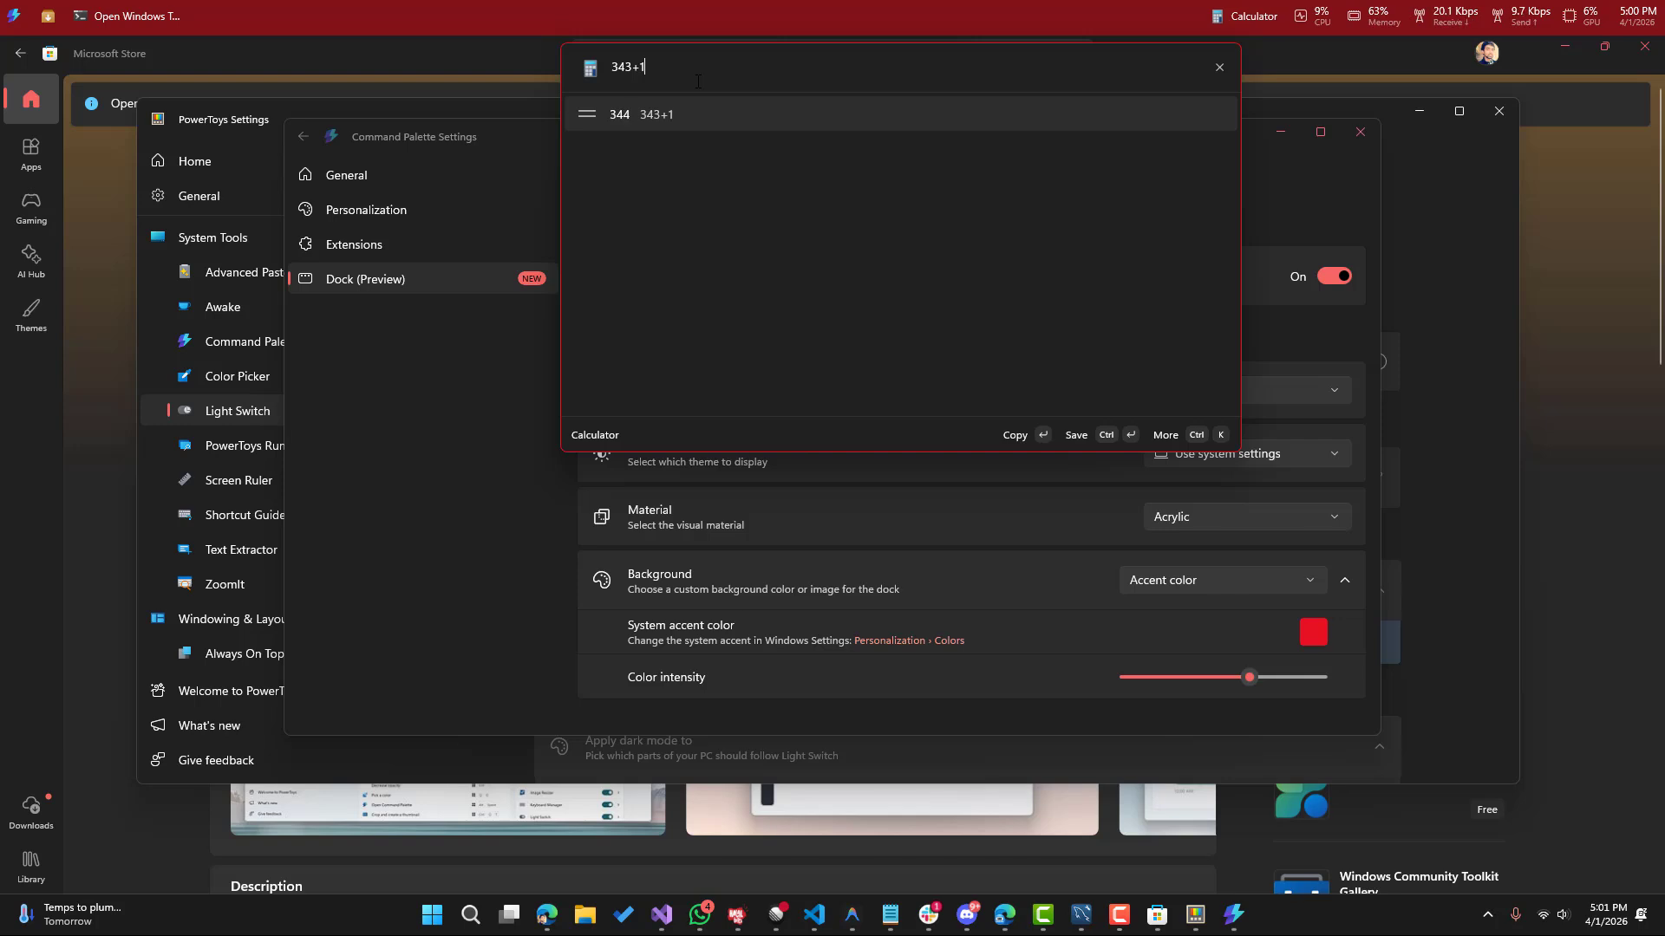
type("1")
key("Return")
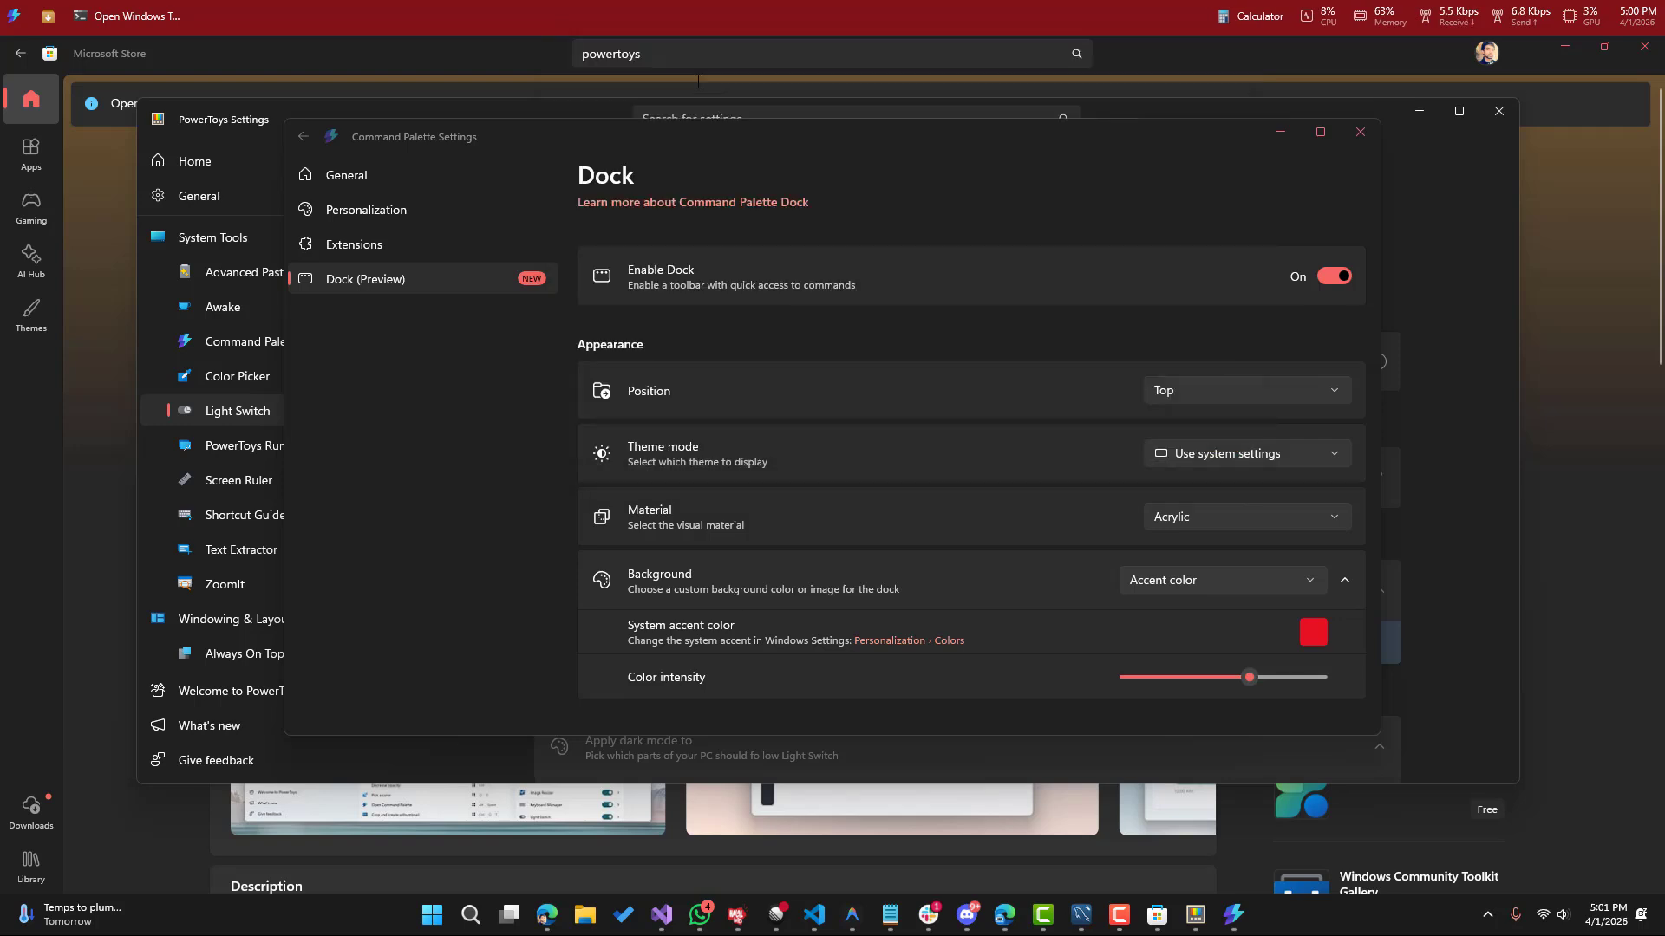
Step: View the docked Calculator and the Windows Terminal profiles list, closing each one again
left_click(1253, 14)
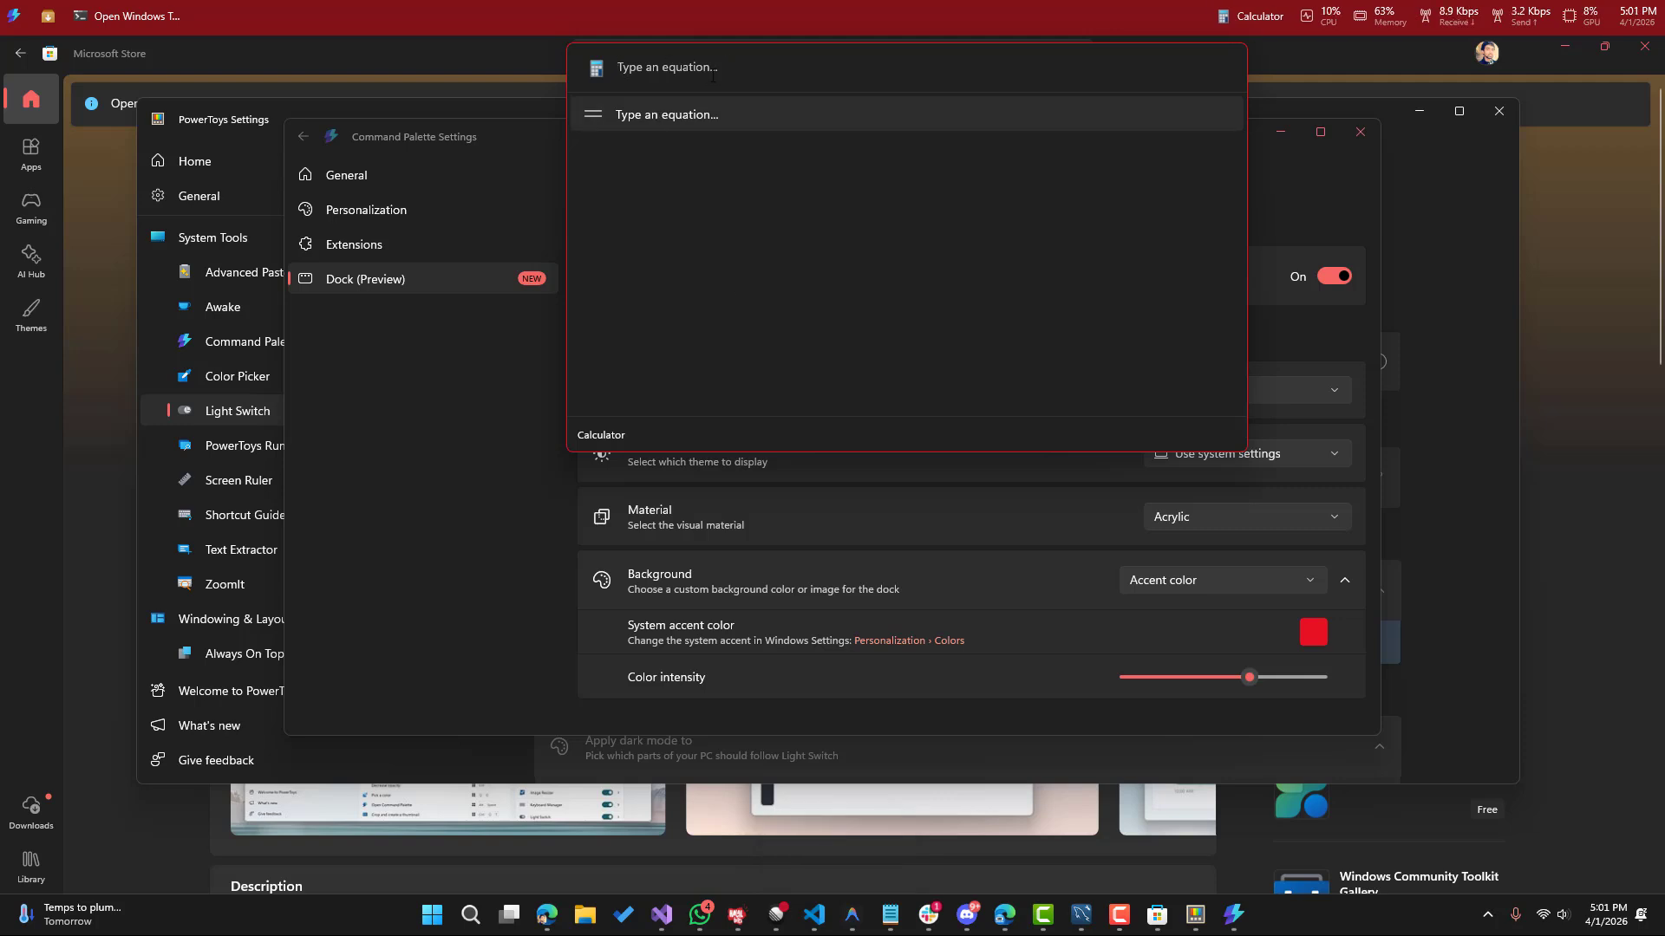
left_click(758, 12)
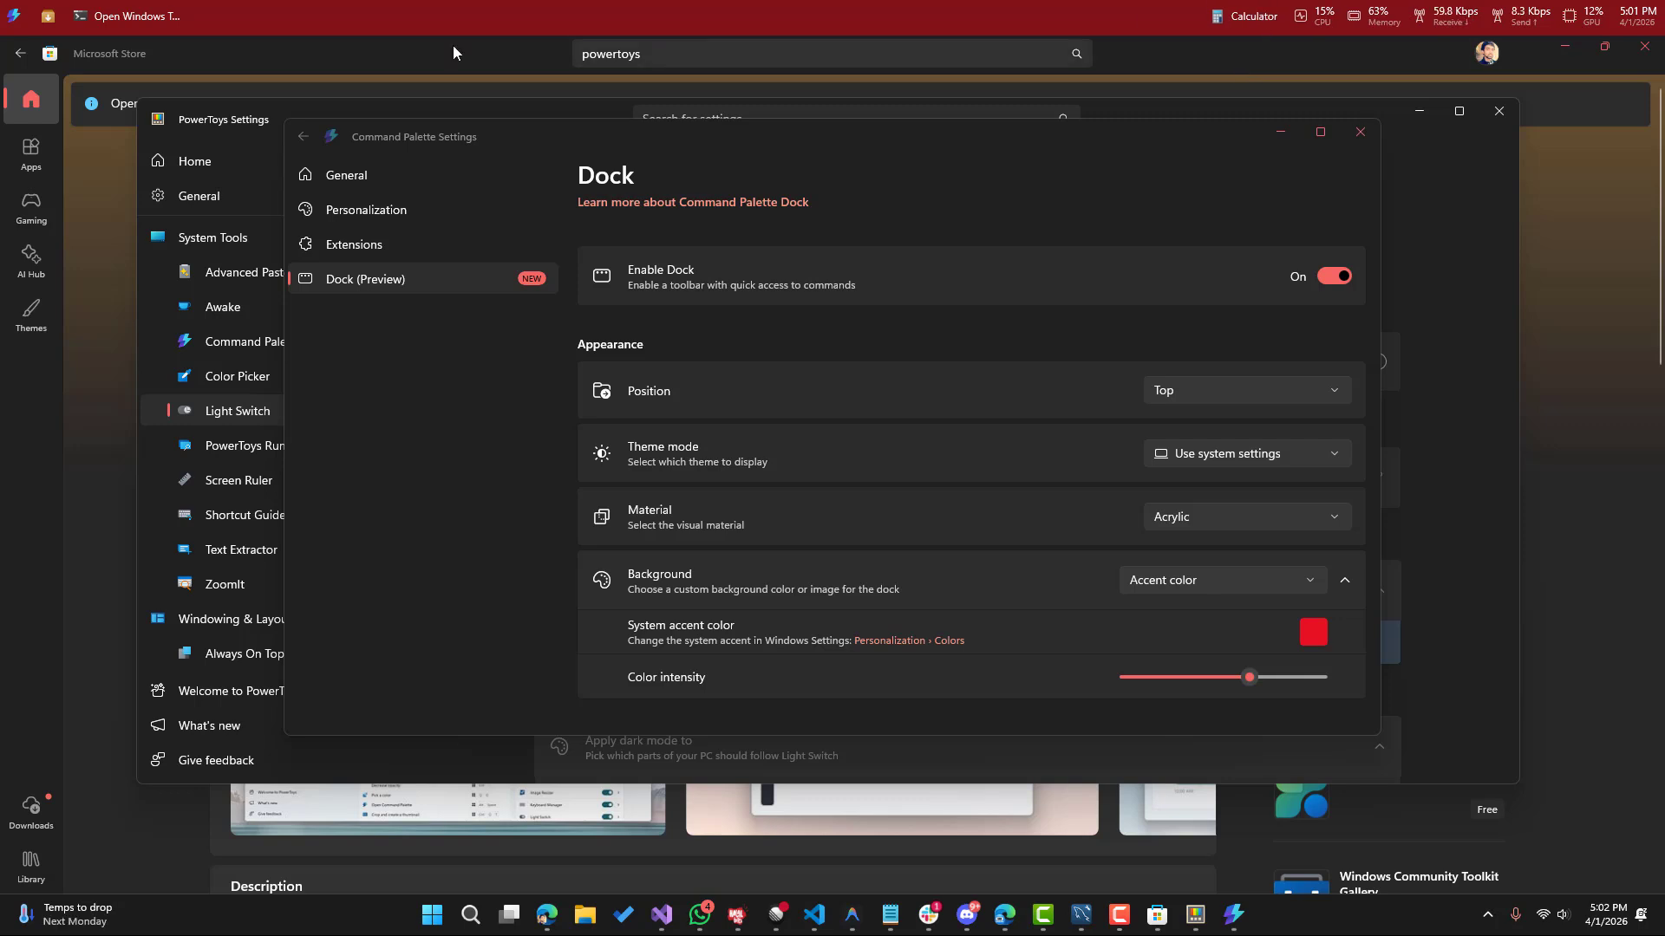
left_click(130, 16)
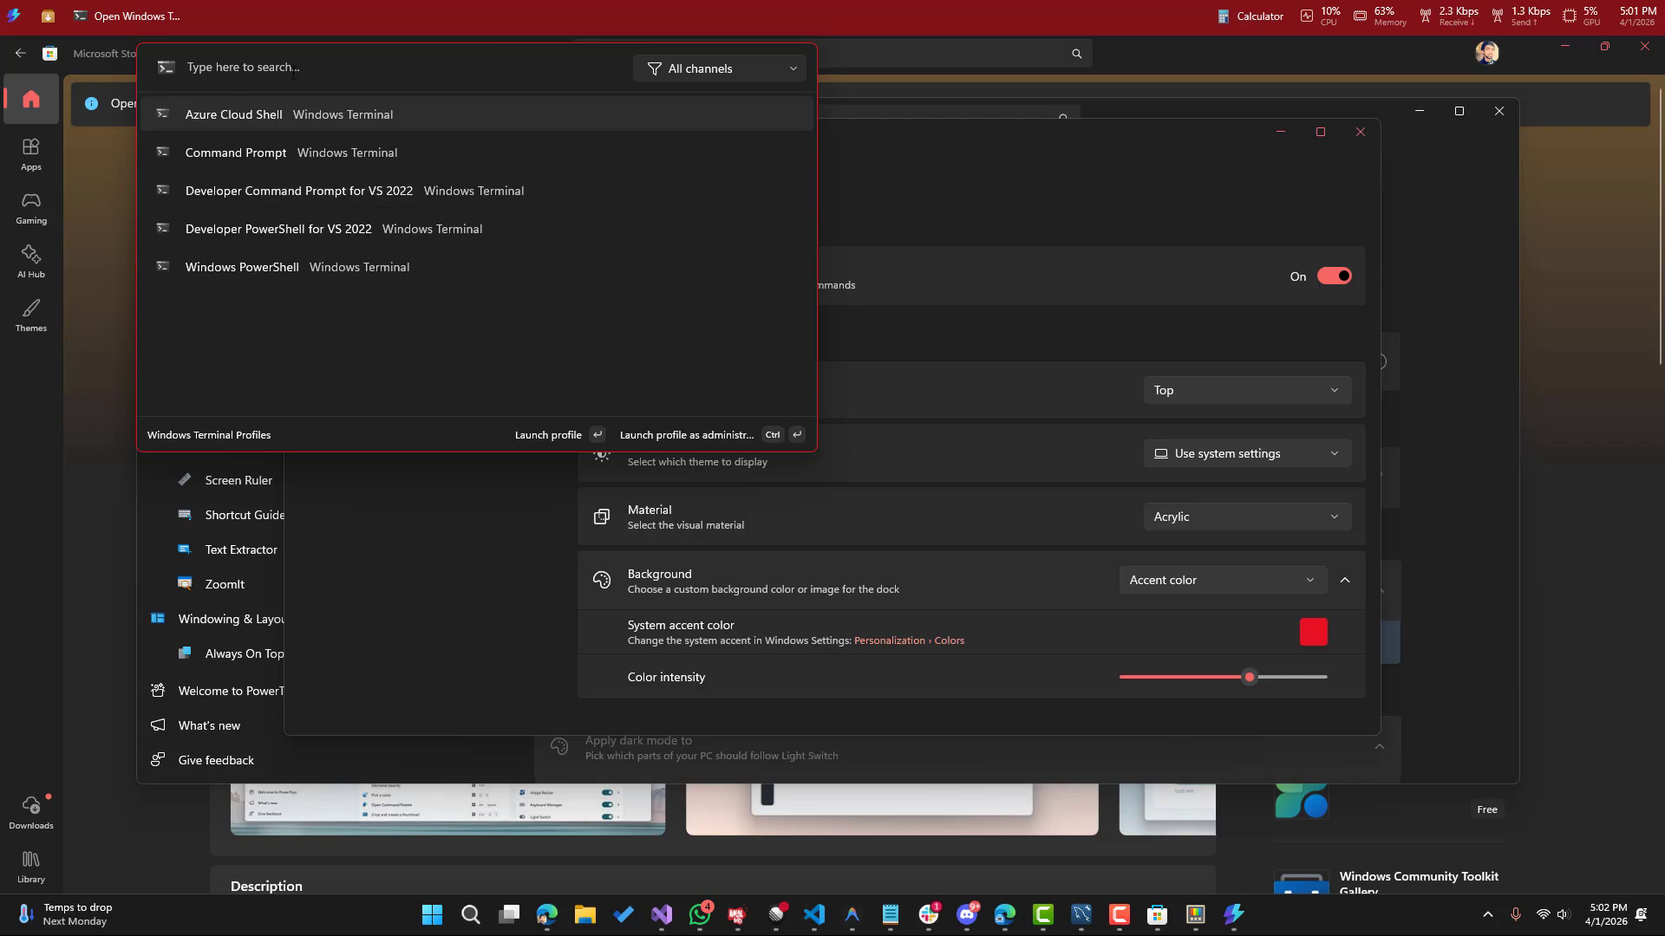
left_click(253, 17)
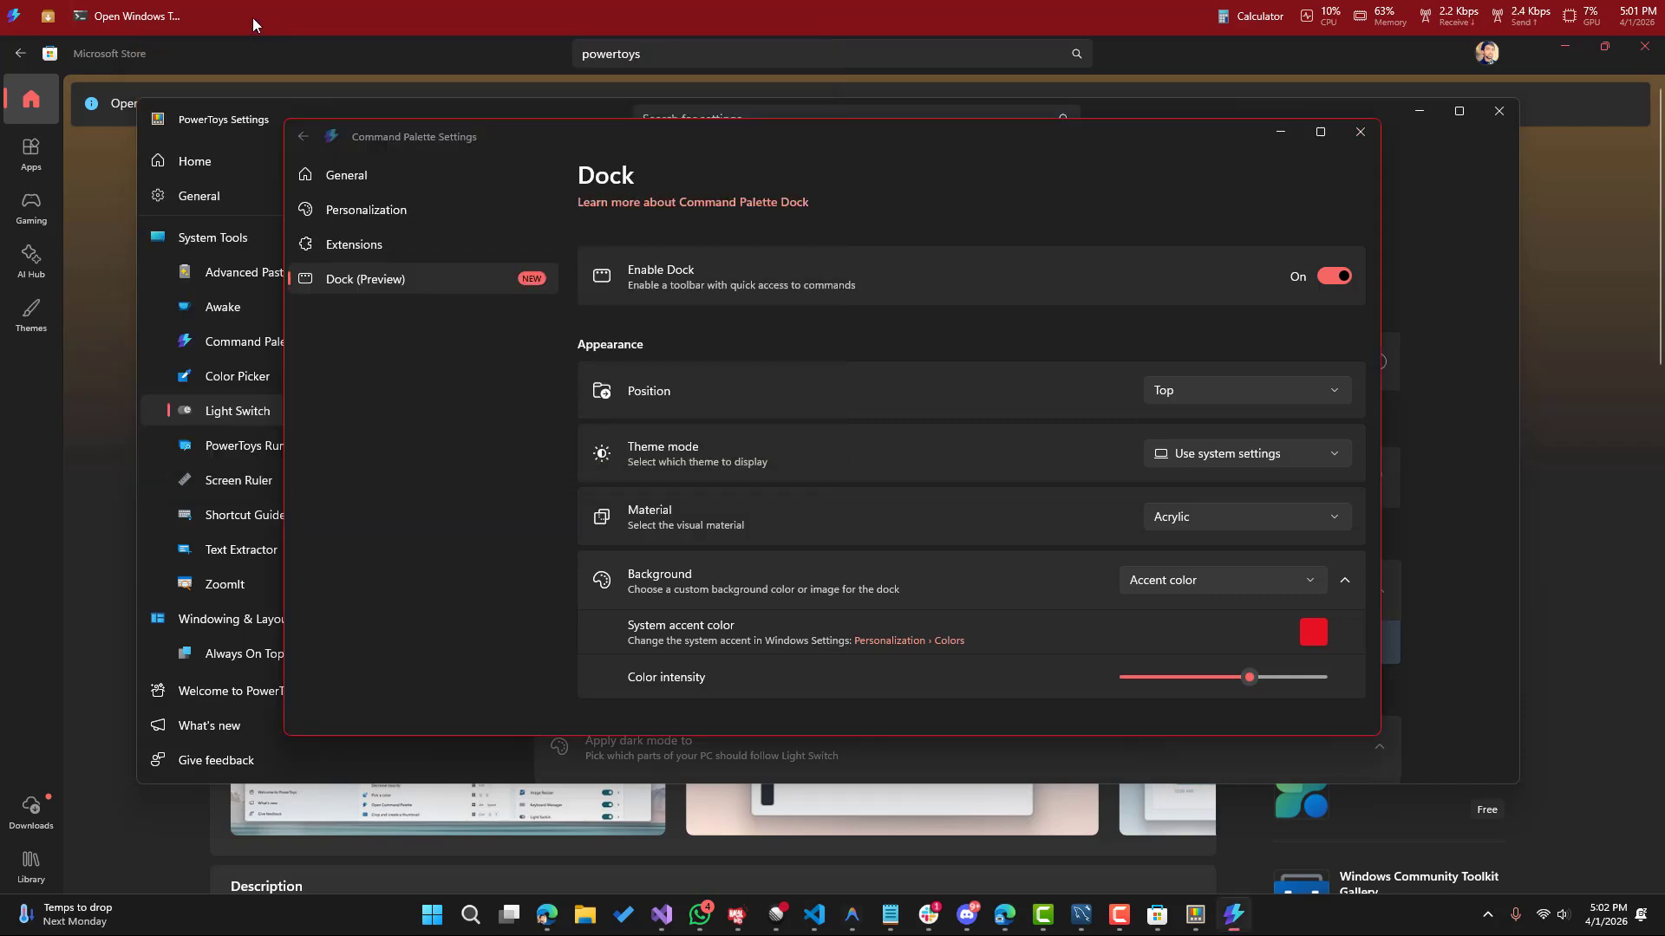
Step: Open the Command Palette from the dock
left_click(21, 21)
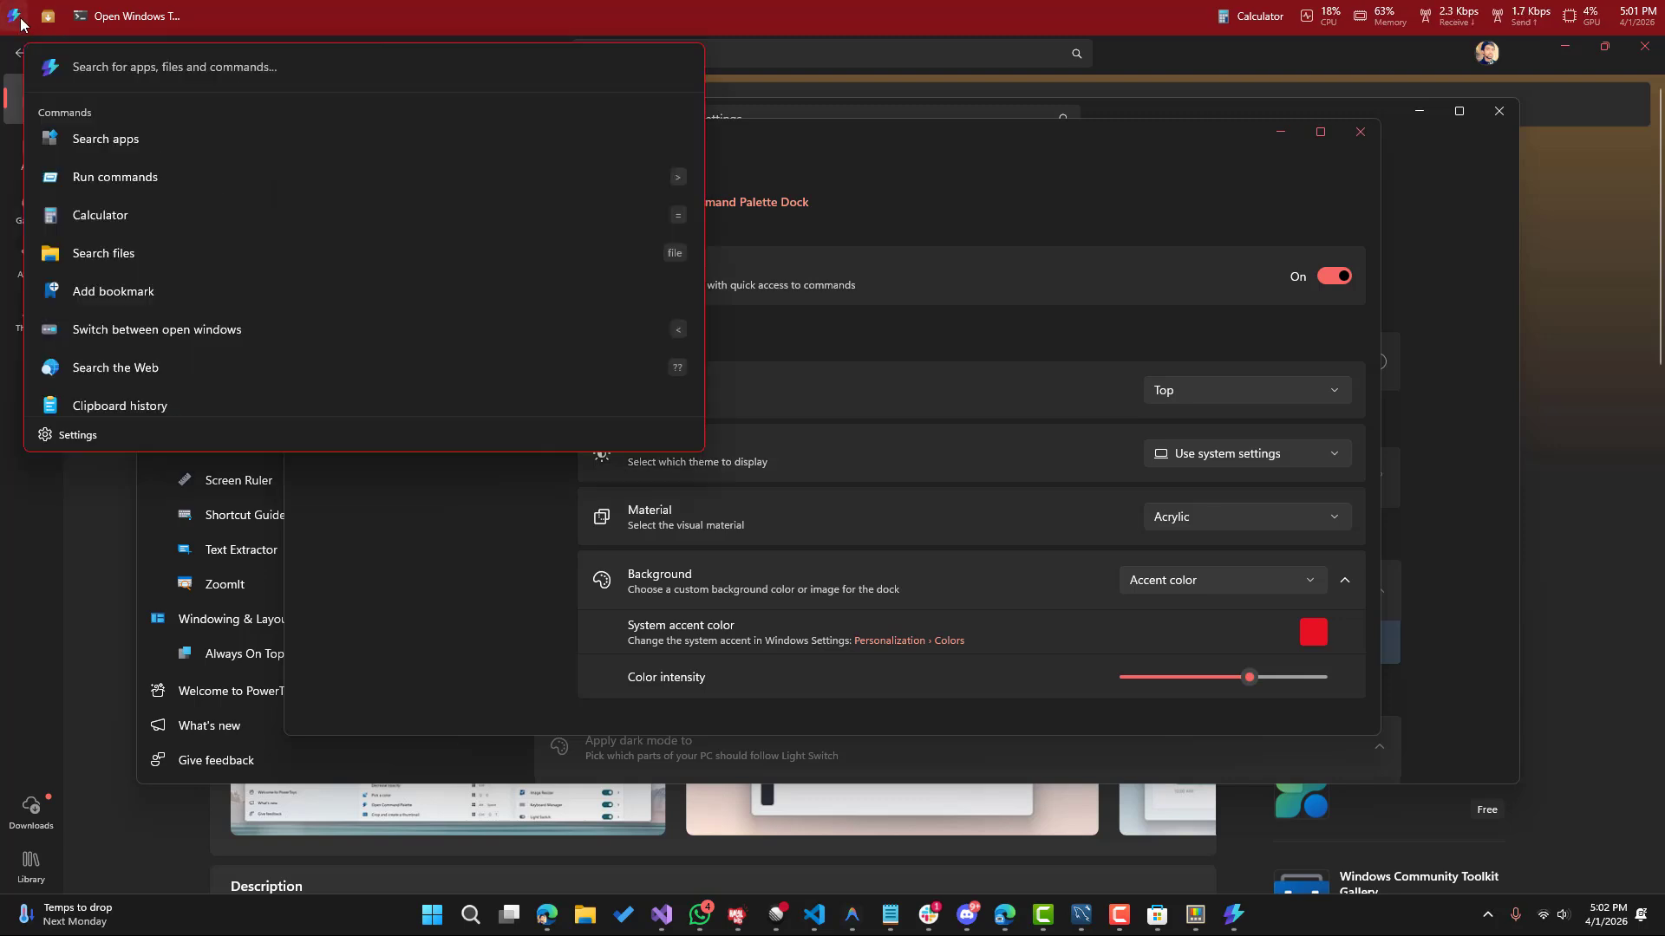
type("edge")
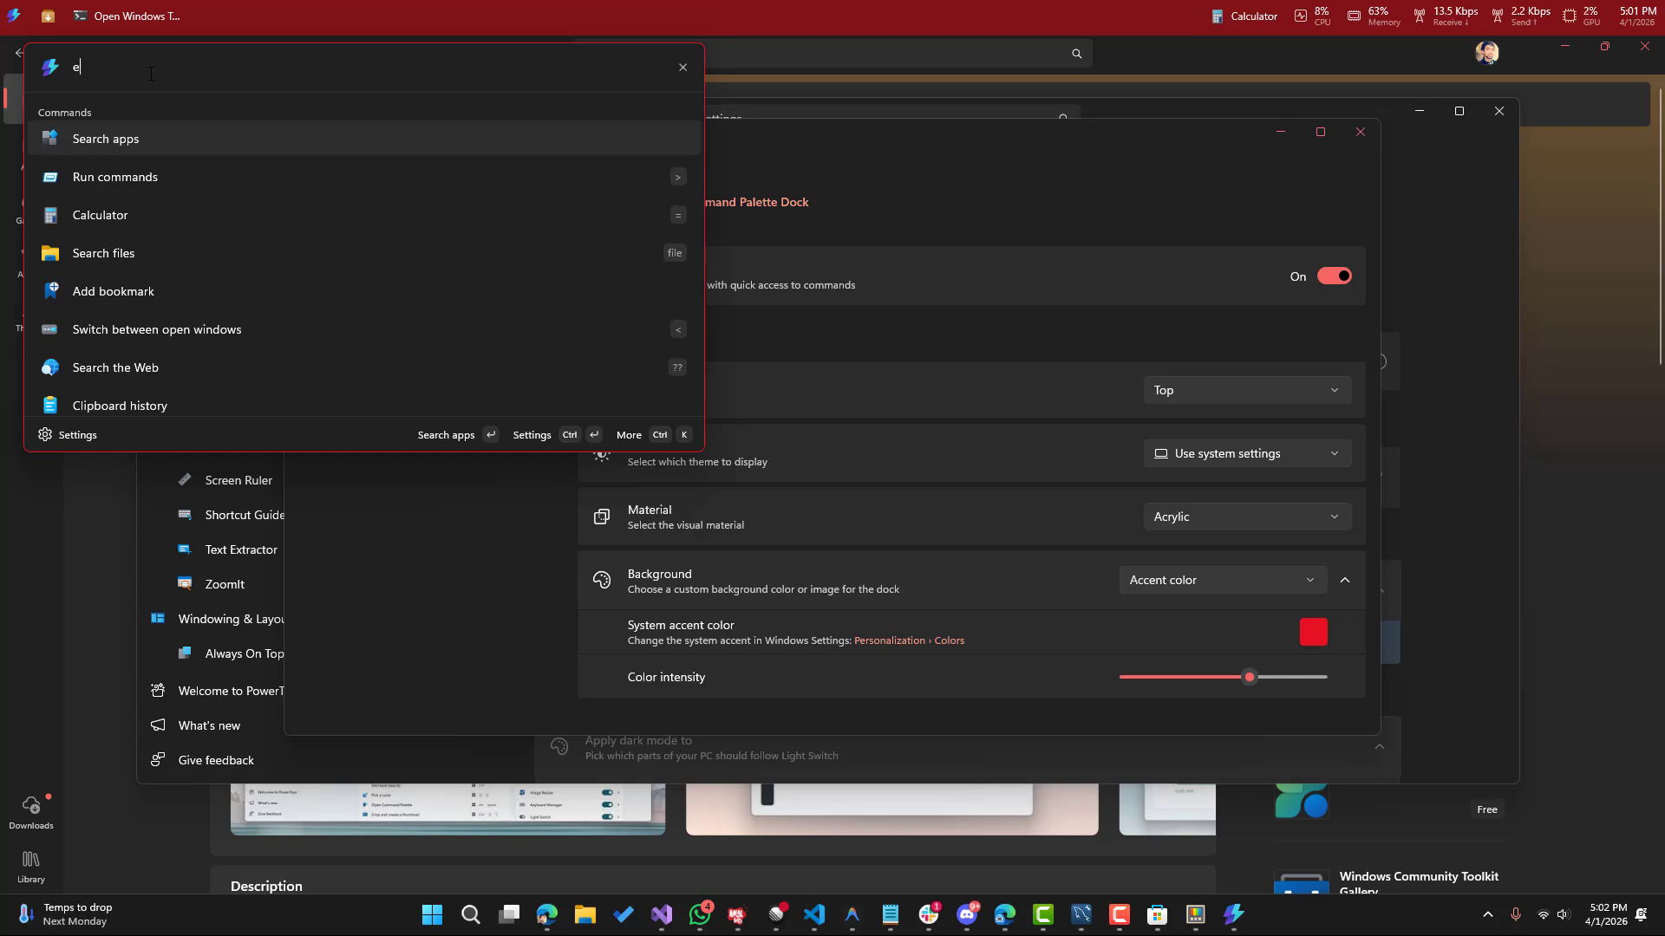
key("BackSpace")
key("BackSpace")
key("BackSpace")
key("BackSpace")
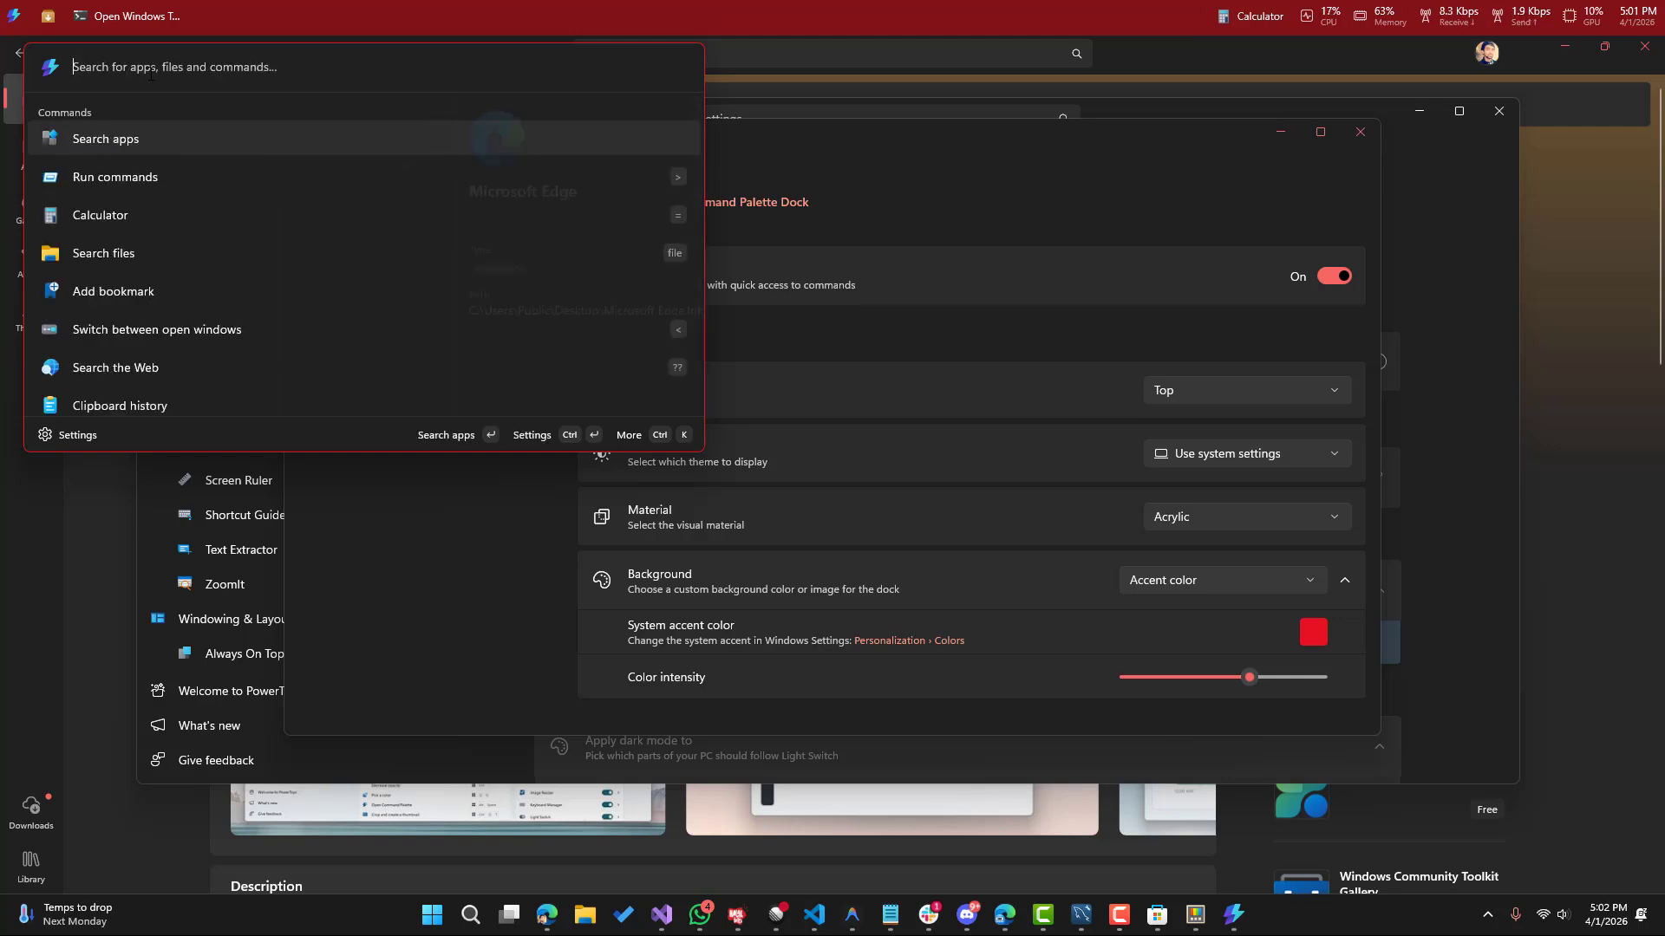
Step: Search the Command Palette for chrome and pin Google Chrome to the dock
type("chrome")
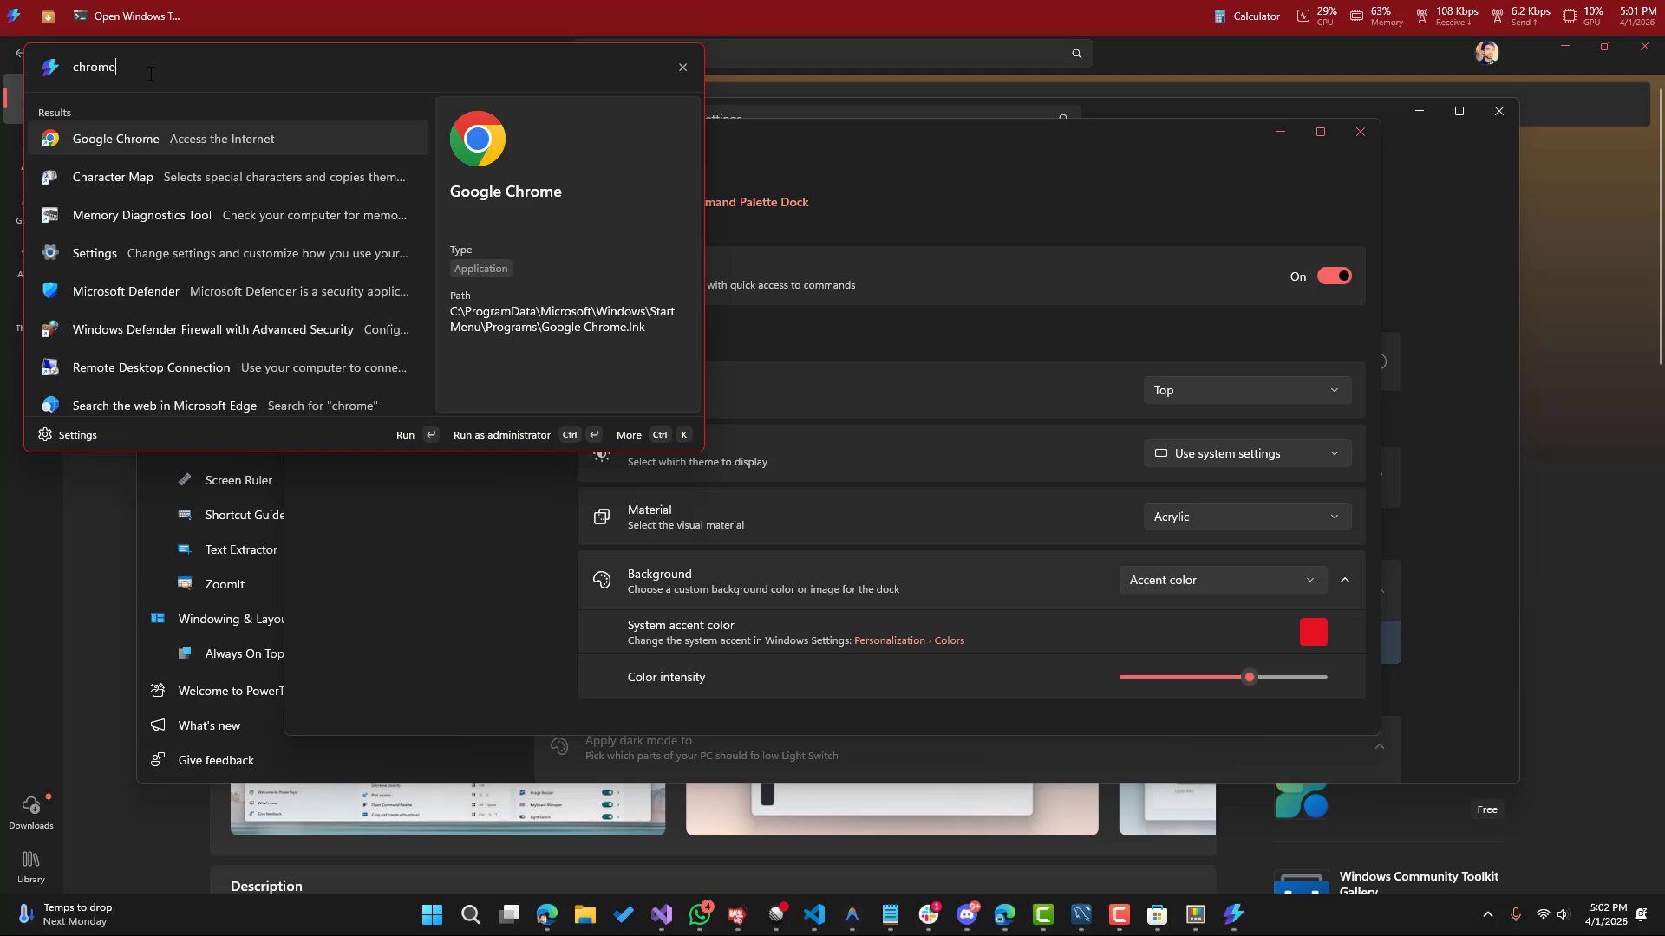
right_click(111, 139)
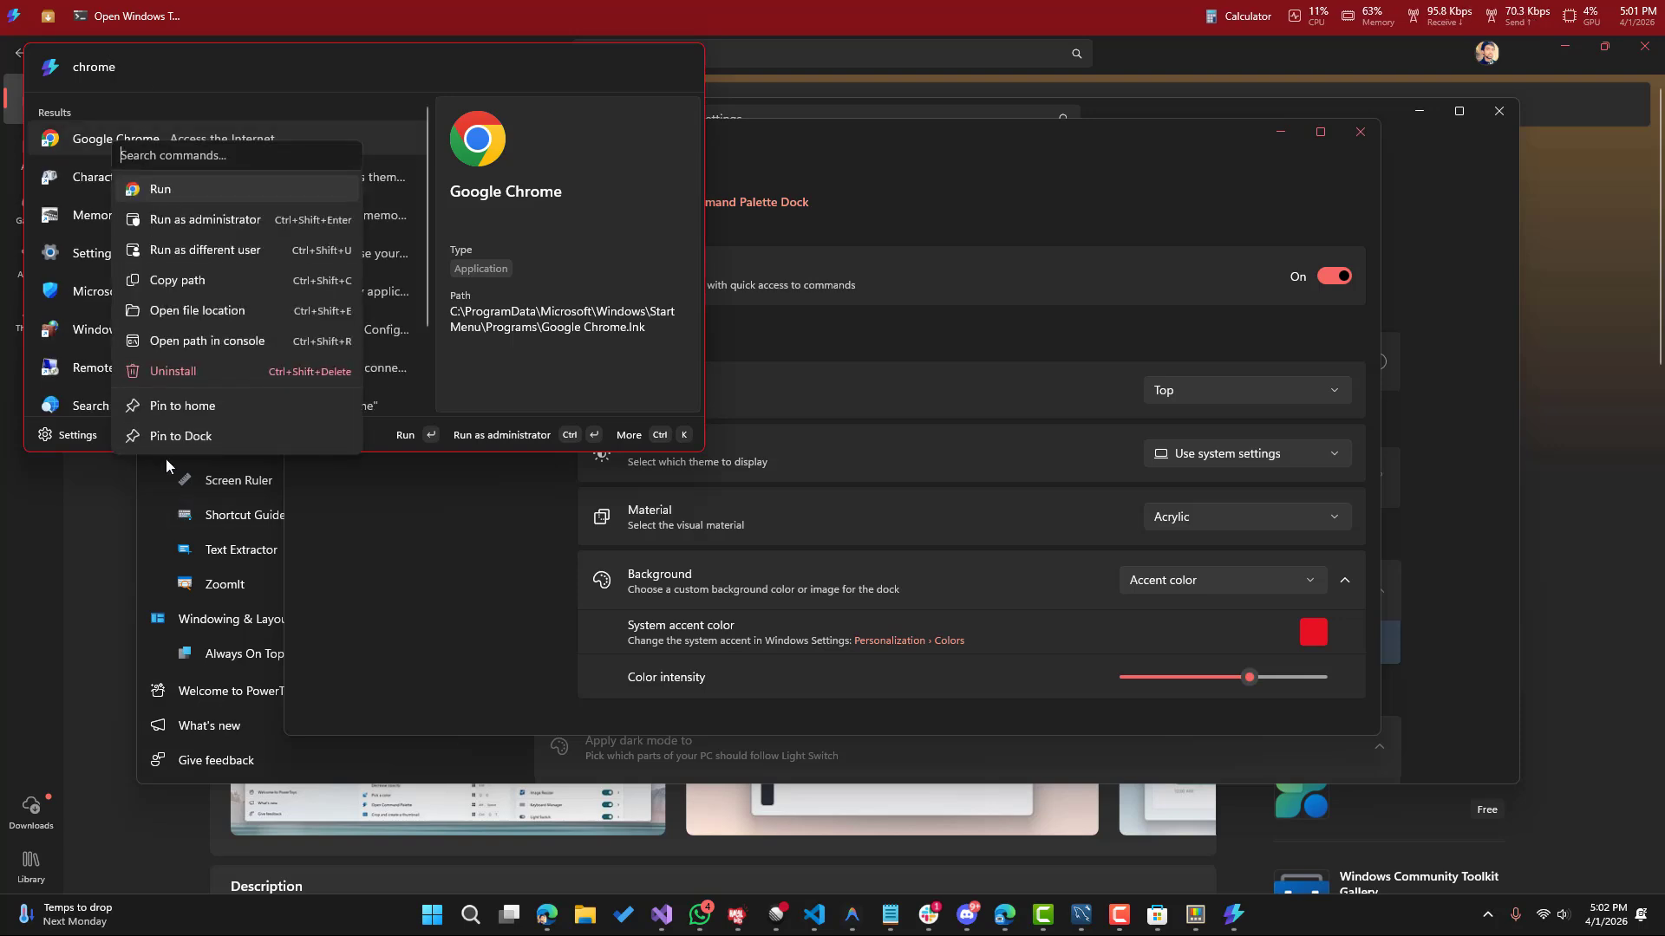
left_click(170, 436)
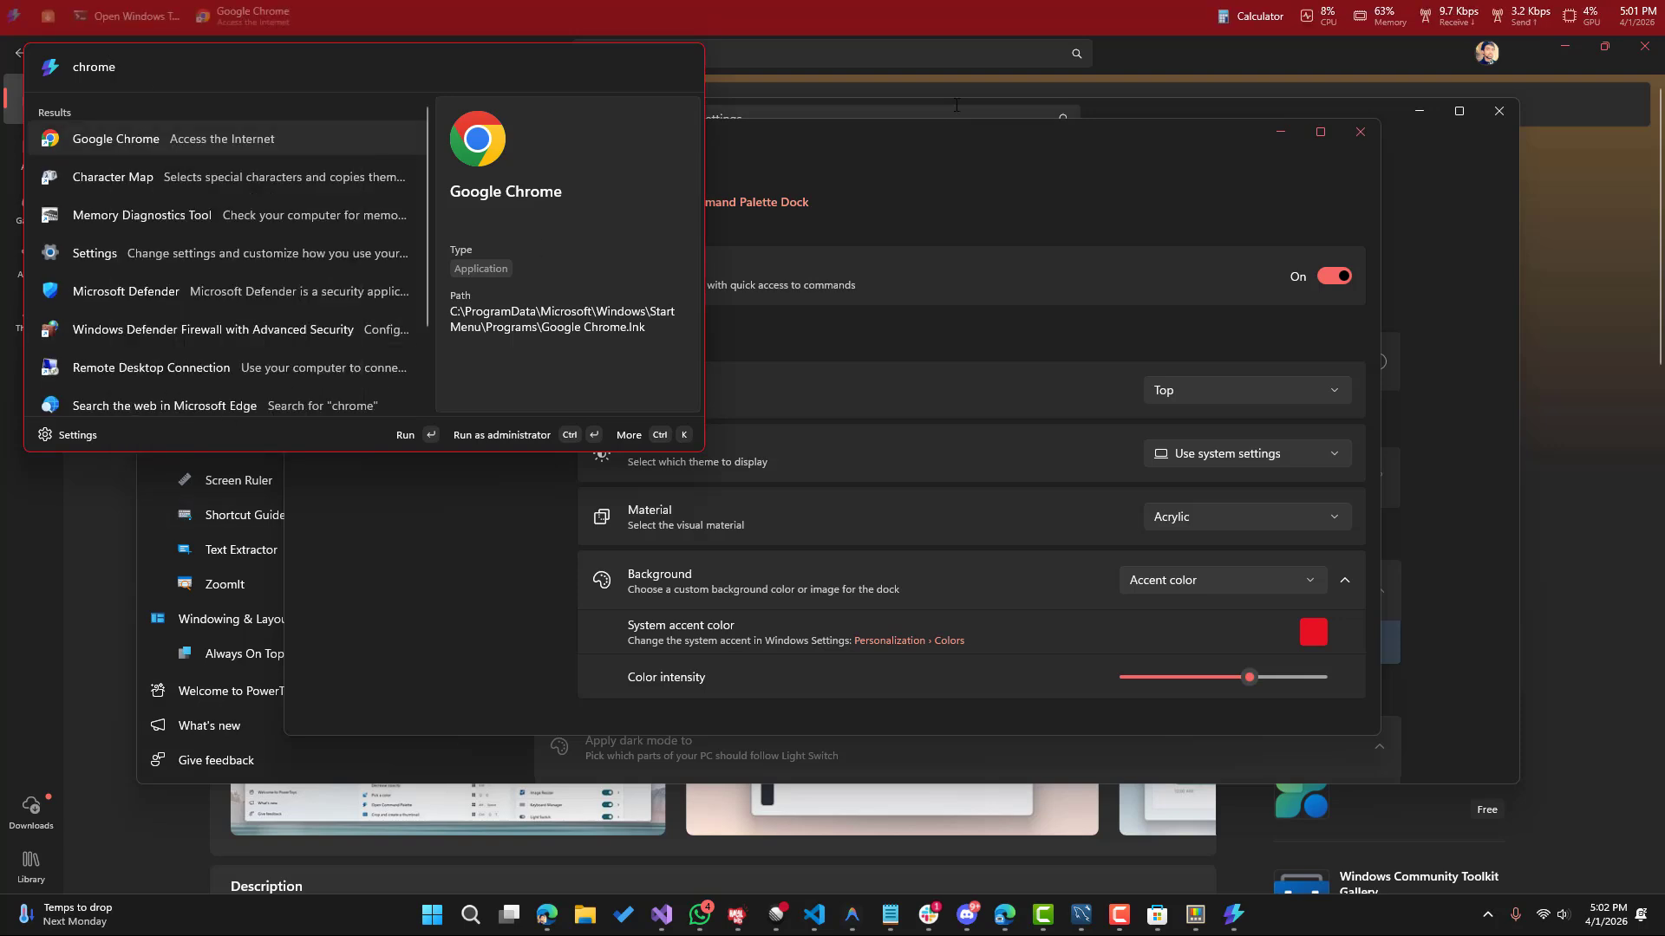
left_click(531, 15)
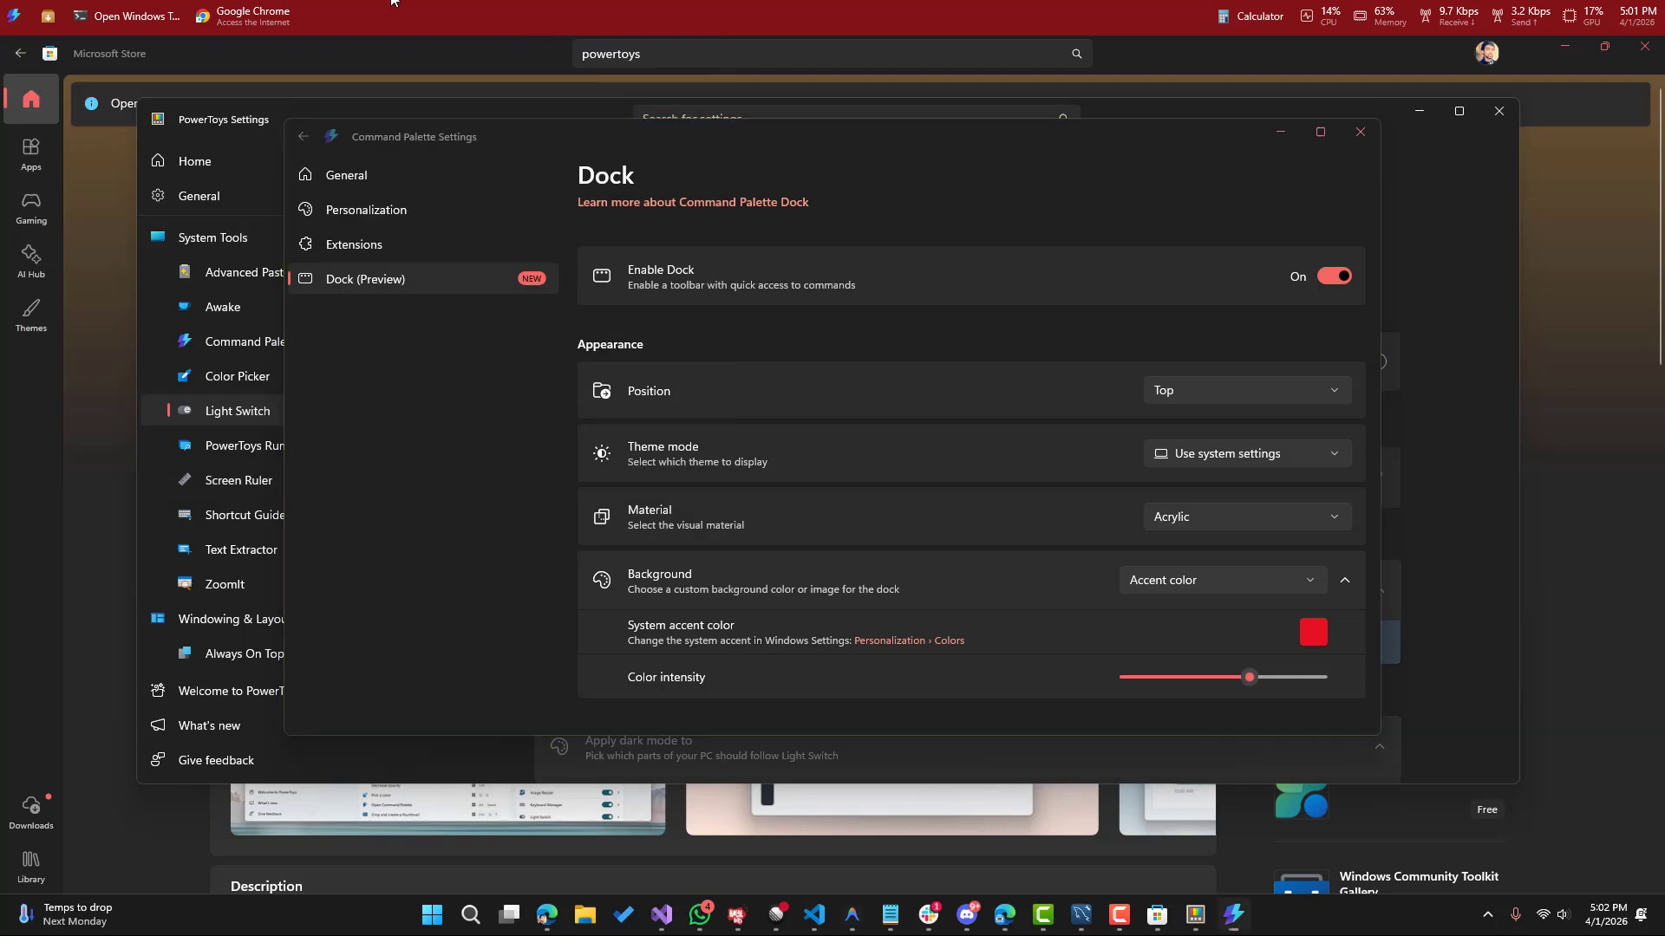
Step: Try the docked Google Chrome and Windows Terminal profiles items, closing the profiles list and the browser tab
left_click(229, 19)
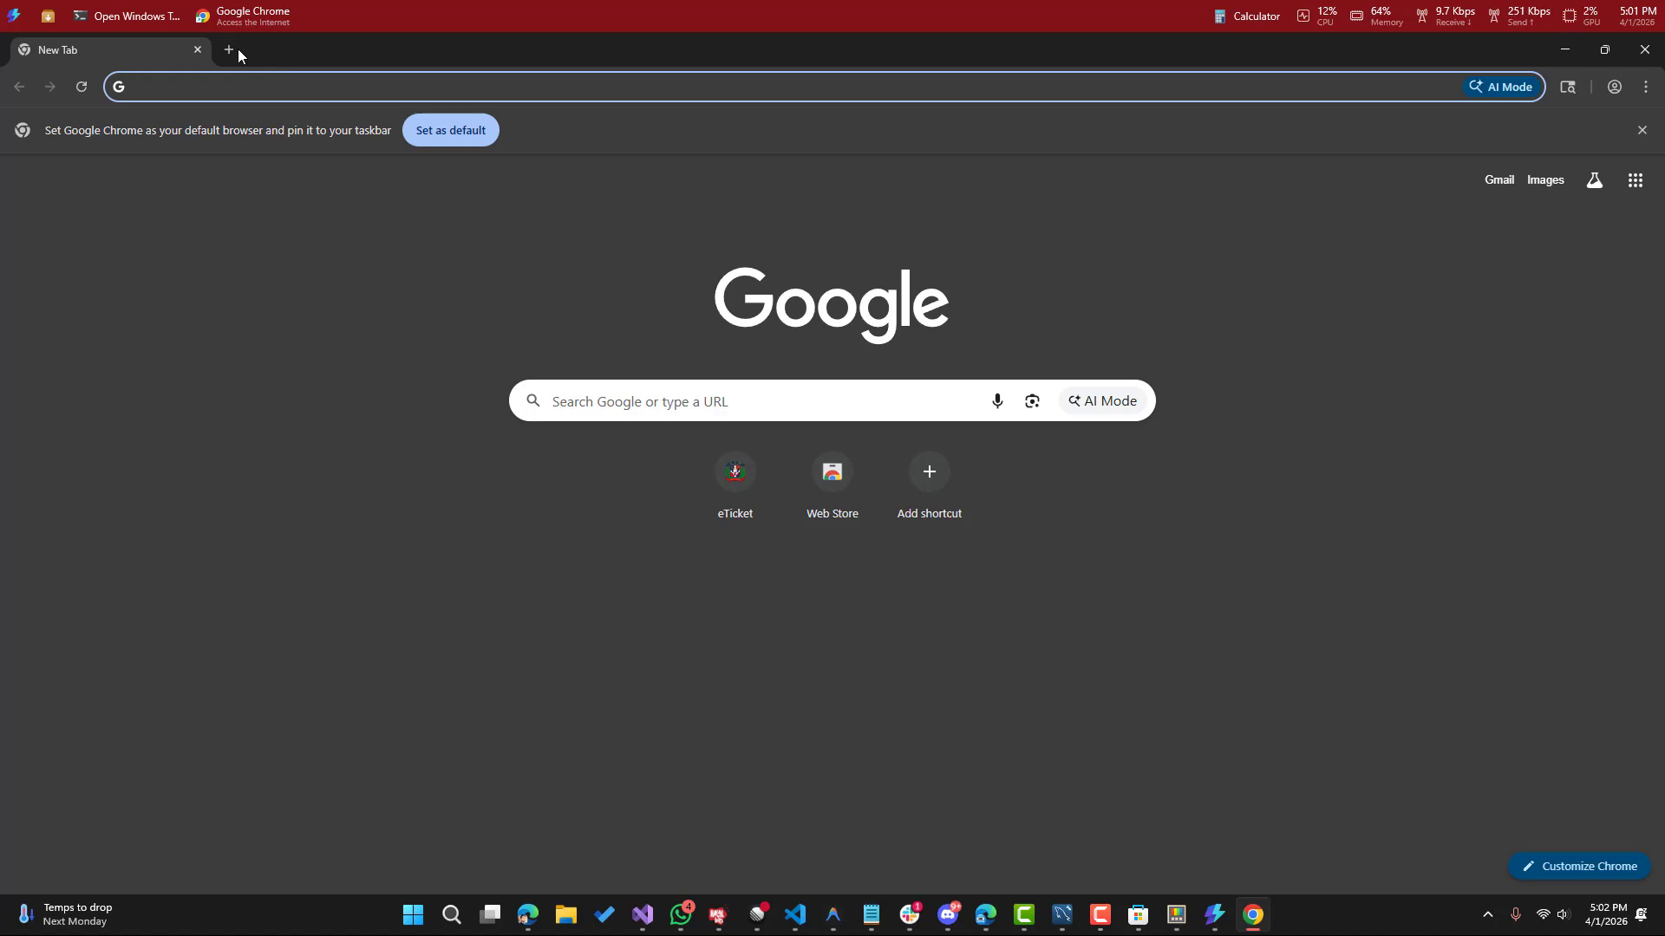
left_click(144, 19)
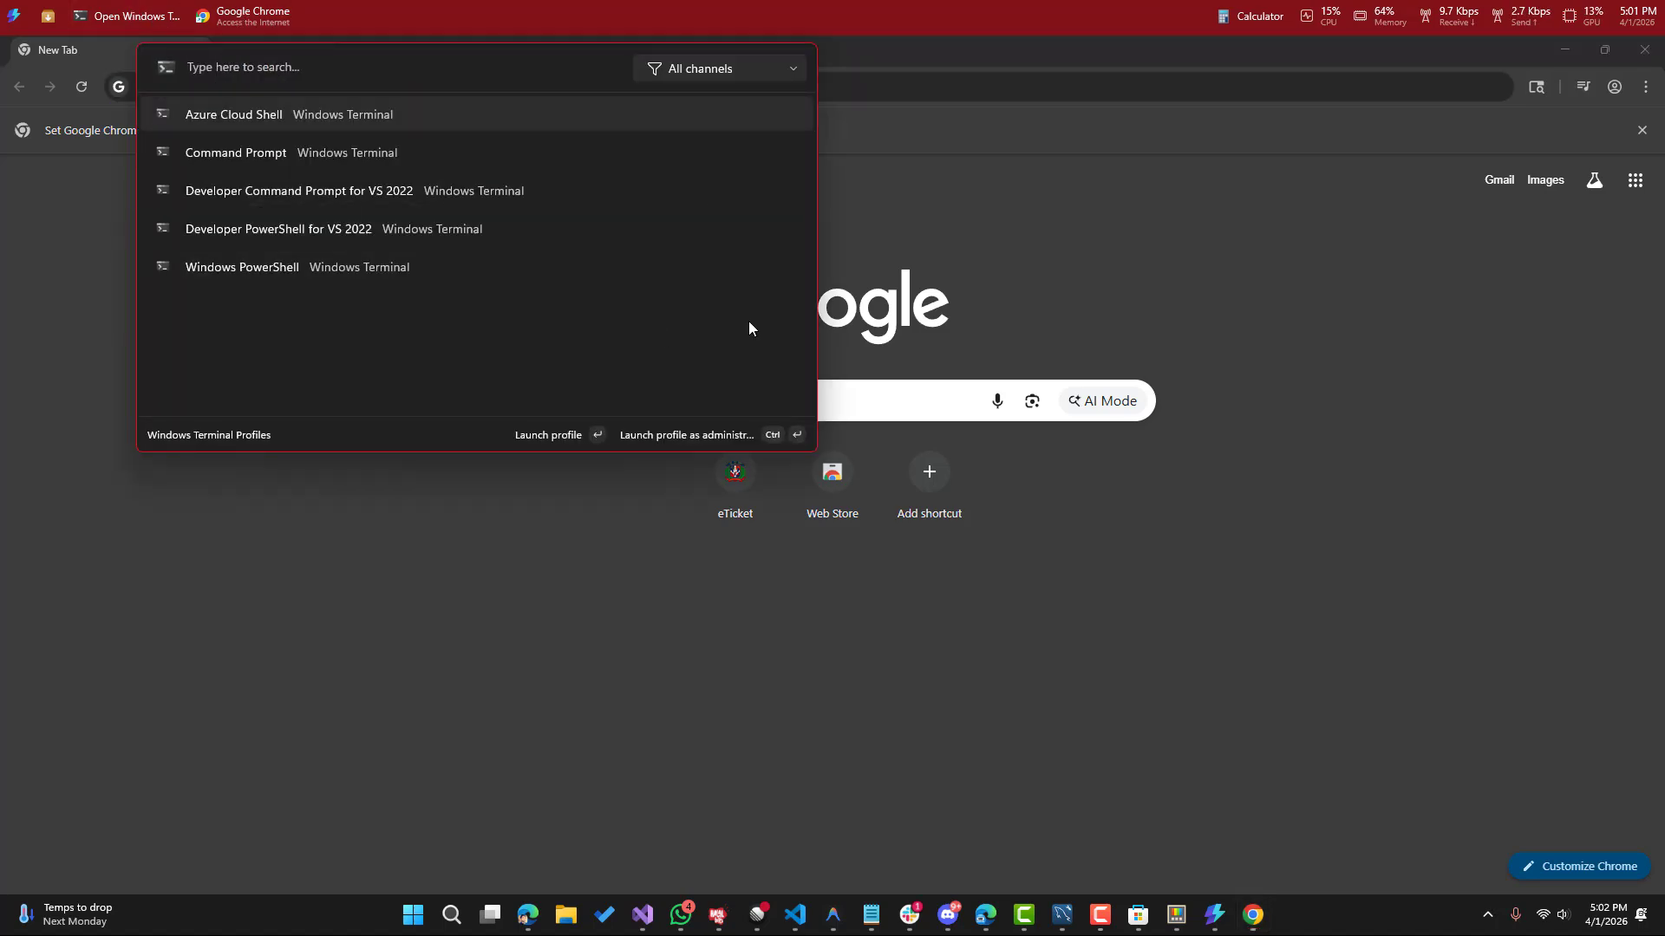
left_click(919, 189)
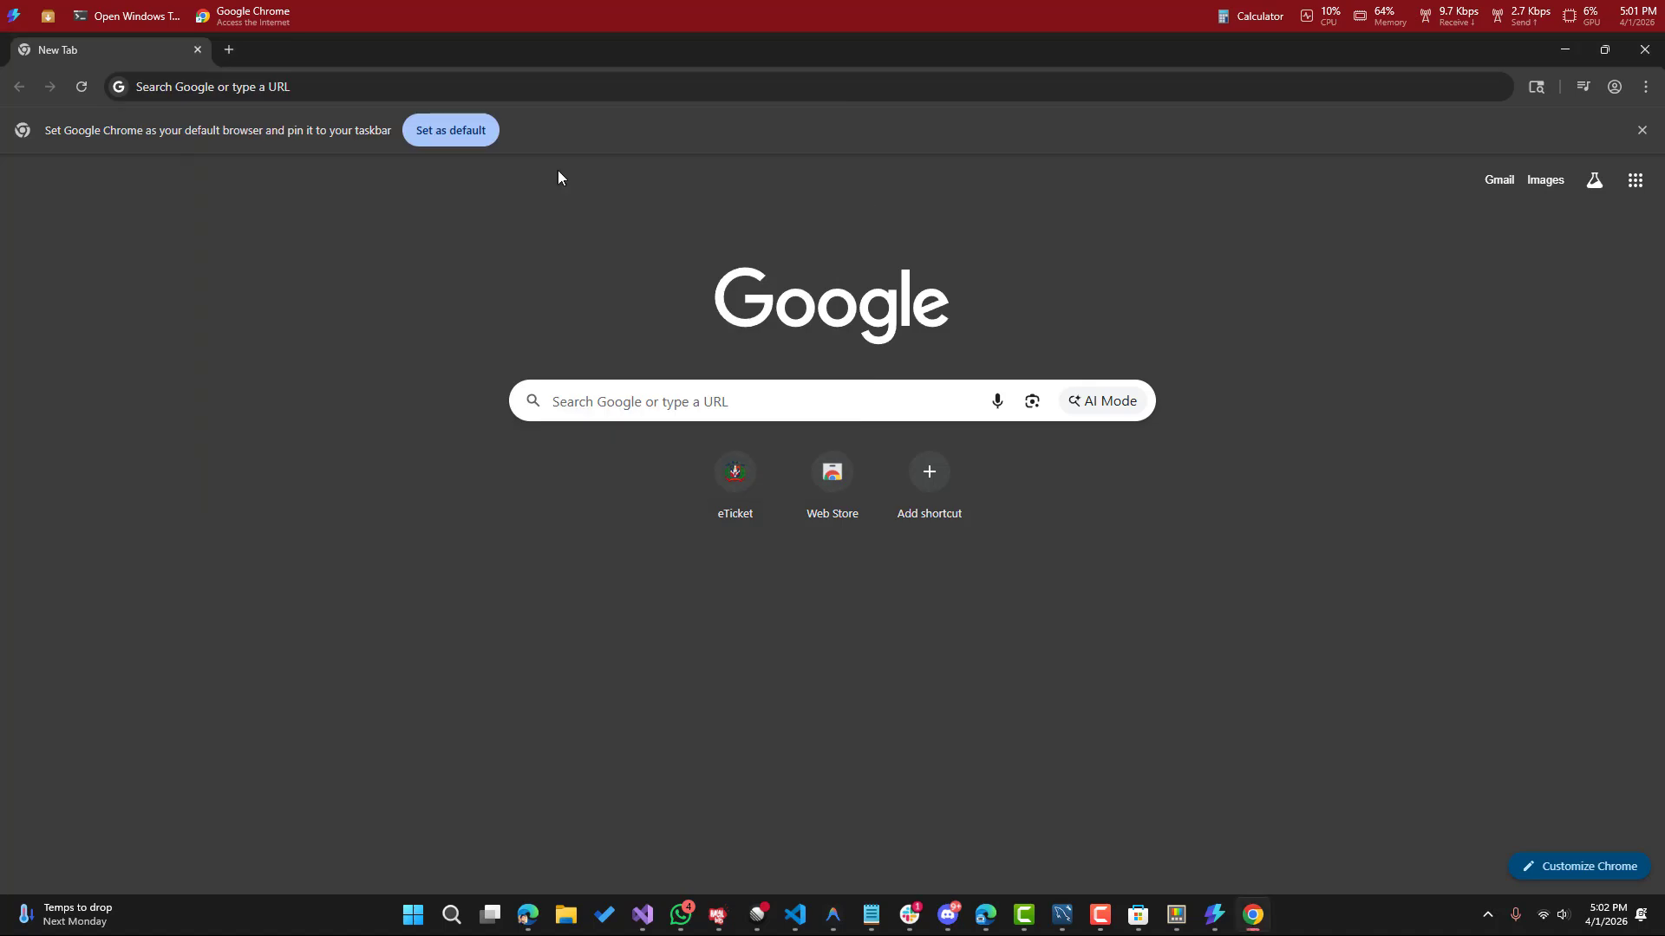
left_click(198, 49)
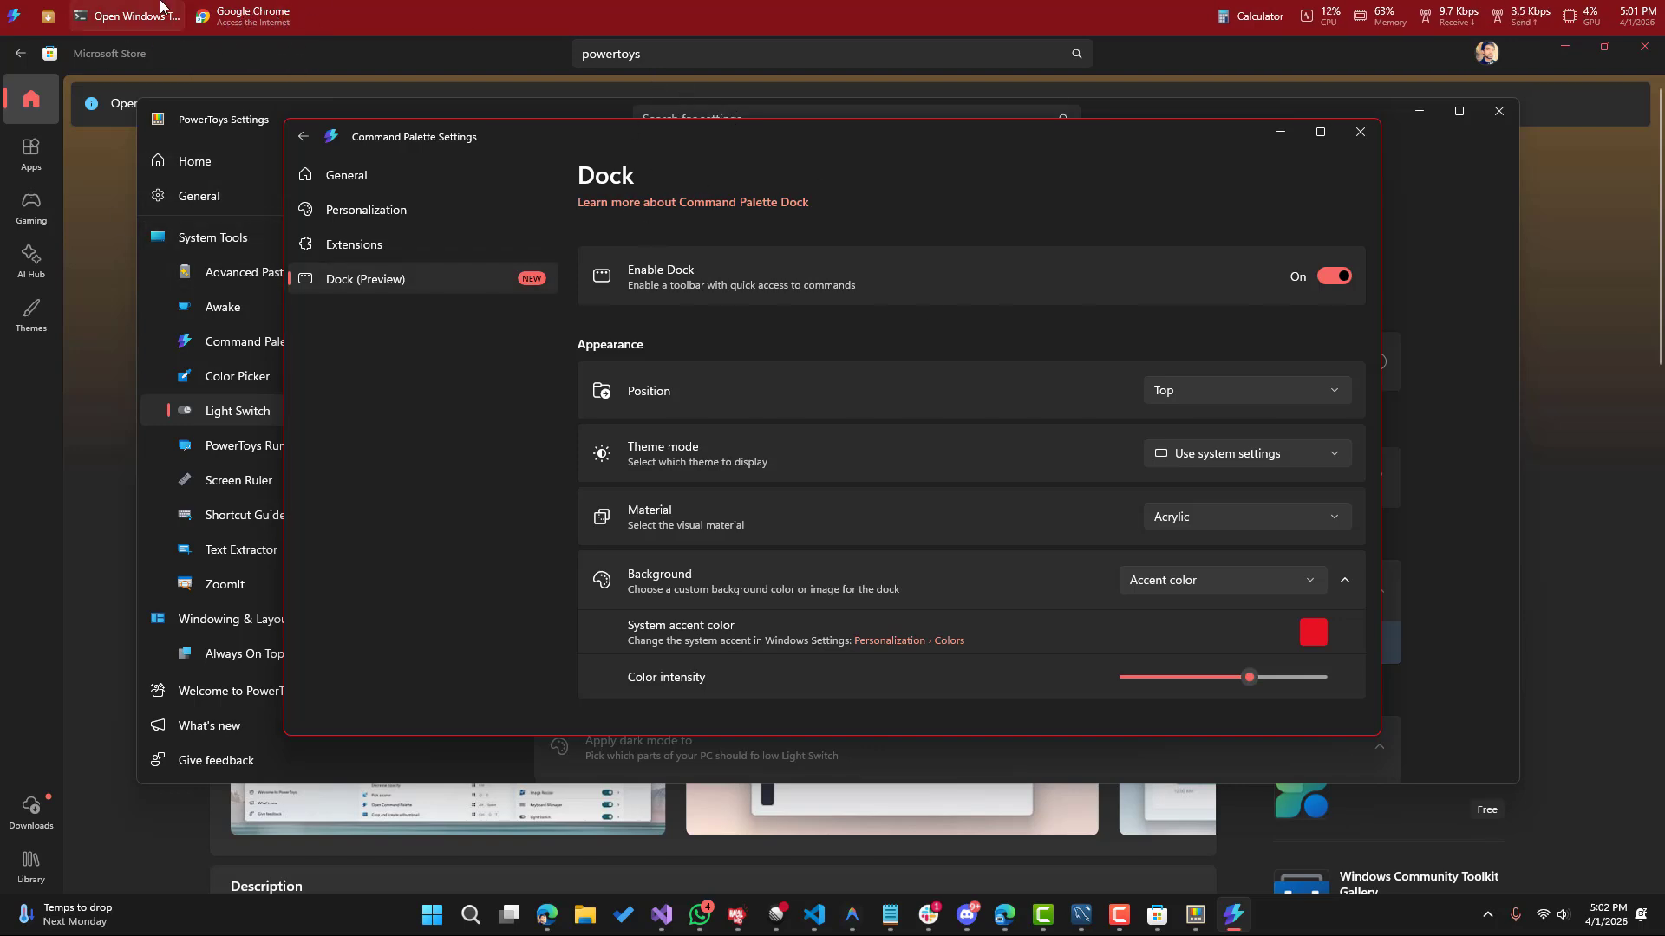
Step: View the Windows Terminal profiles list from the dock once more and dismiss it
left_click(126, 16)
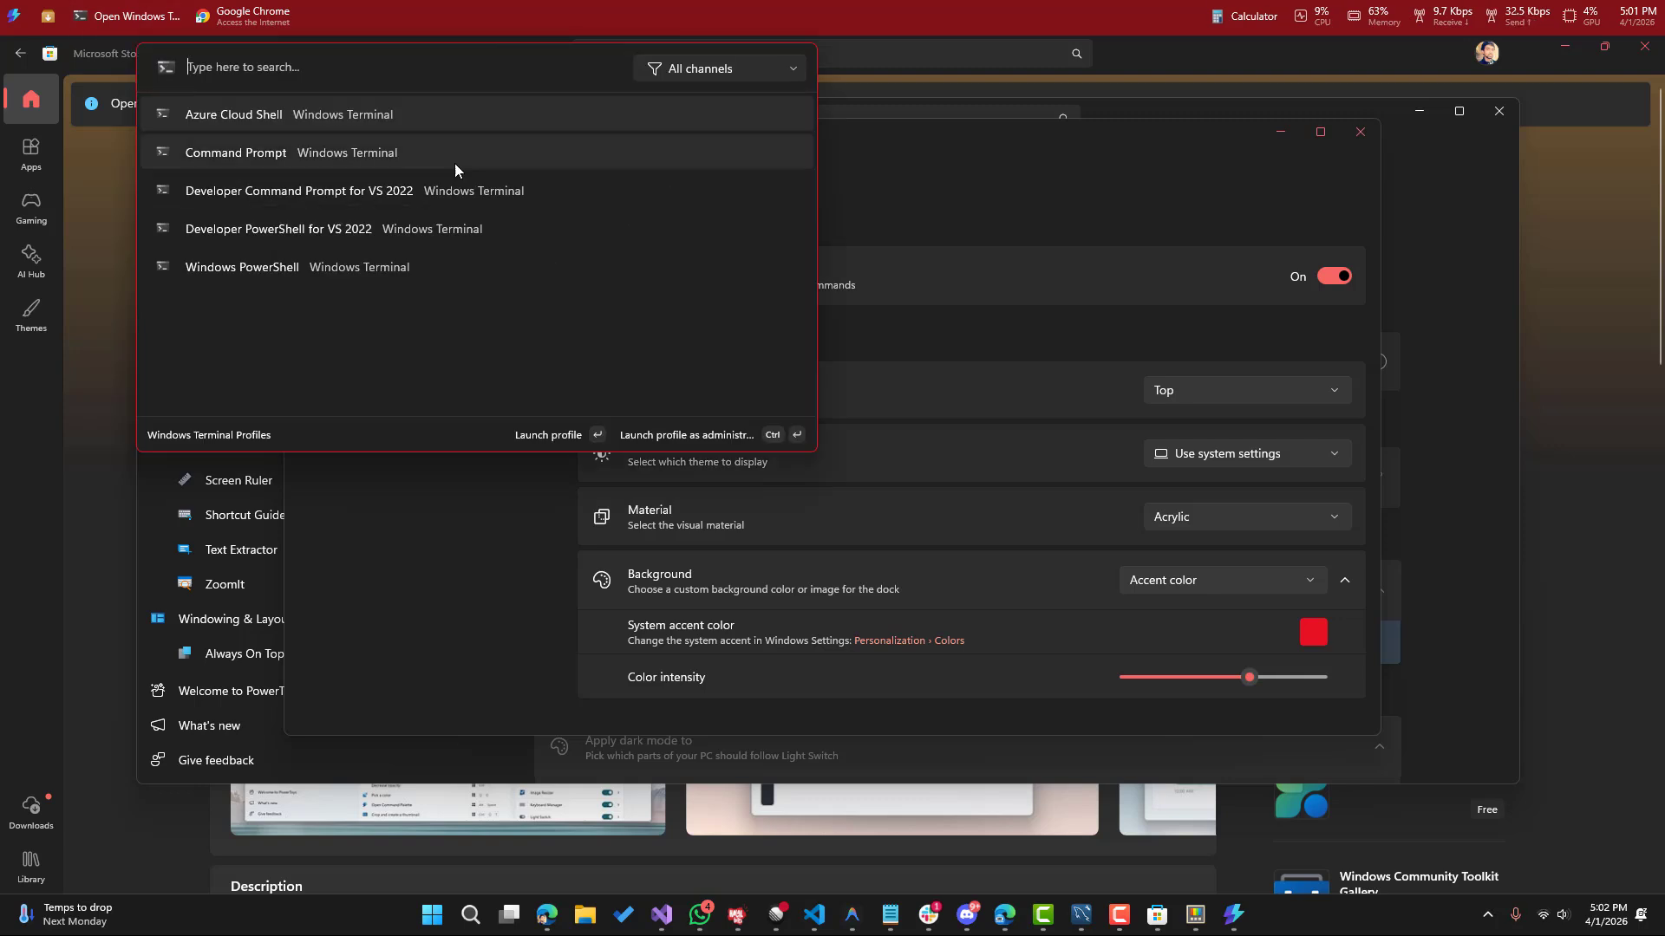
left_click(565, 8)
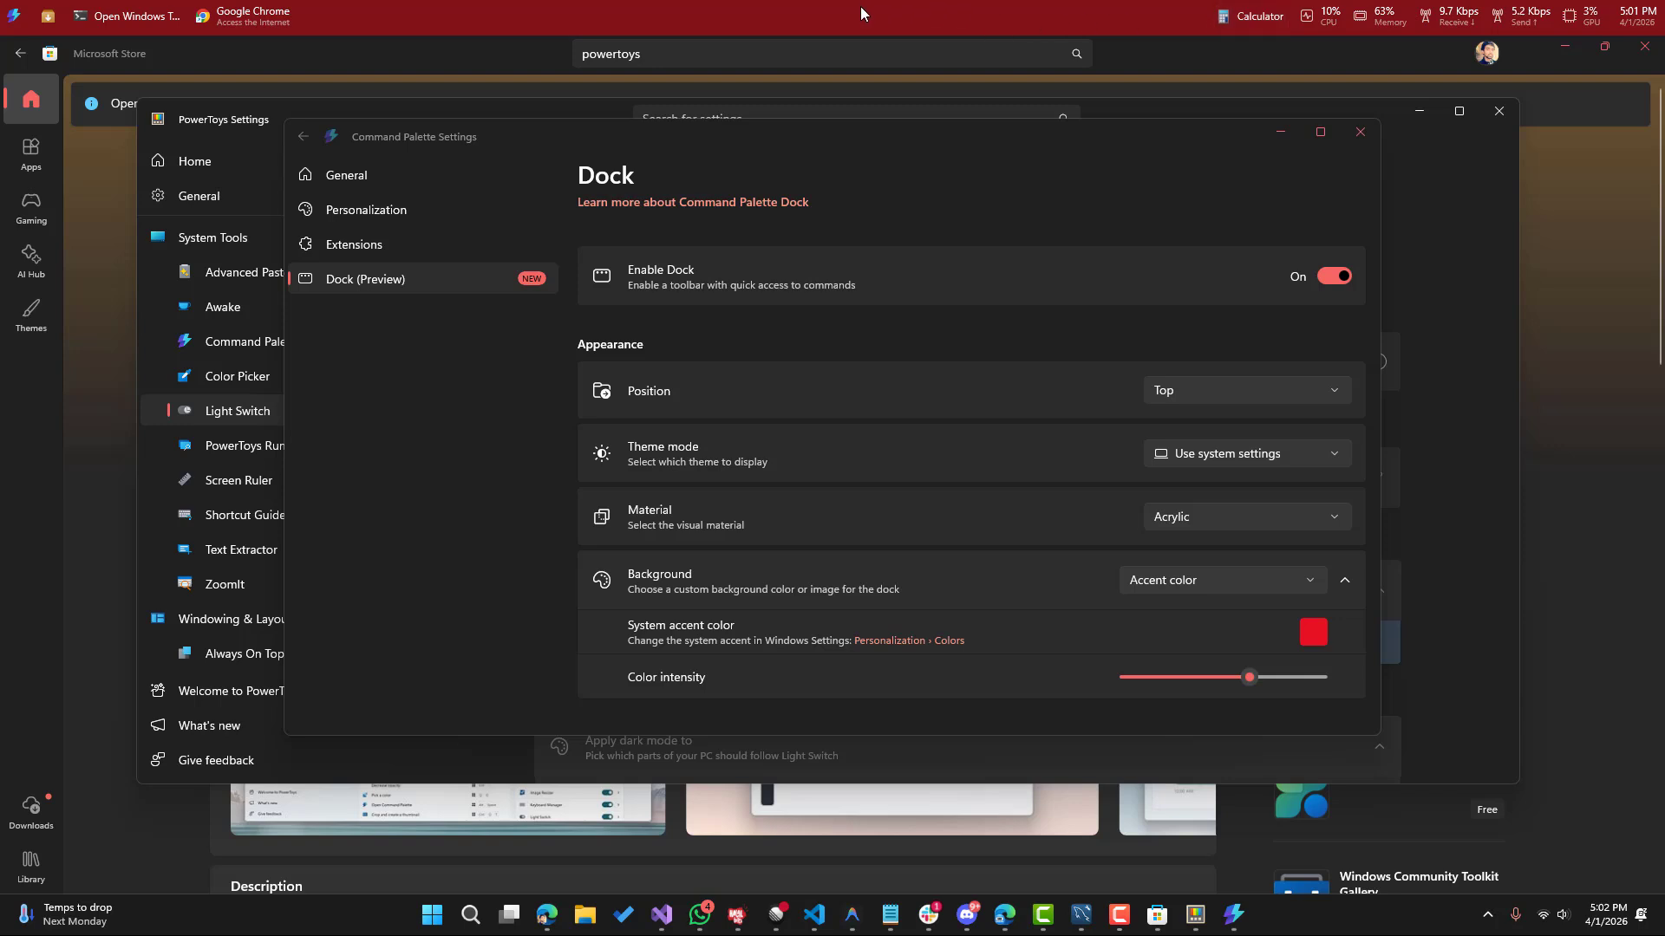
right_click(397, 13)
left_click(444, 16)
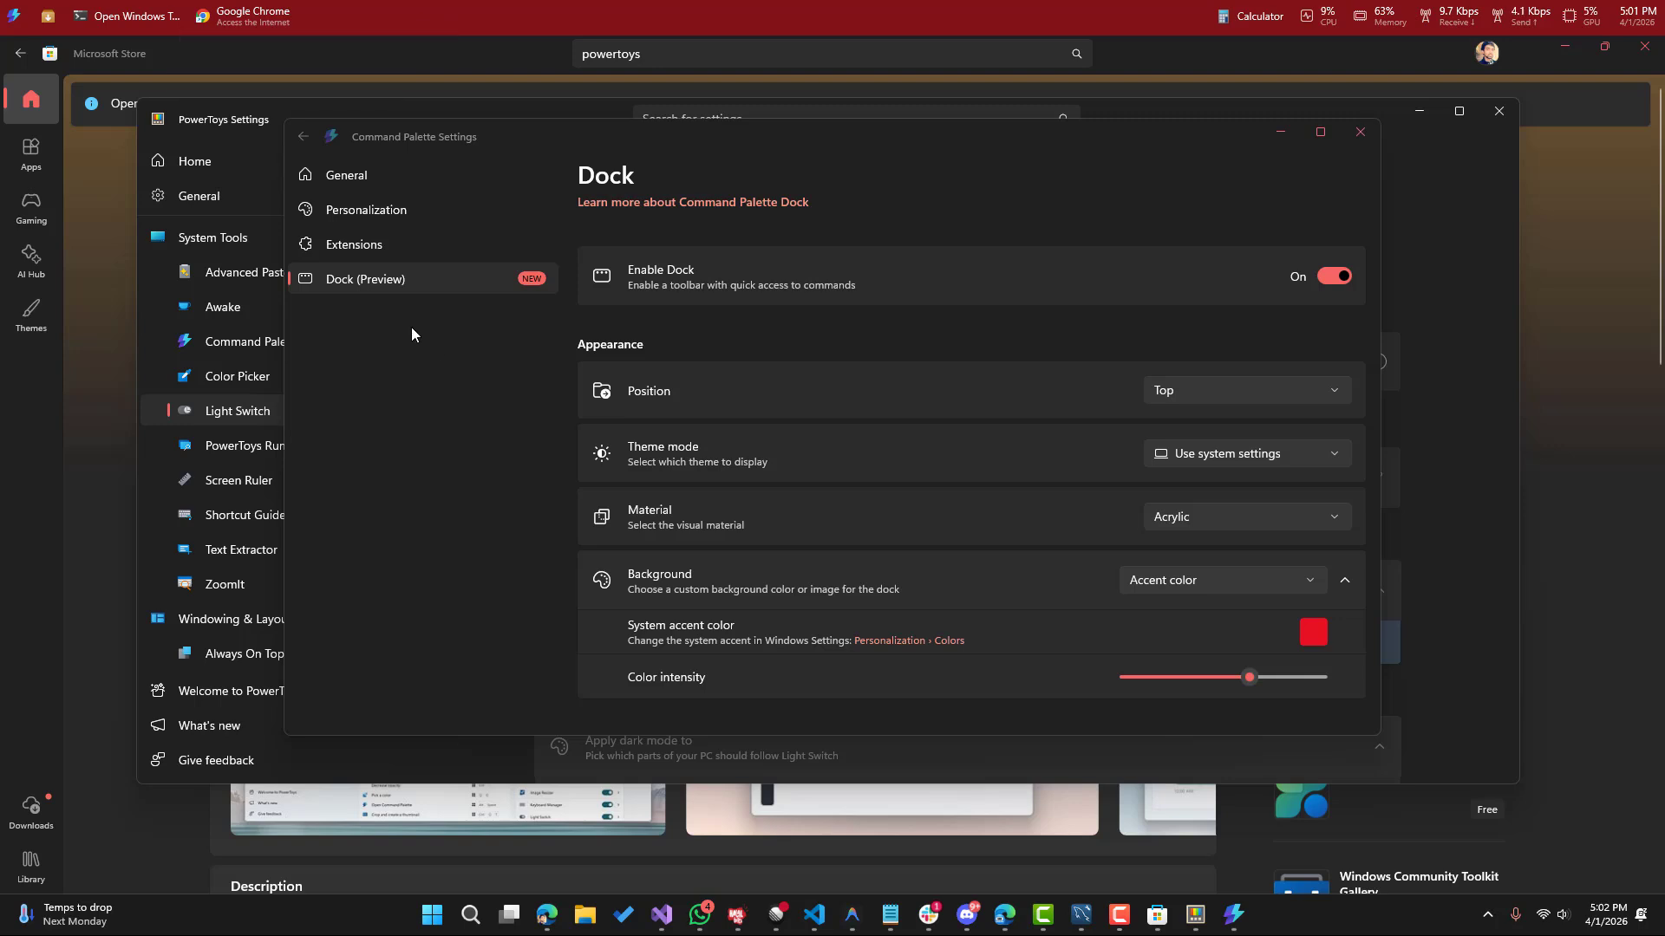